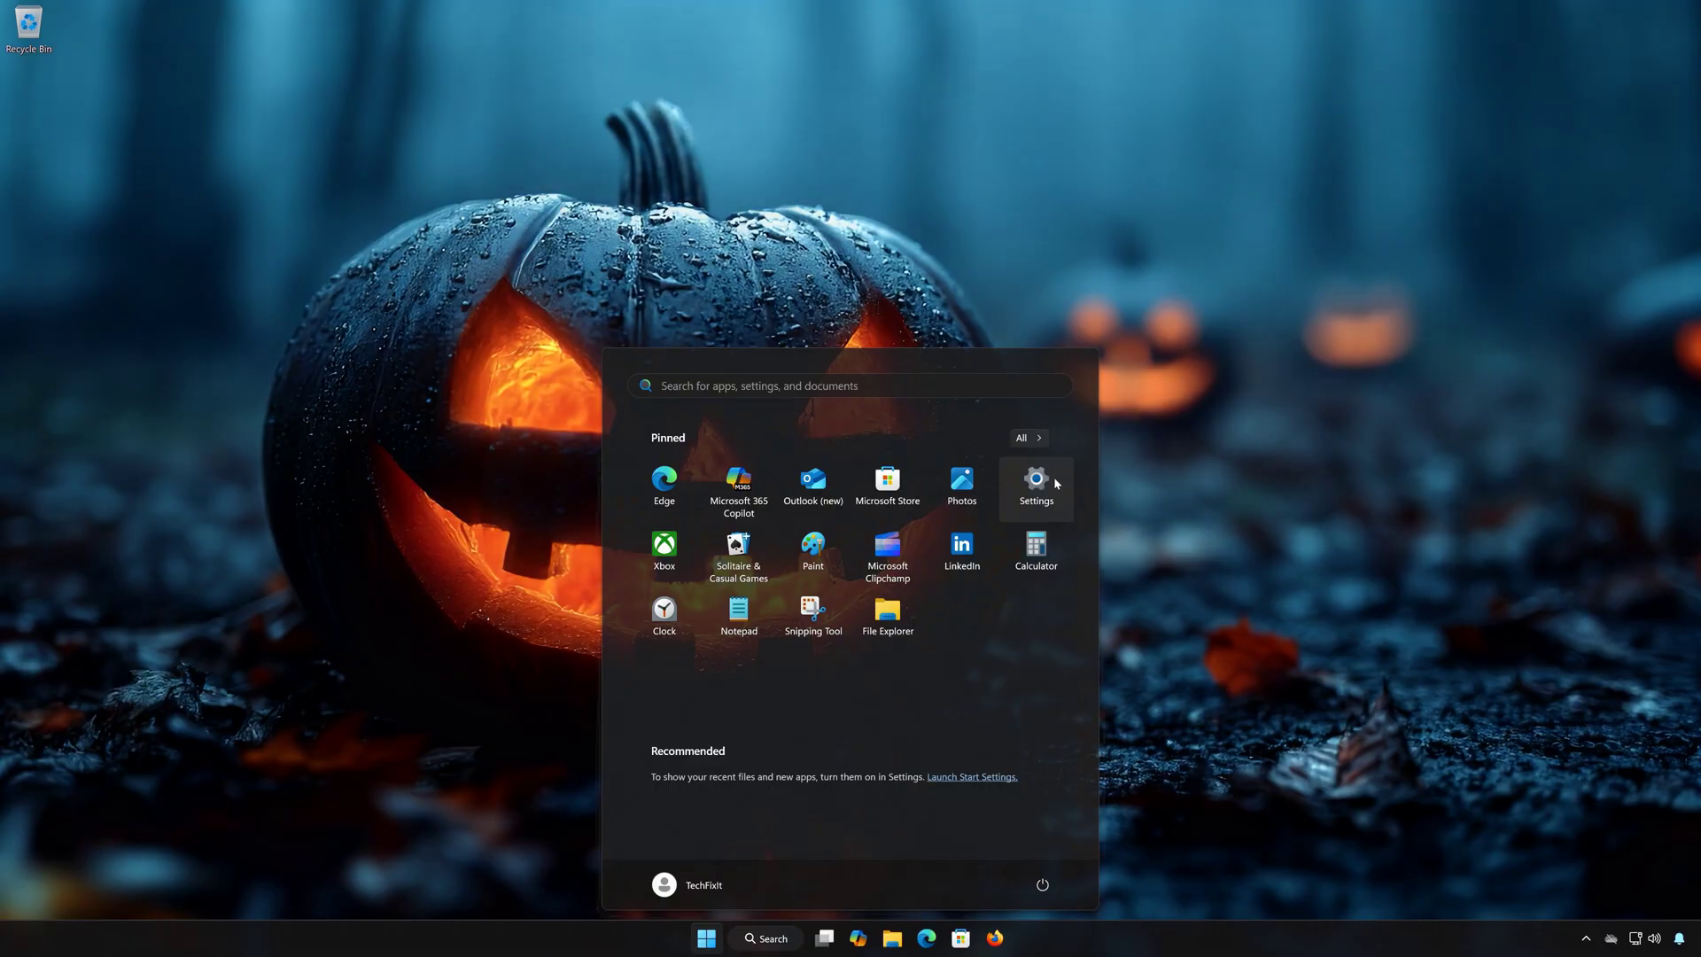
# Step: Open the Other troubleshooters page in the Settings app's System troubleshooting section
pyautogui.click(1036, 485)
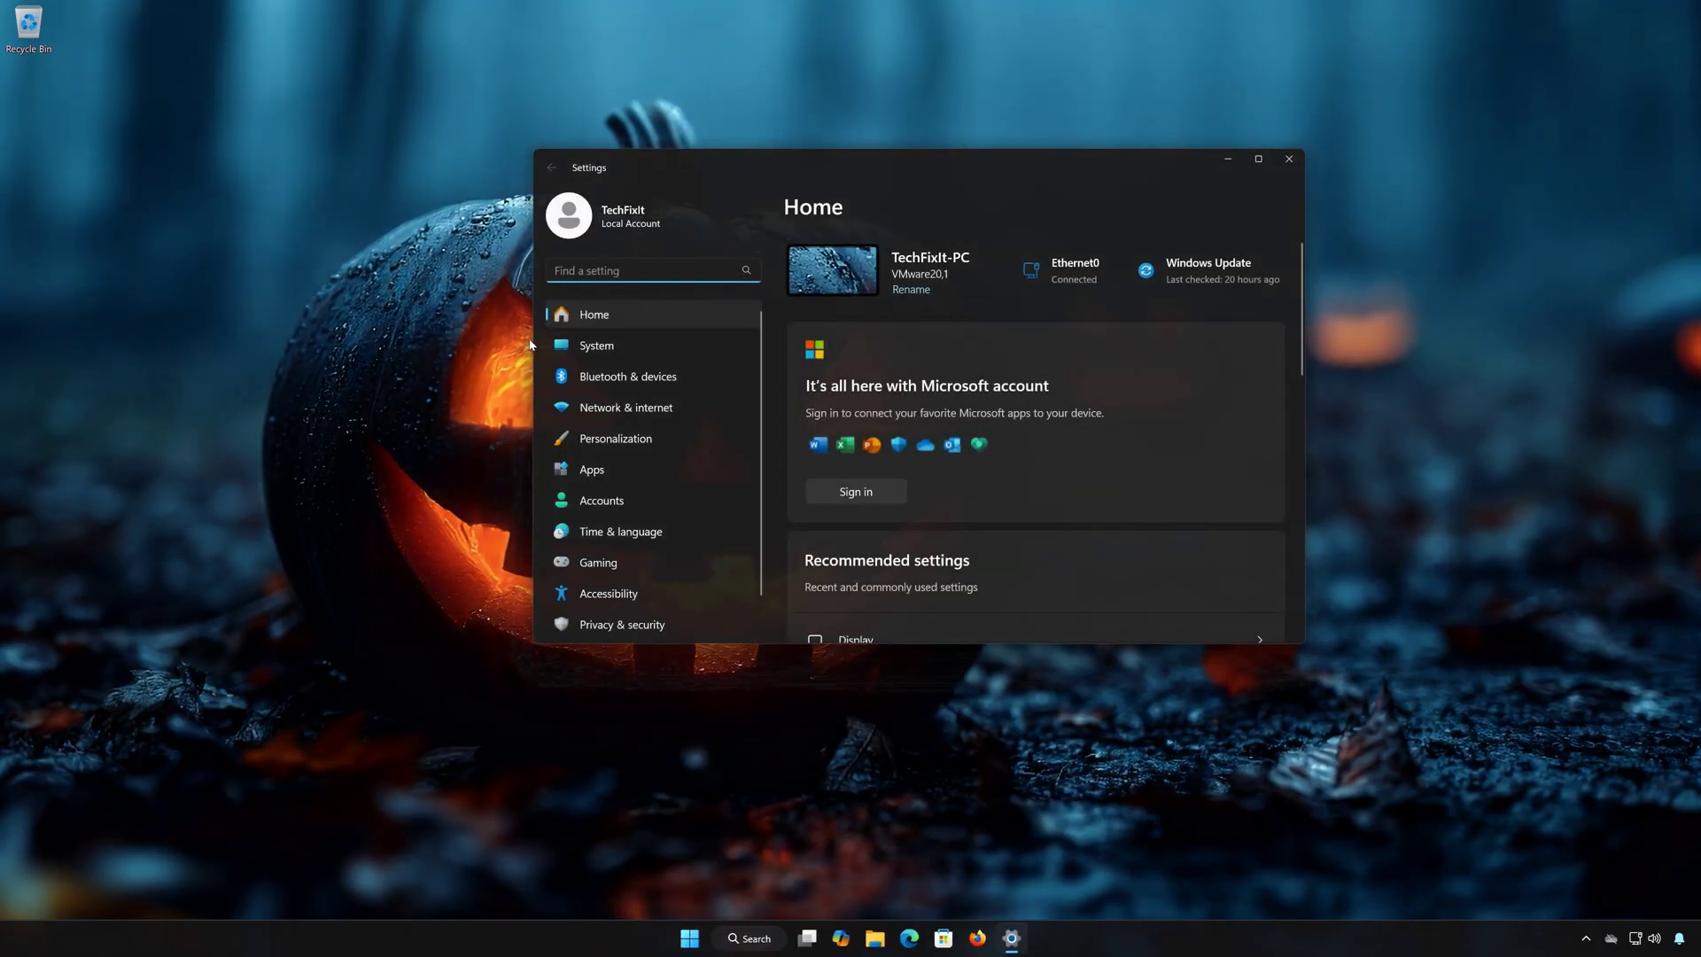
pyautogui.click(623, 348)
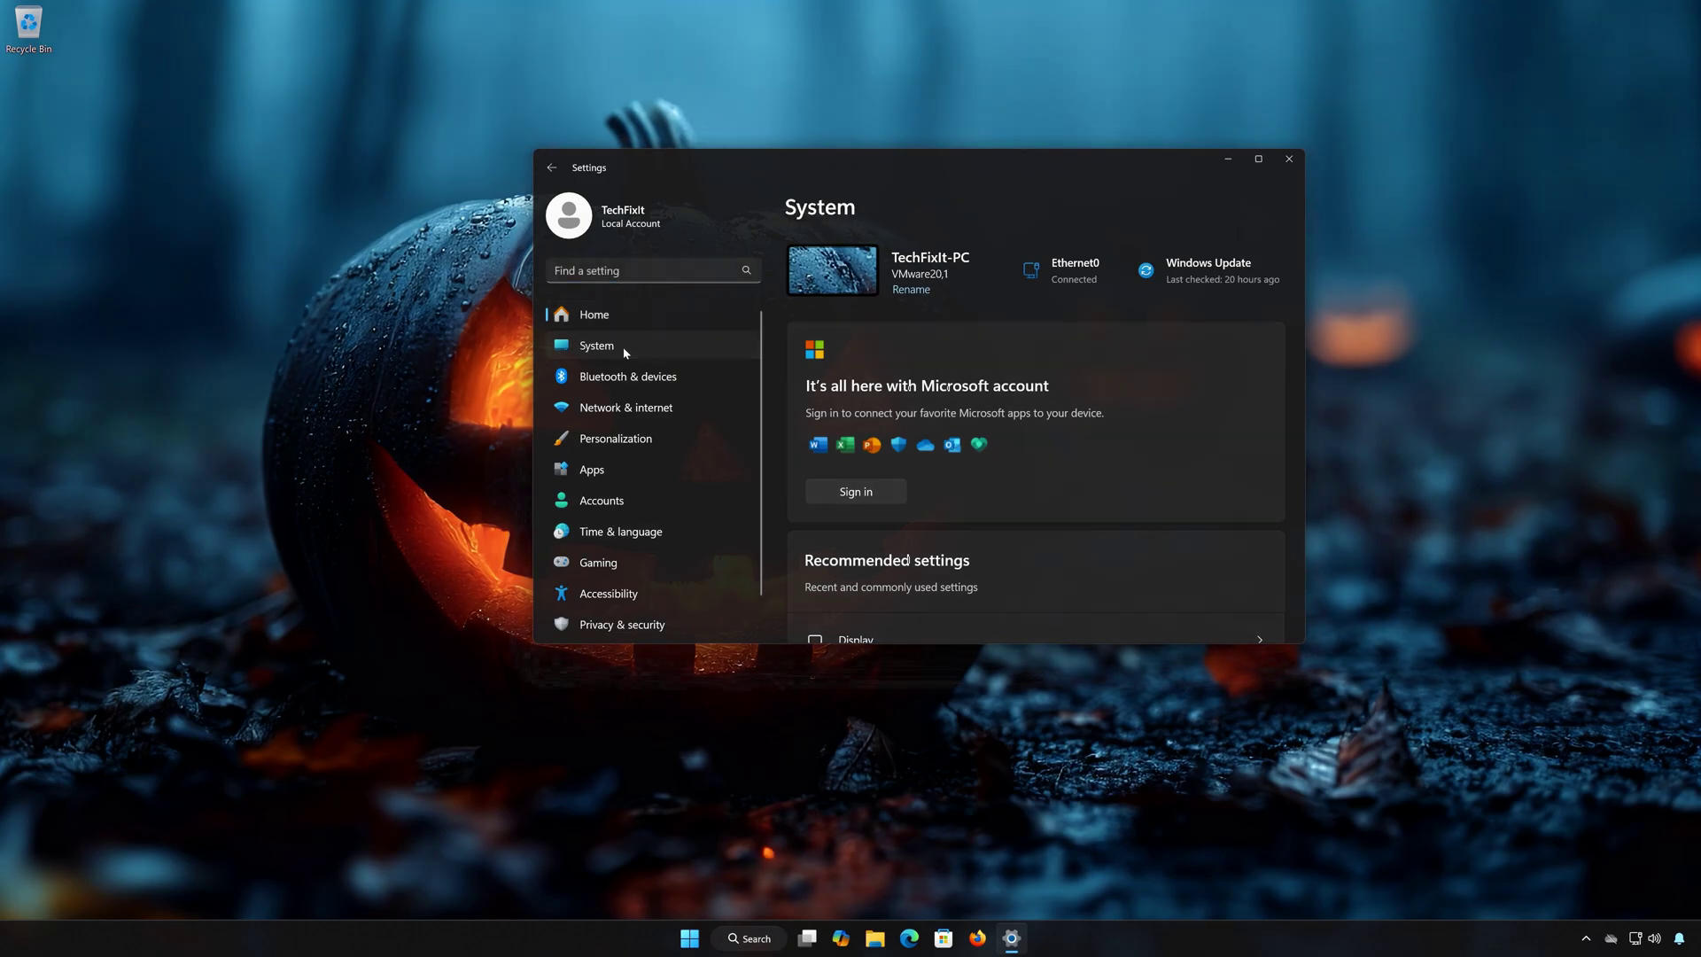
pyautogui.scroll(-5, 1029, 467)
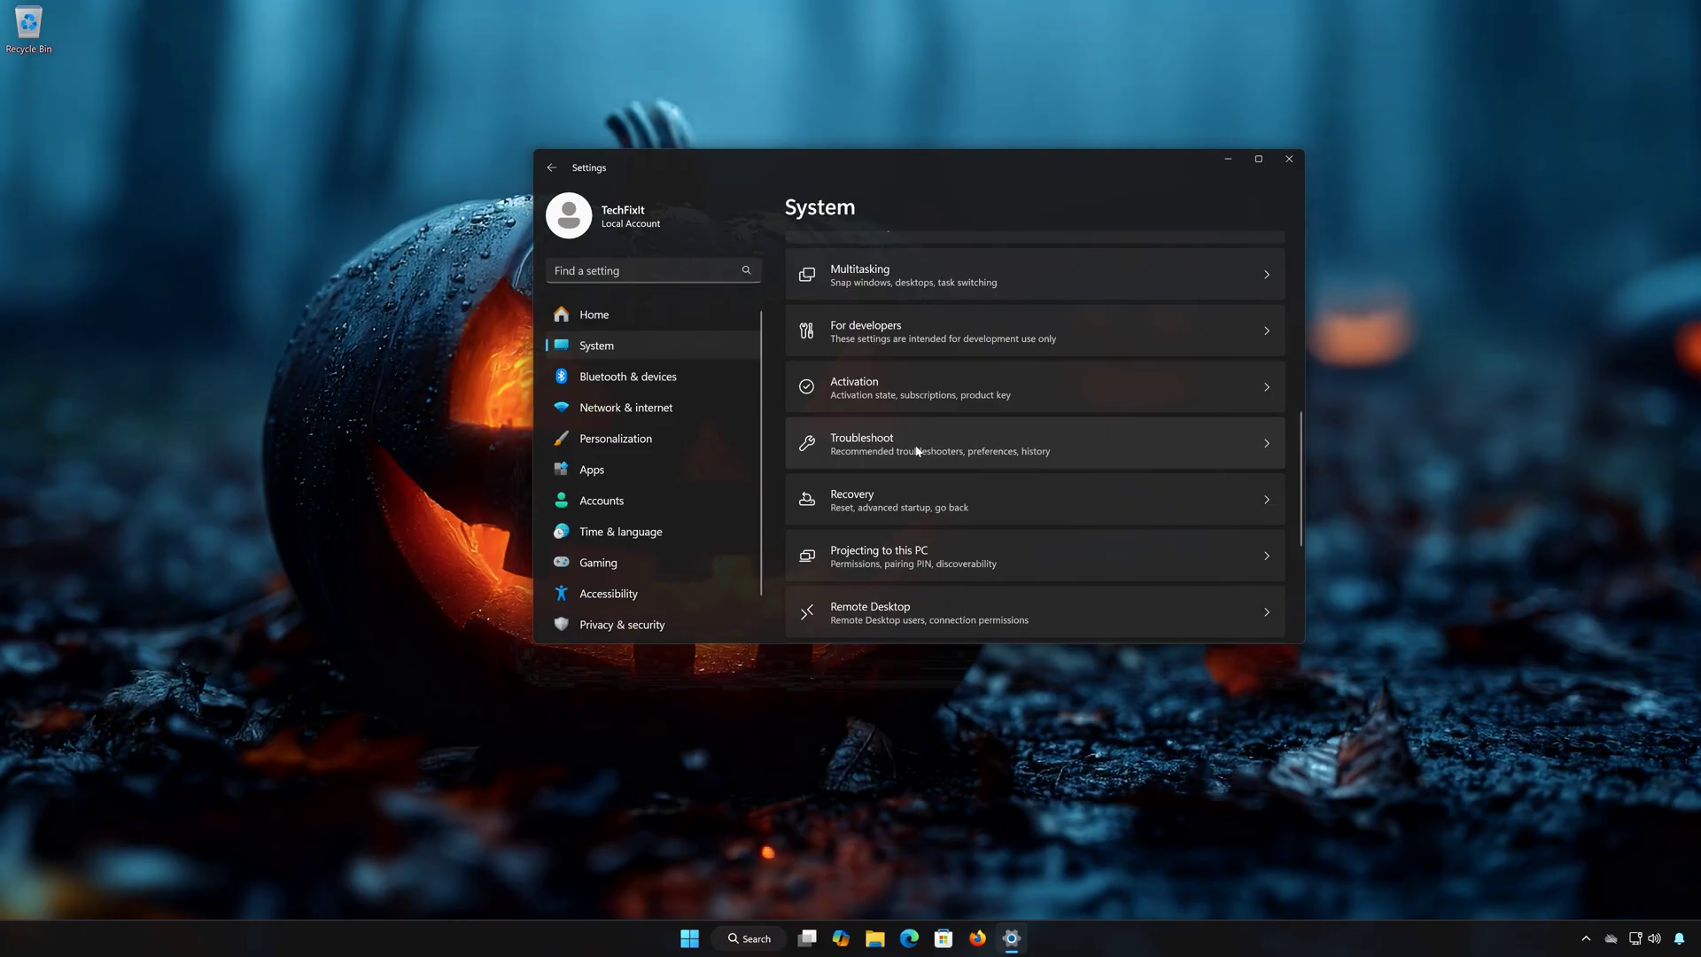
pyautogui.click(917, 451)
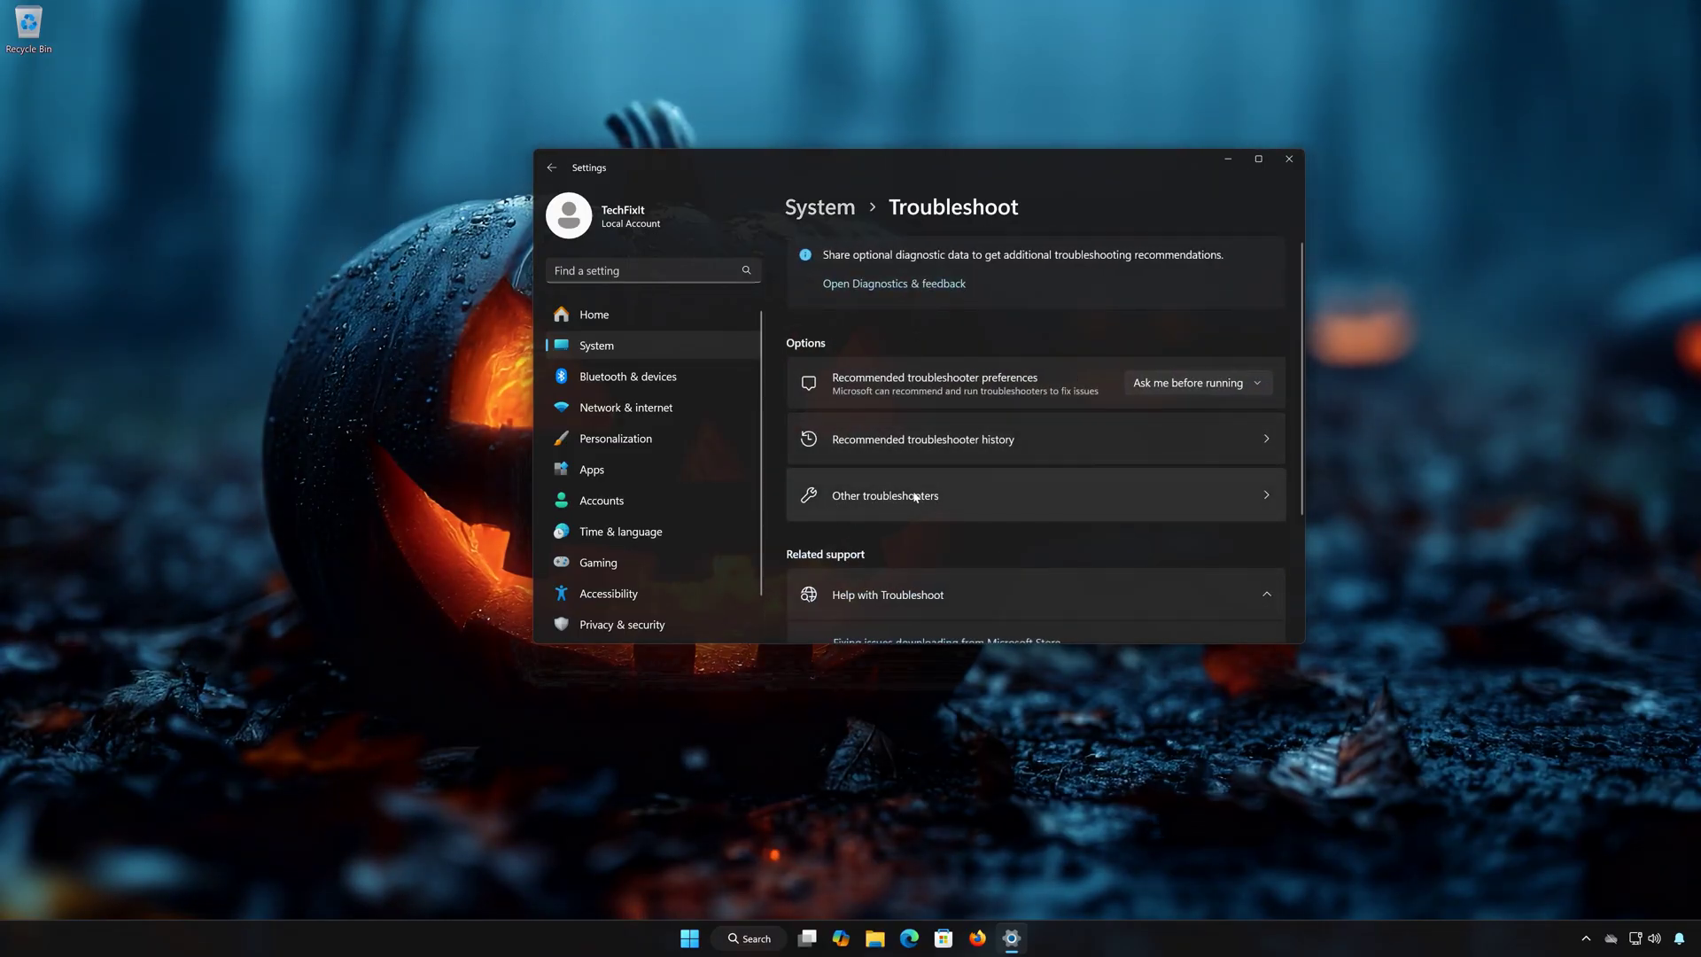
pyautogui.click(914, 496)
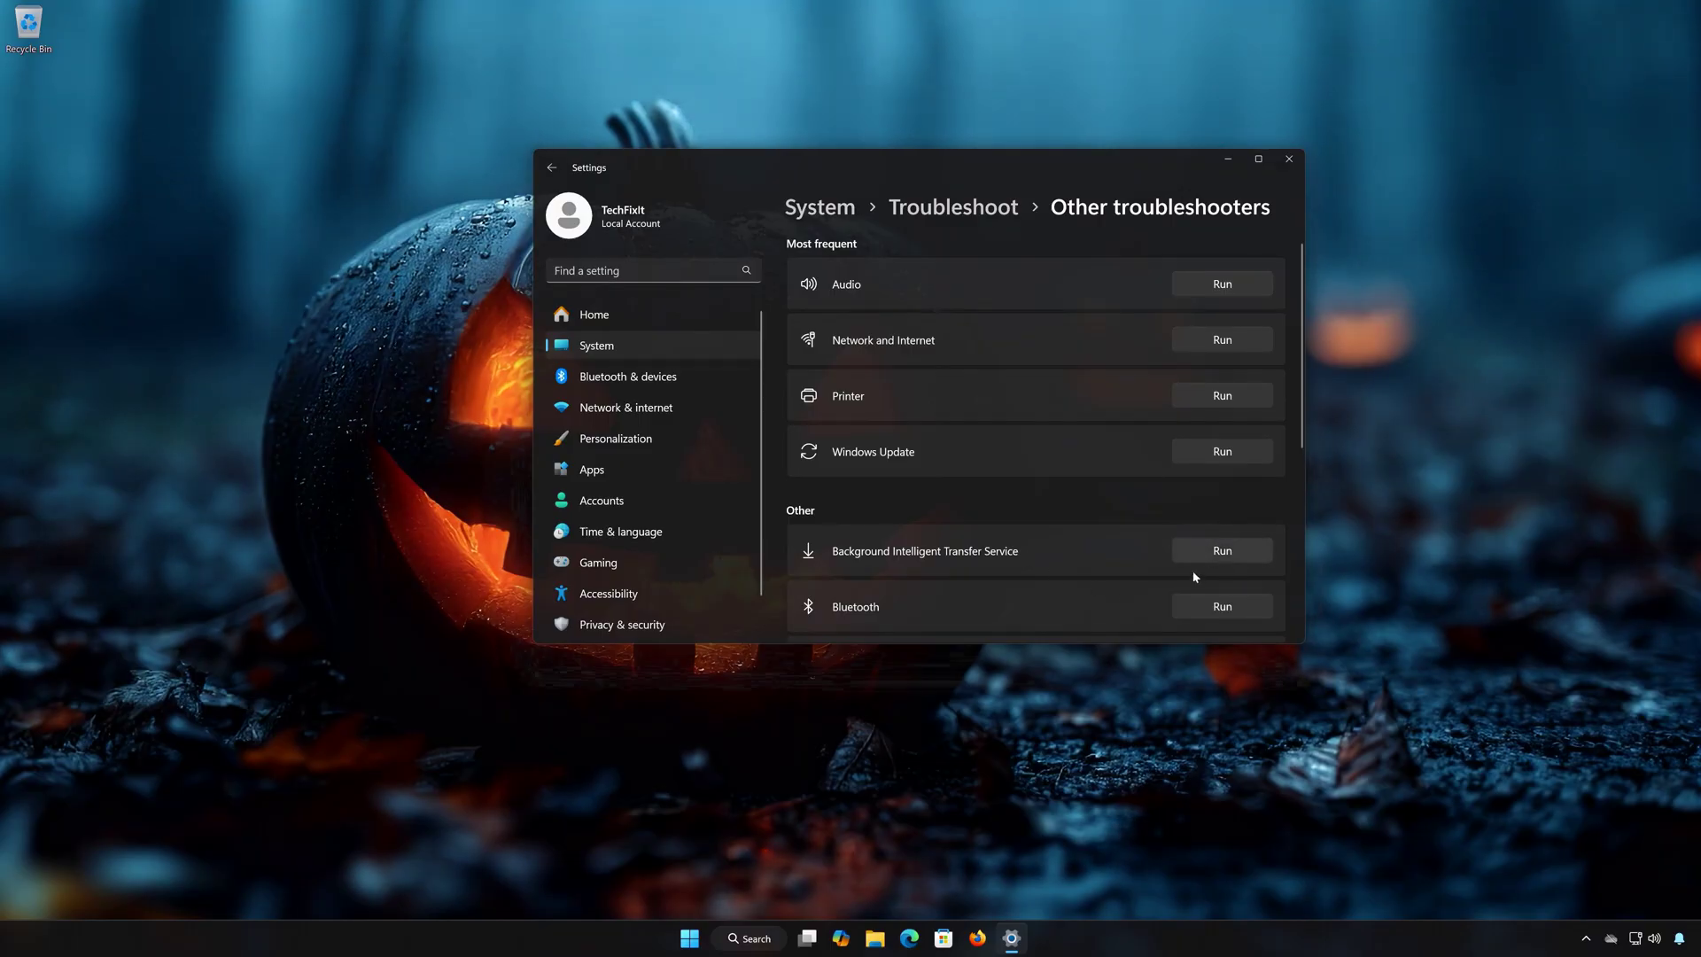
# Step: Run the Background Intelligent Transfer Service troubleshooter, answer Yes that it solved the problem, and close Get Help and Settings
pyautogui.click(1222, 551)
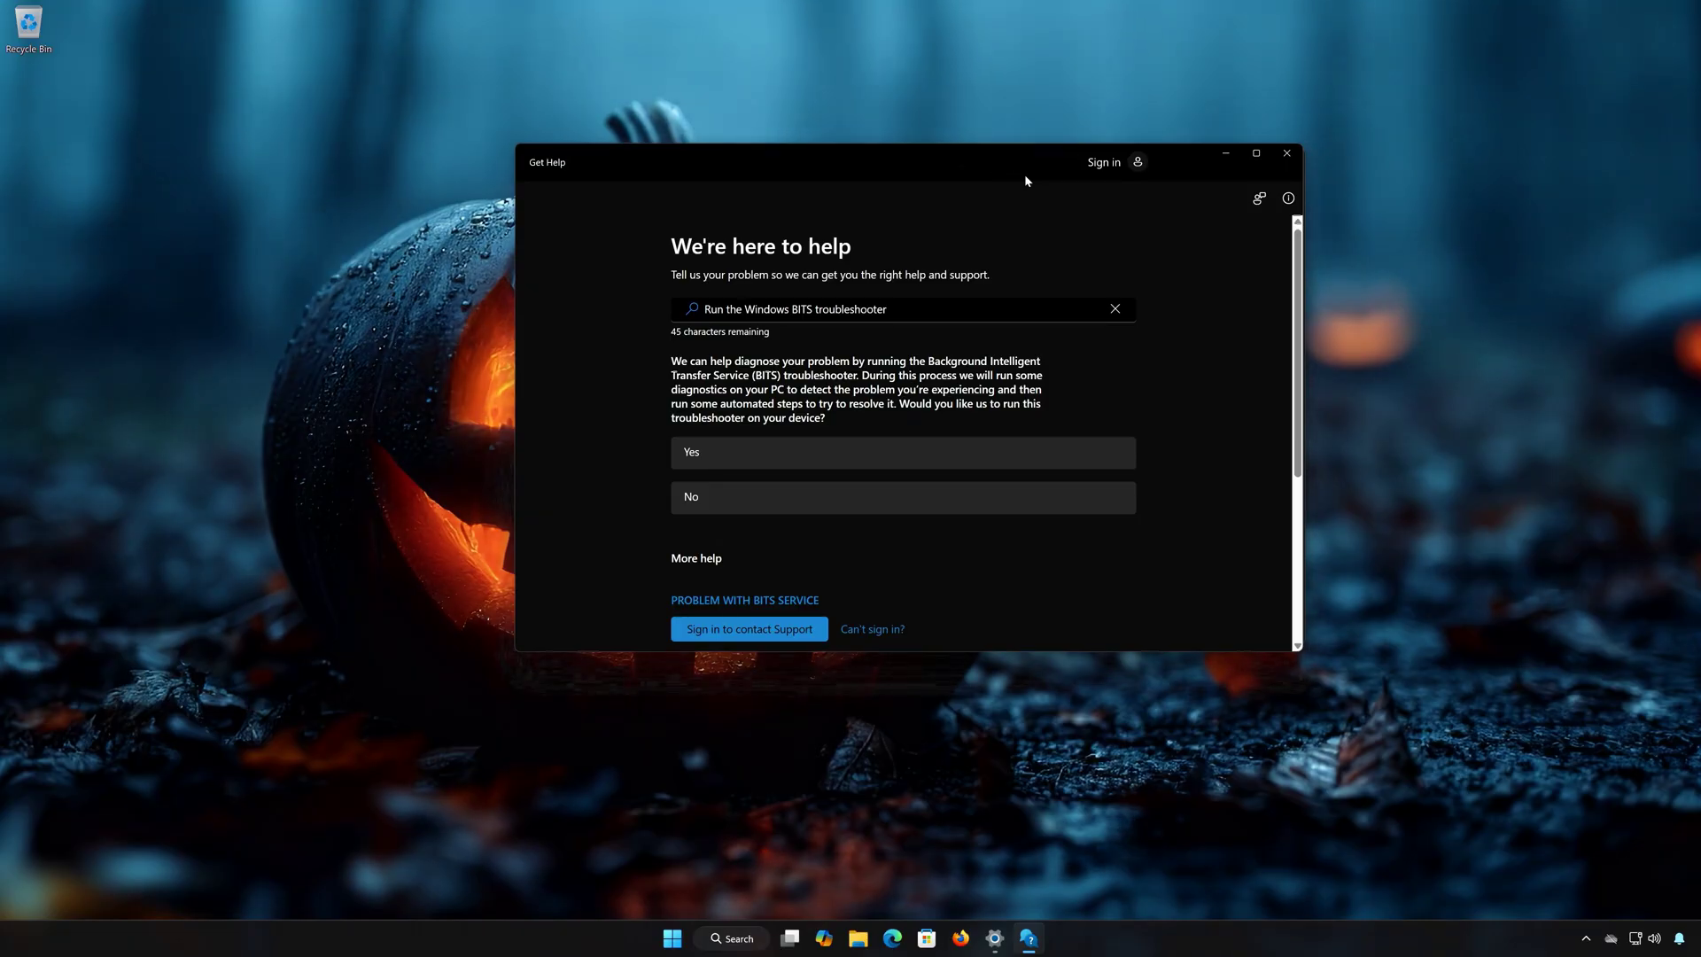
pyautogui.click(761, 457)
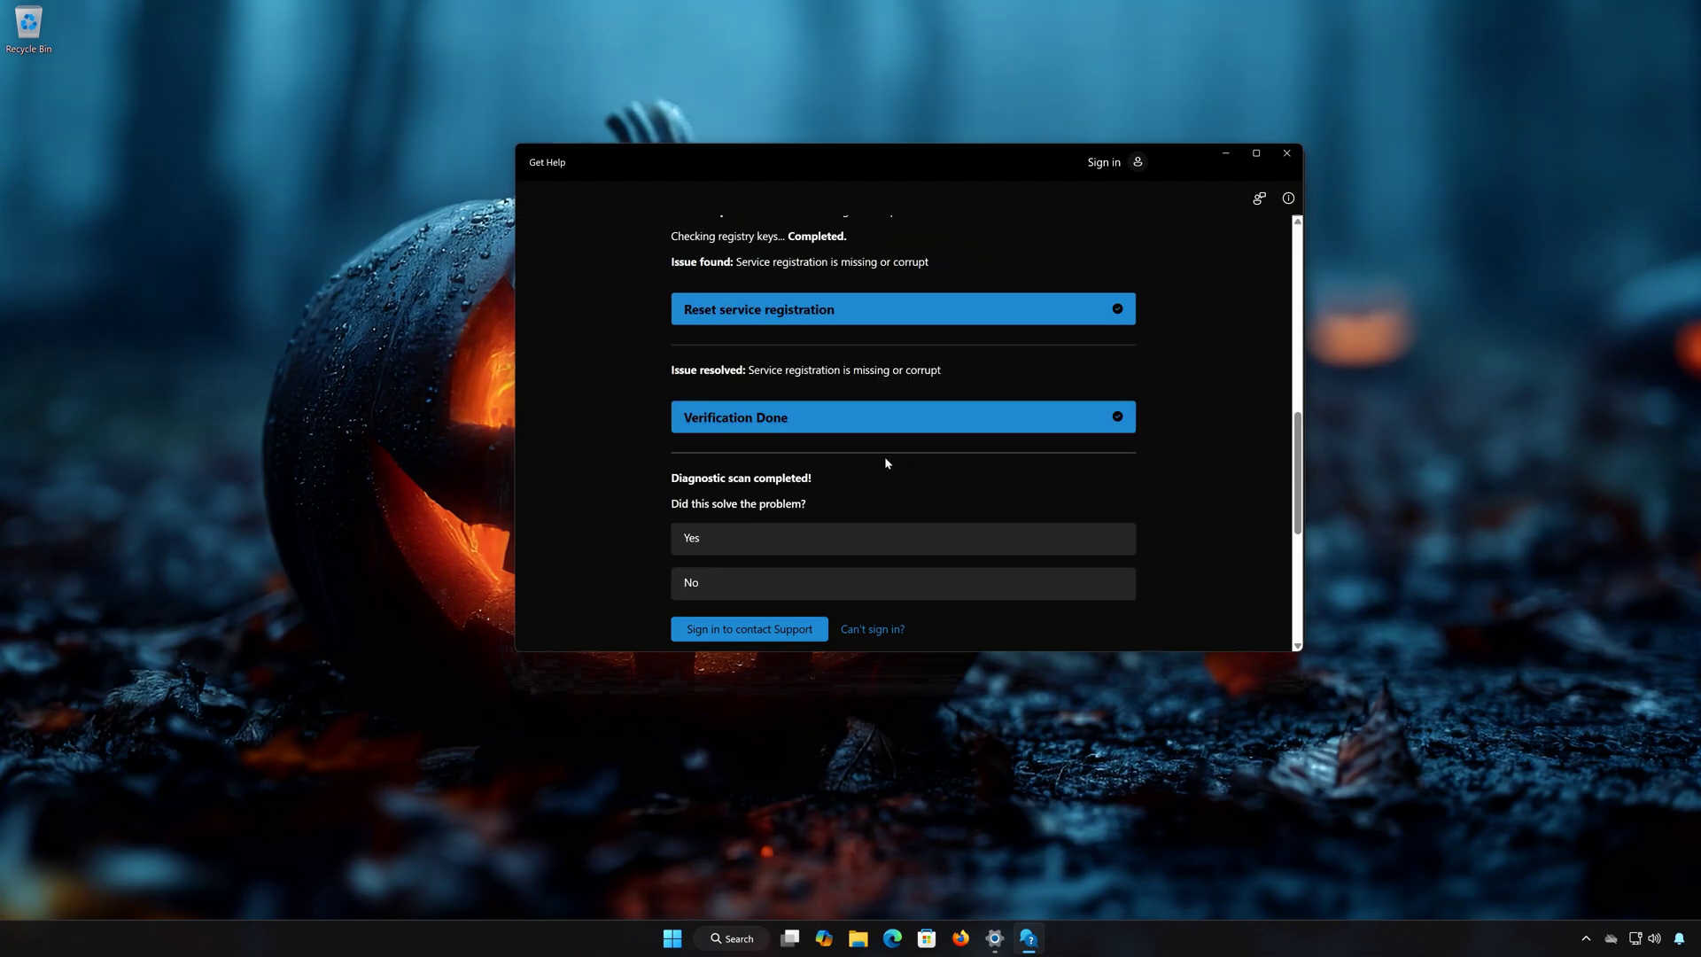
pyautogui.click(735, 547)
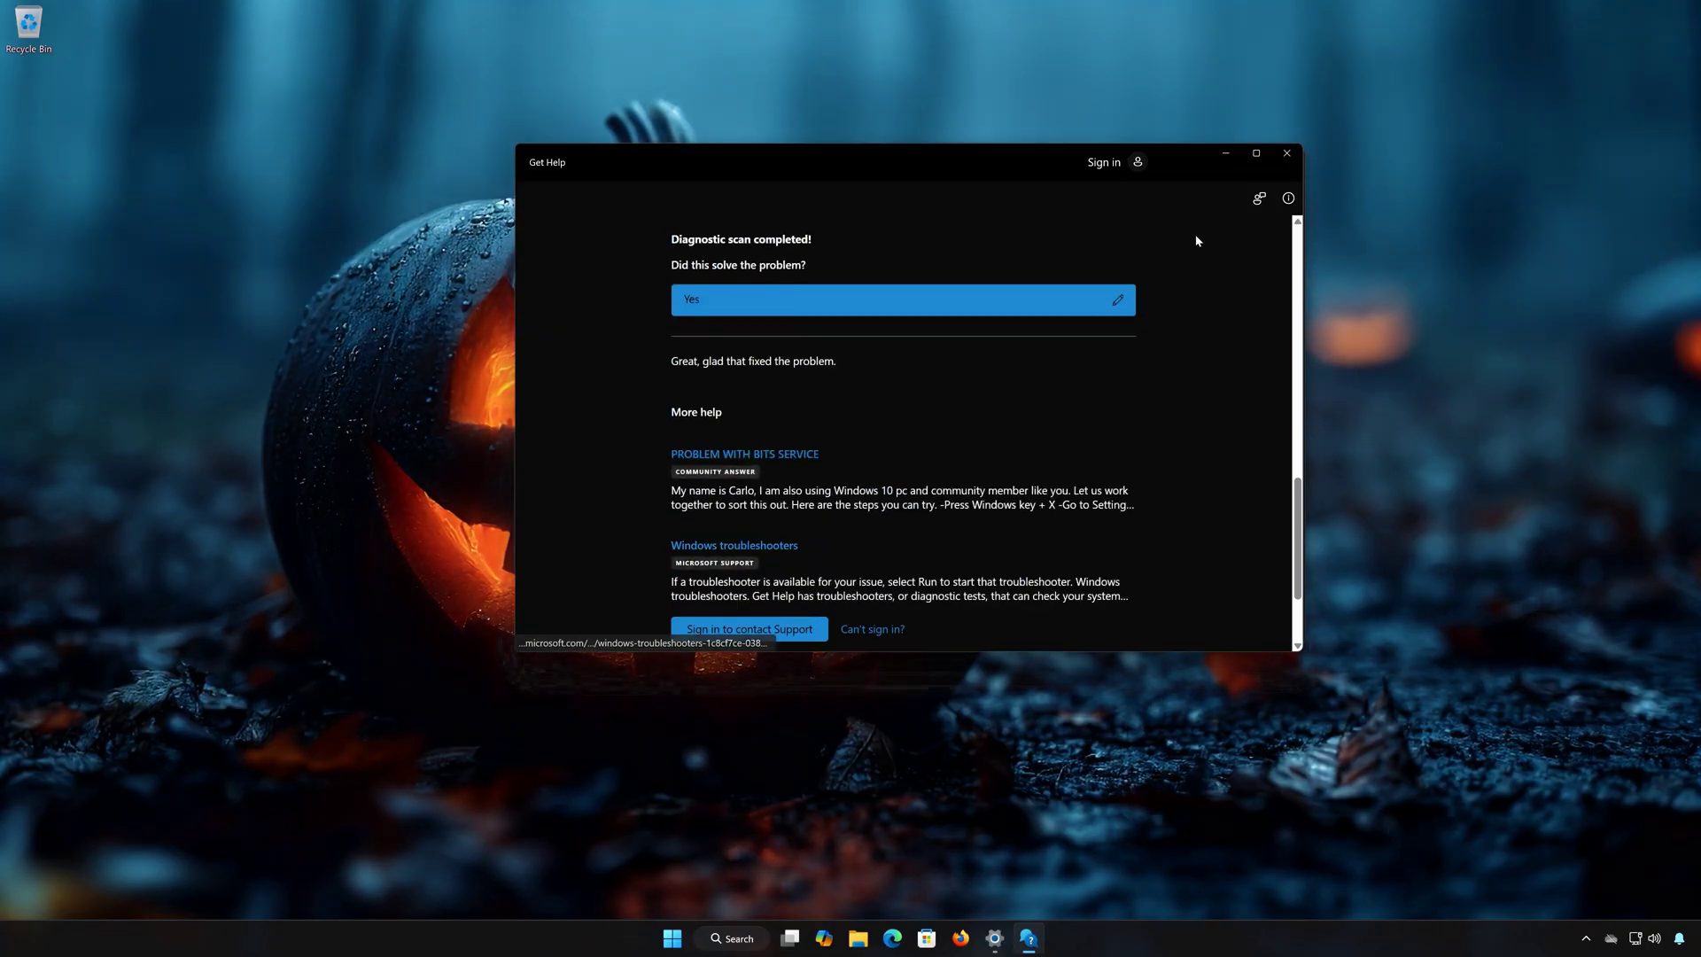
pyautogui.click(1288, 156)
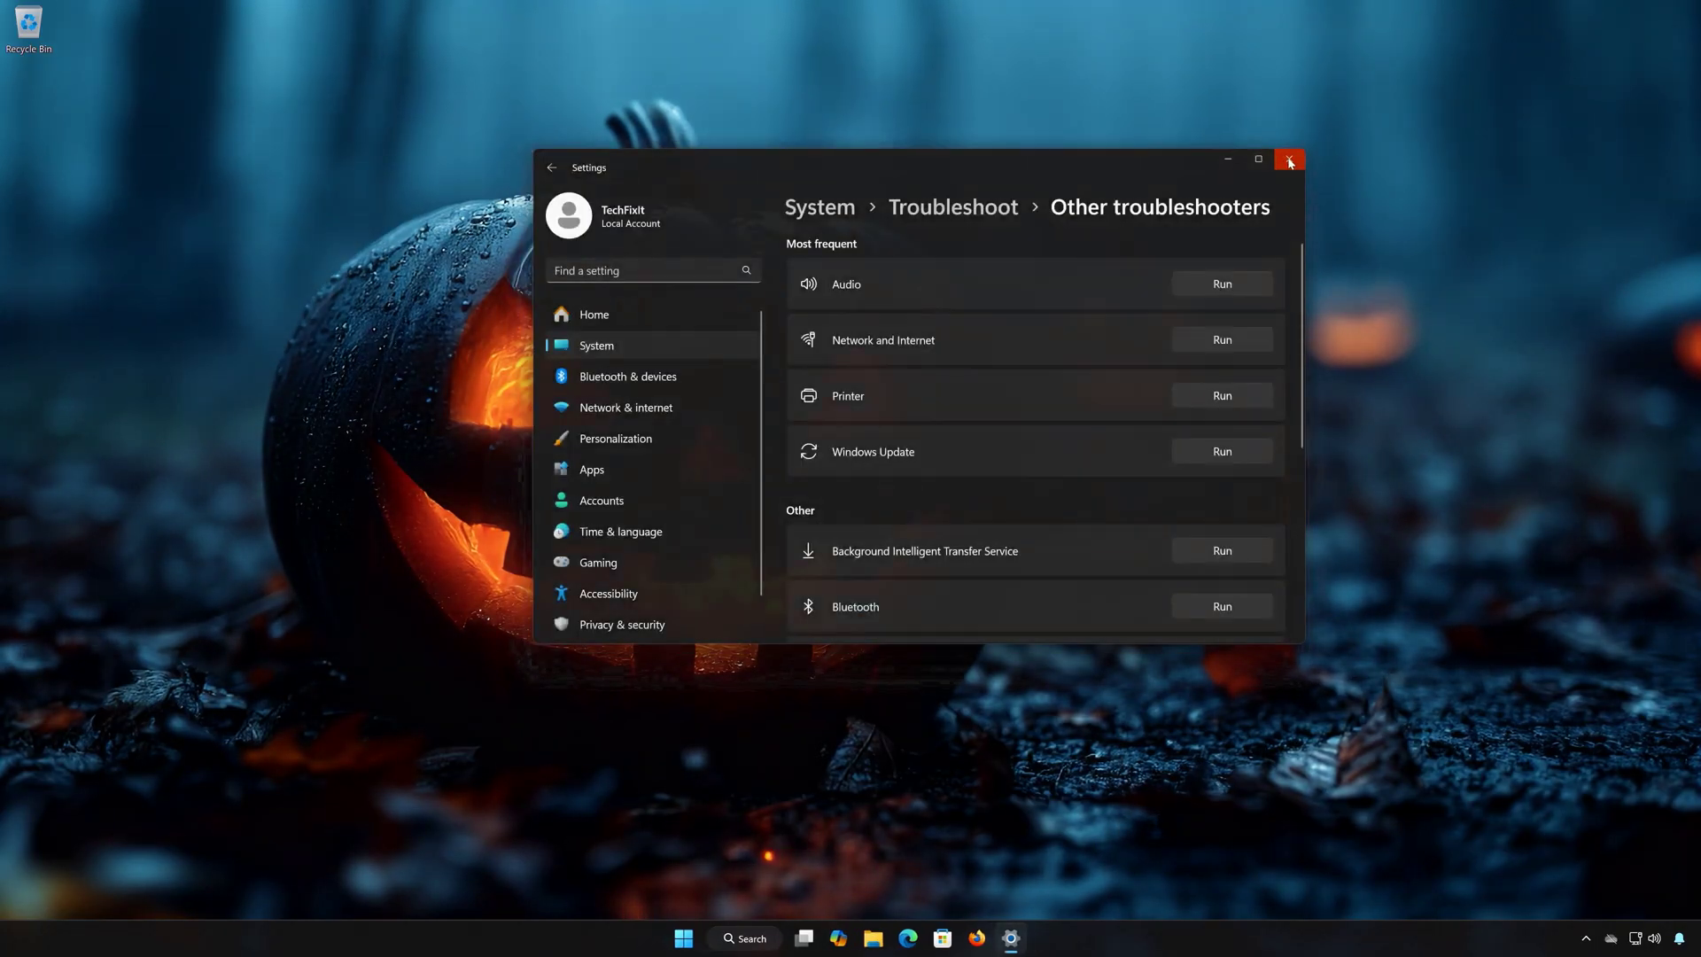
pyautogui.click(1289, 161)
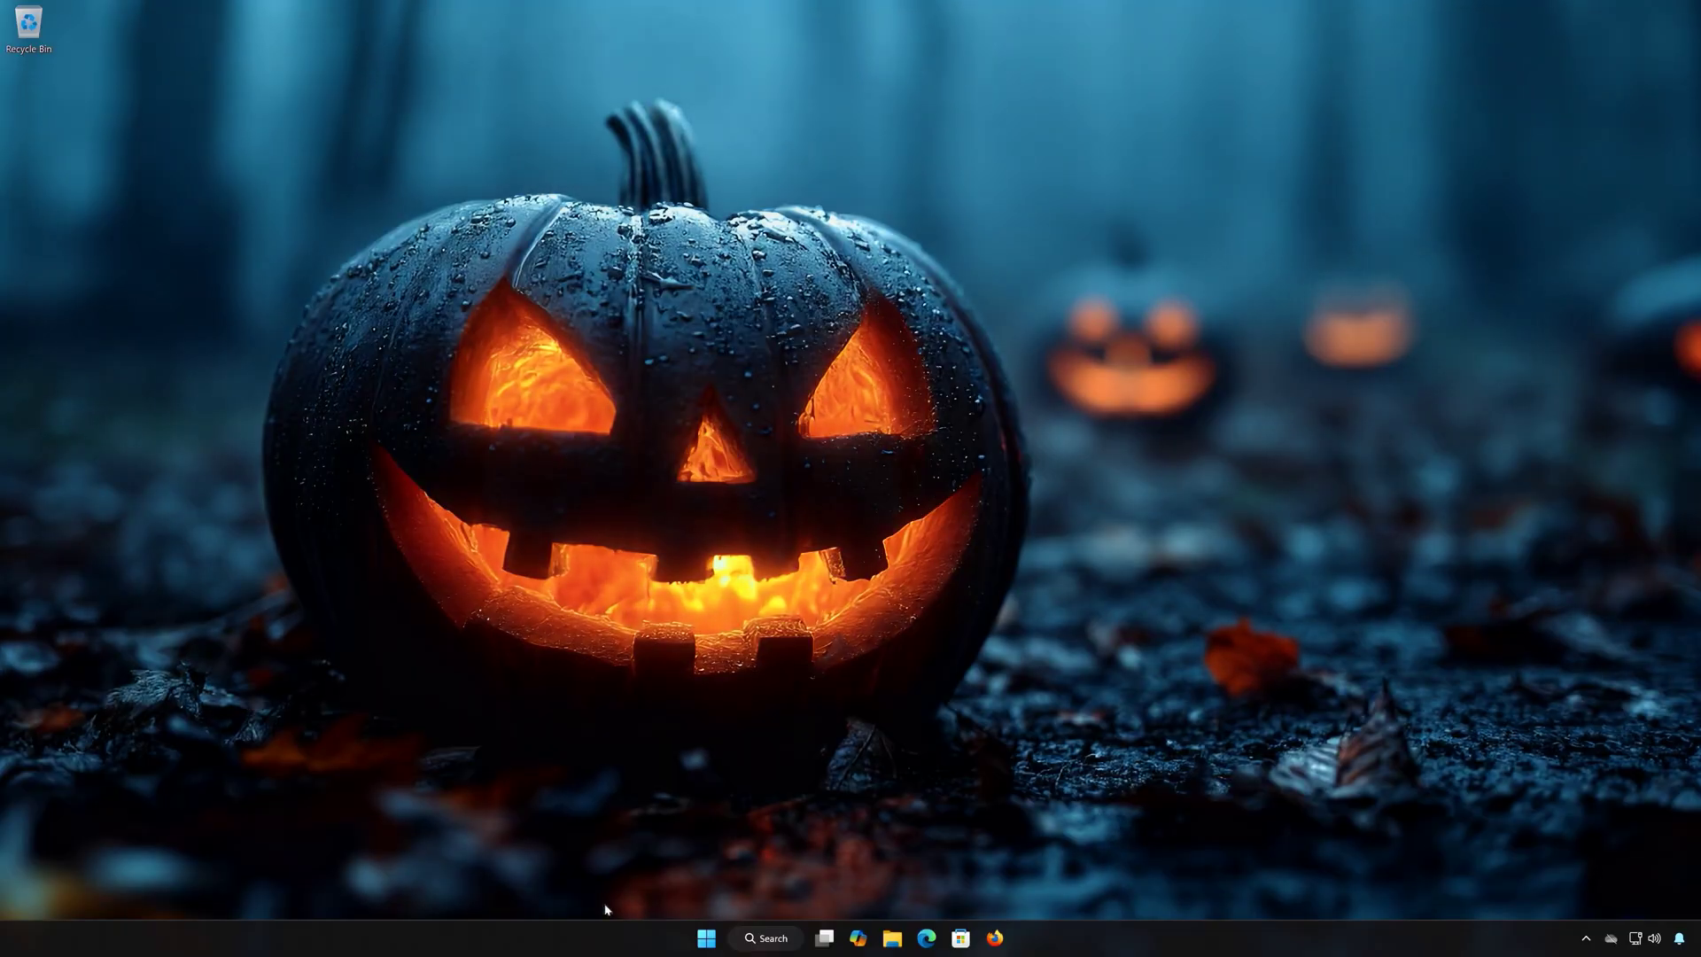
# Step: Reopen Settings and go to the list of other troubleshooters under System troubleshooting
pyautogui.click(706, 937)
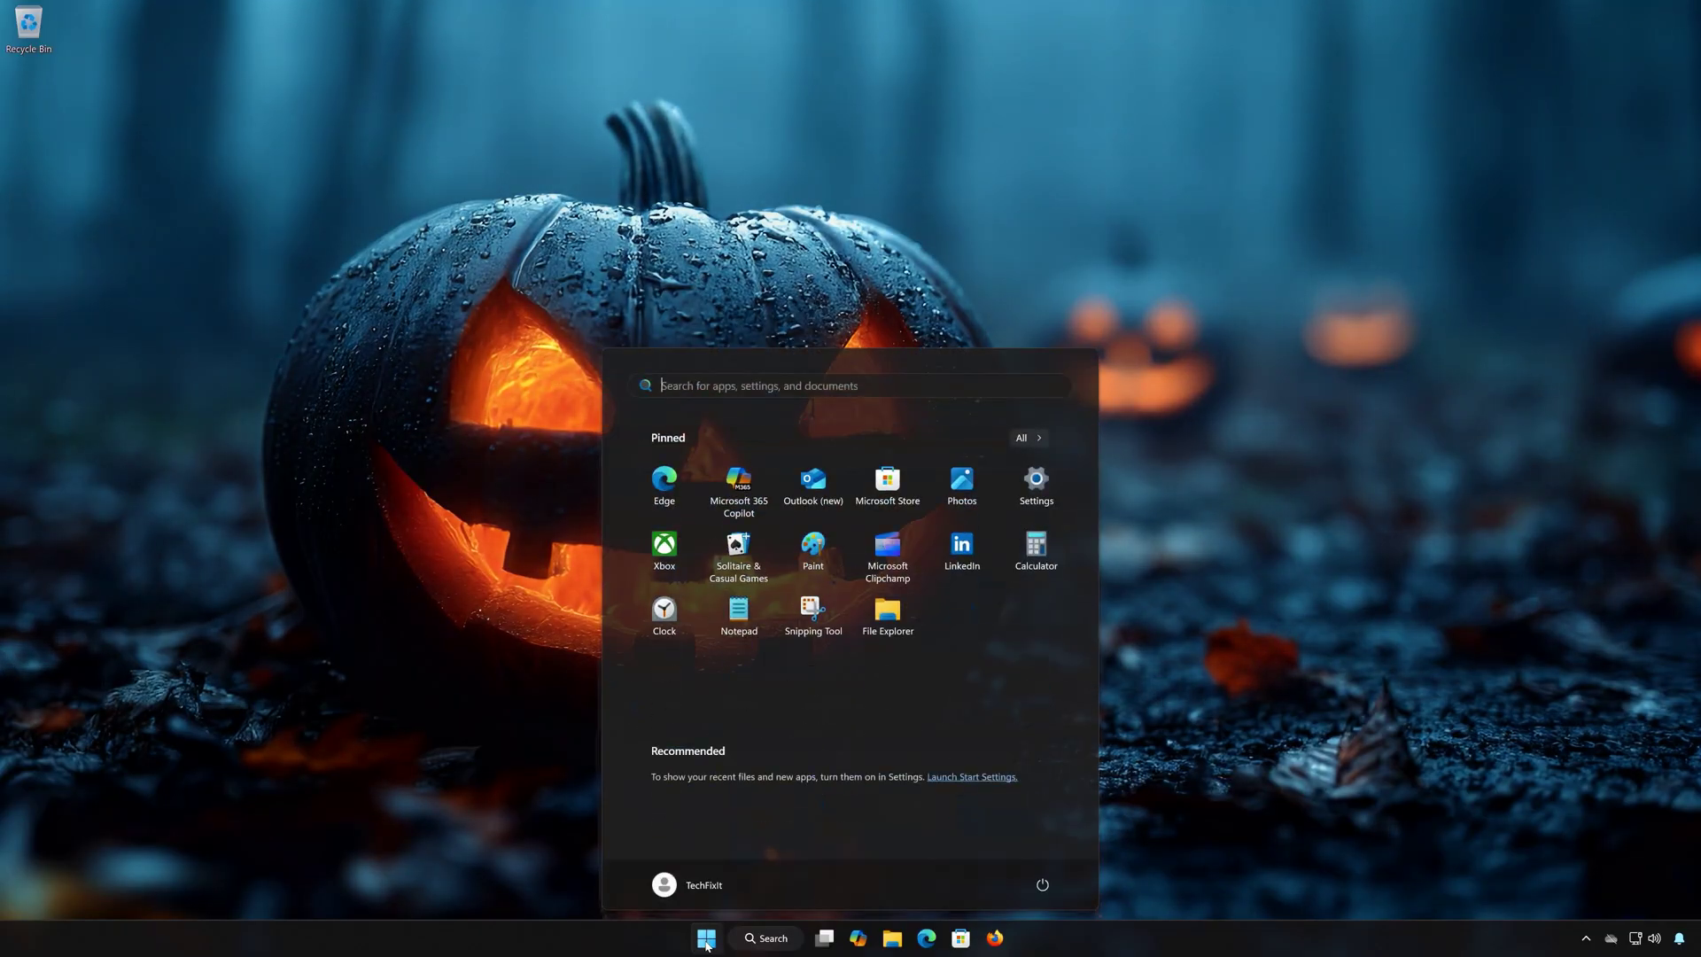
pyautogui.click(1036, 483)
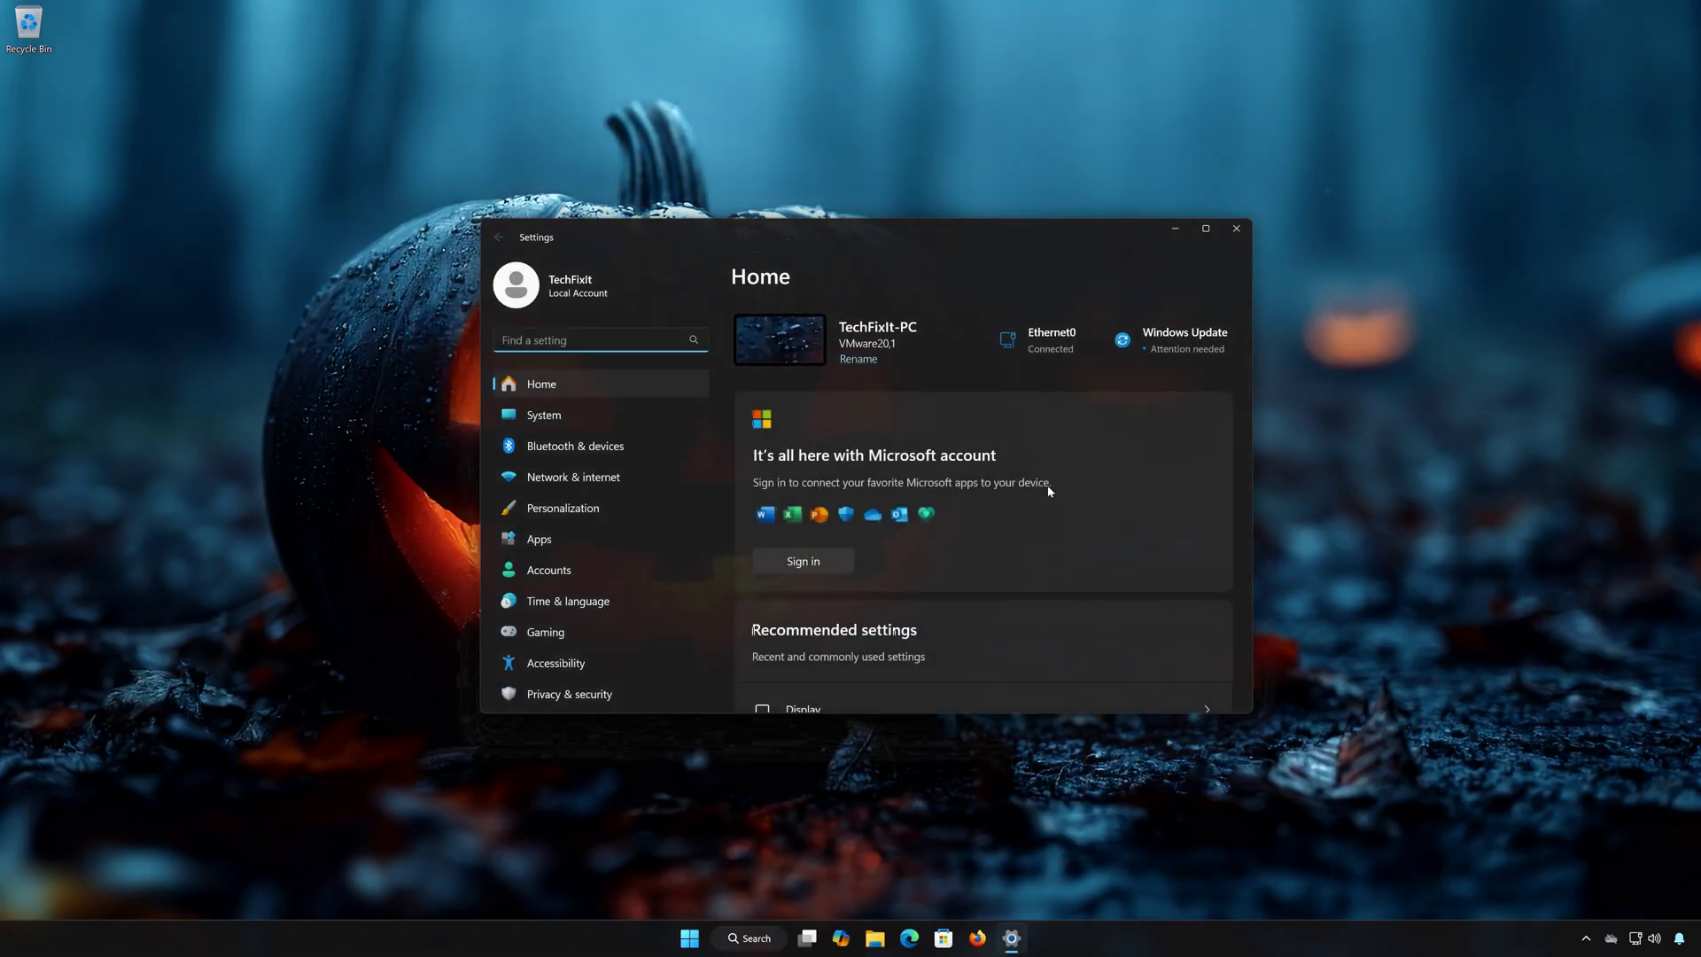
pyautogui.click(596, 413)
pyautogui.scroll(-5, 937, 505)
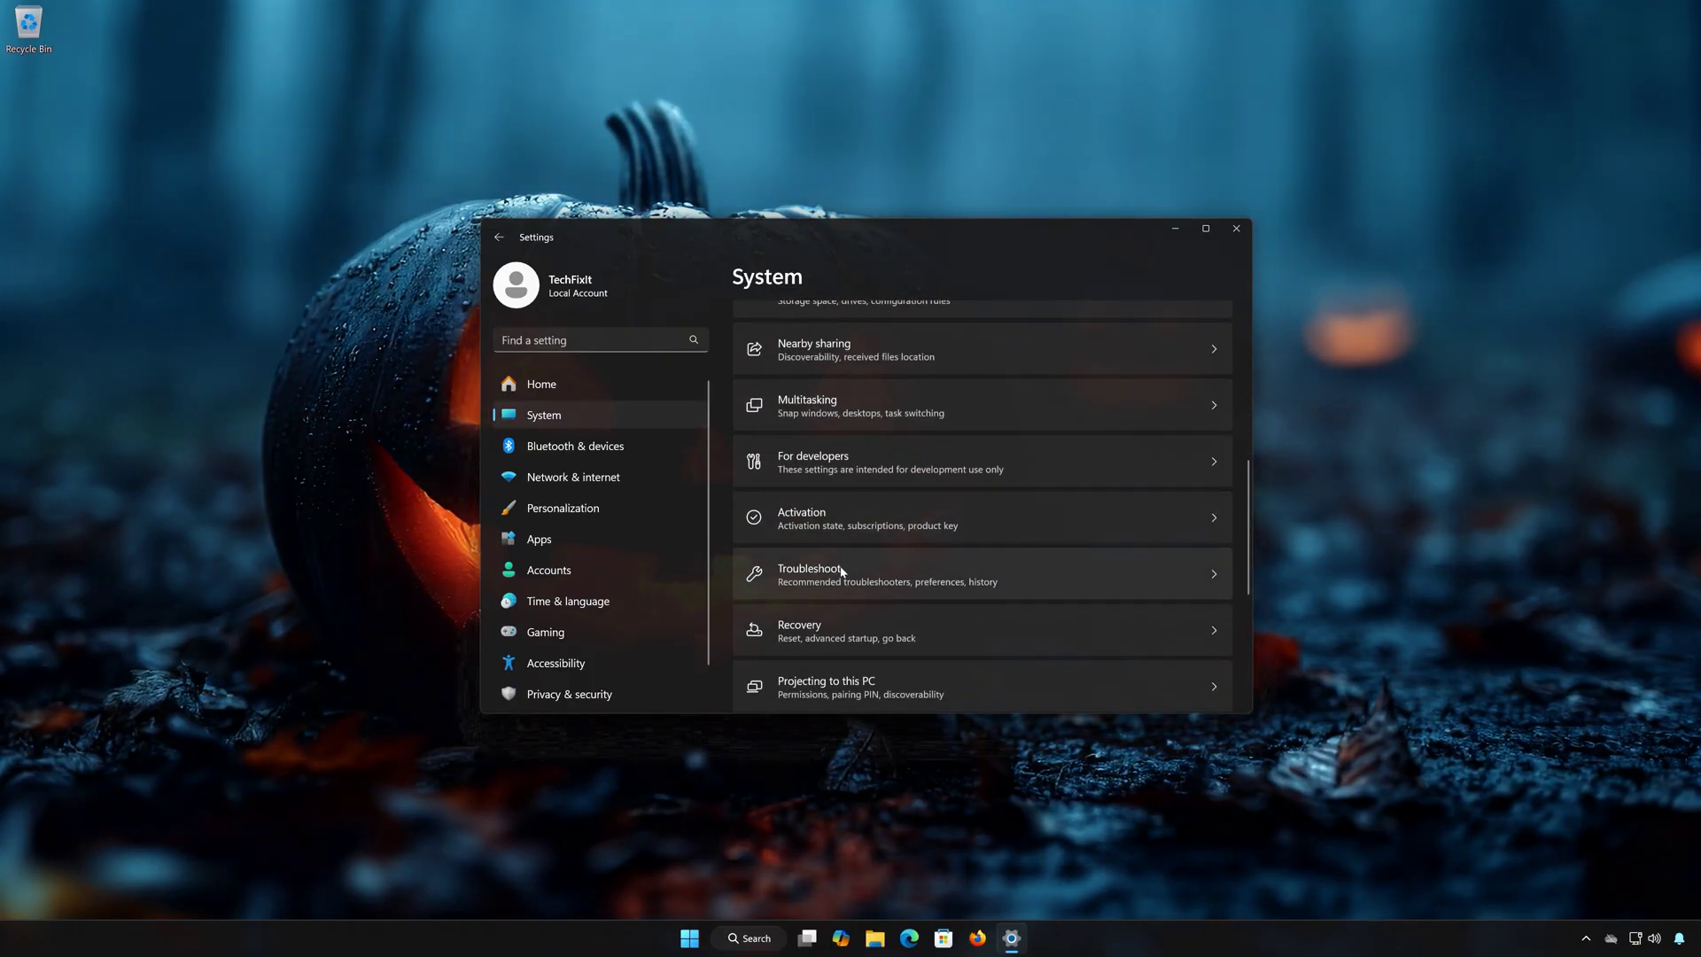
pyautogui.click(841, 572)
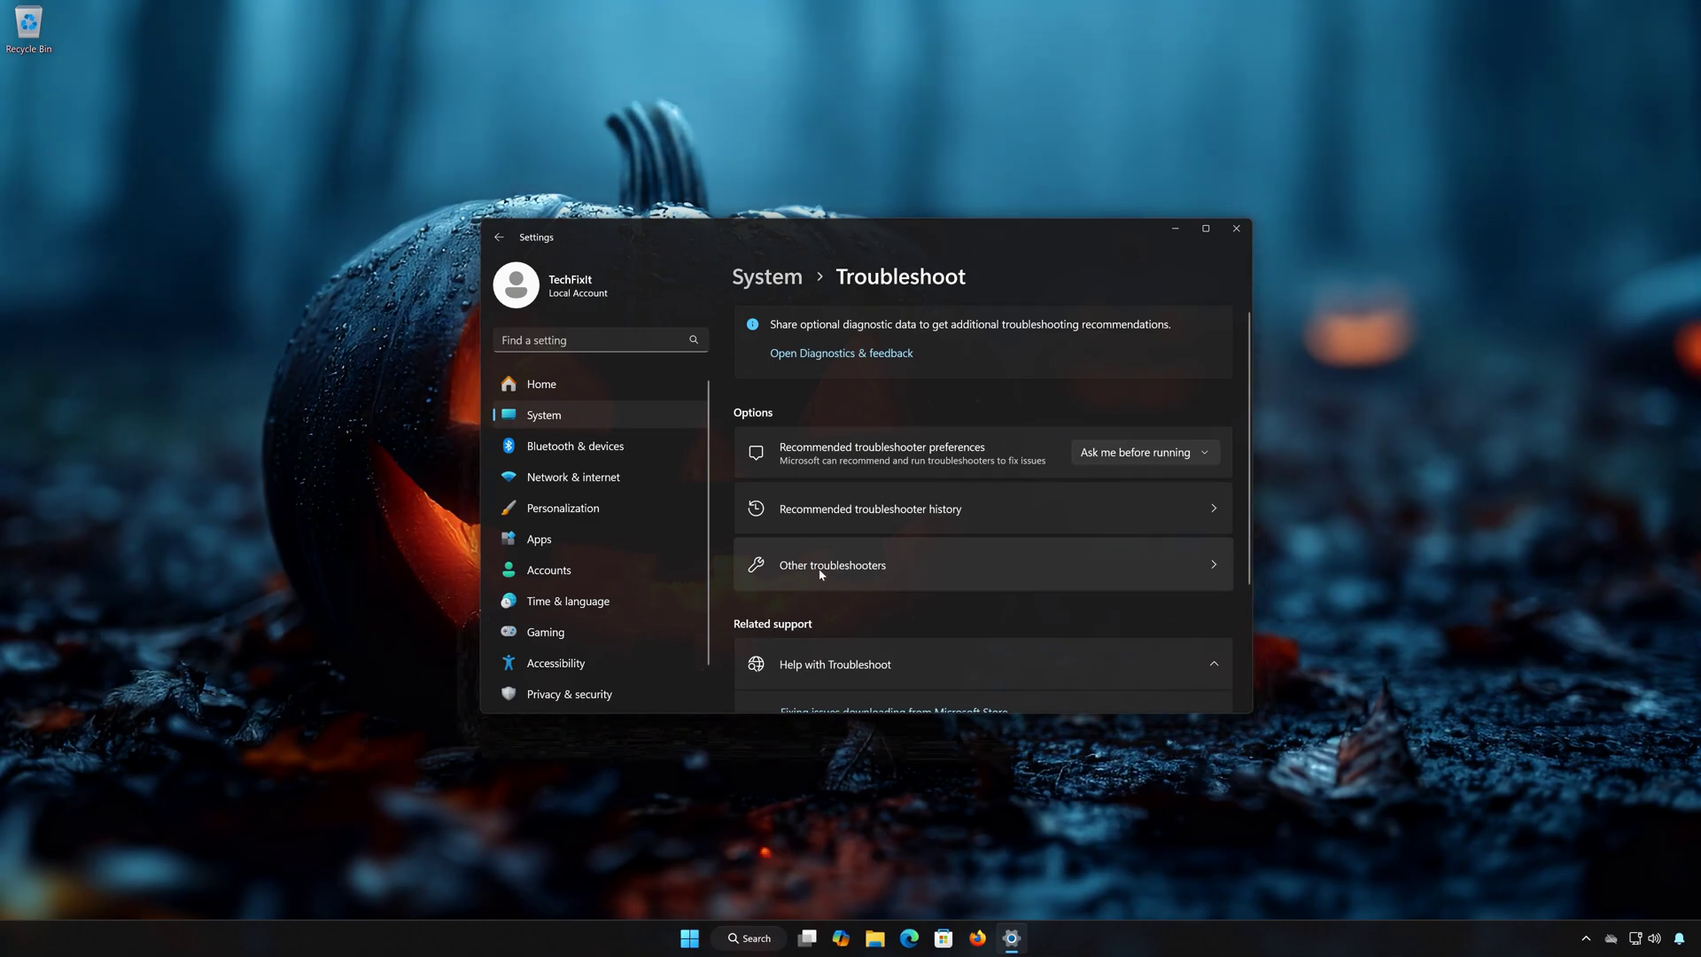
pyautogui.click(866, 569)
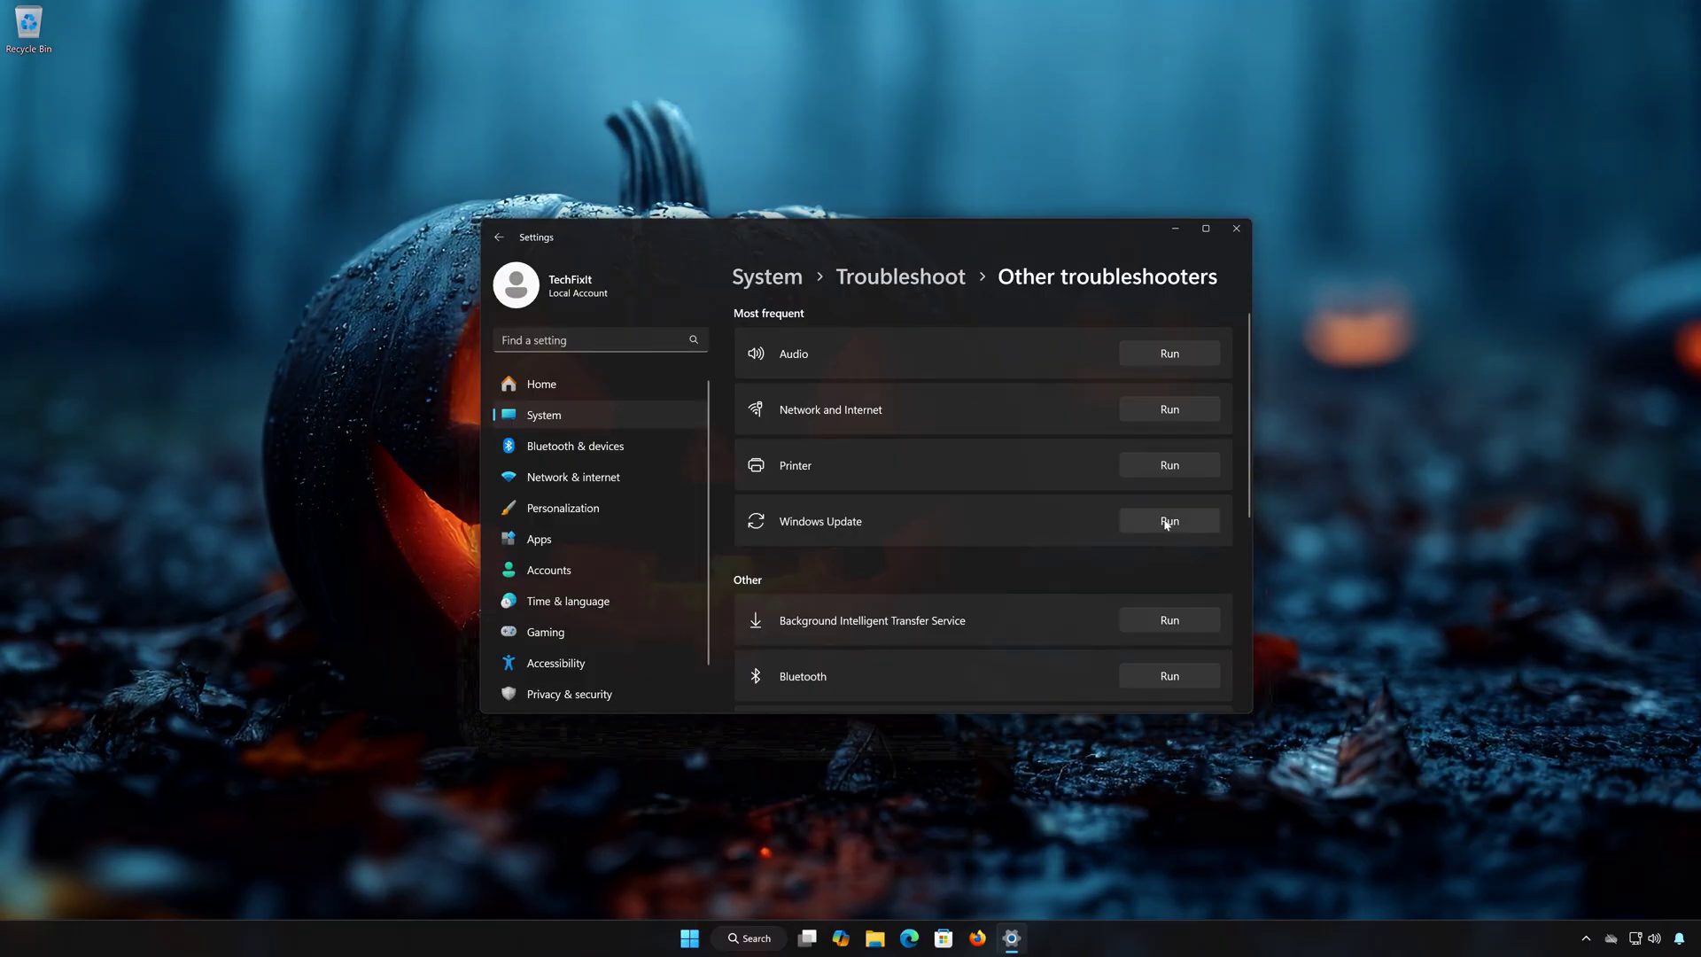
# Step: Run the Windows Update troubleshooter for "I can't download, install, or uninstall an update" and allow the automated diagnostic
pyautogui.click(1167, 521)
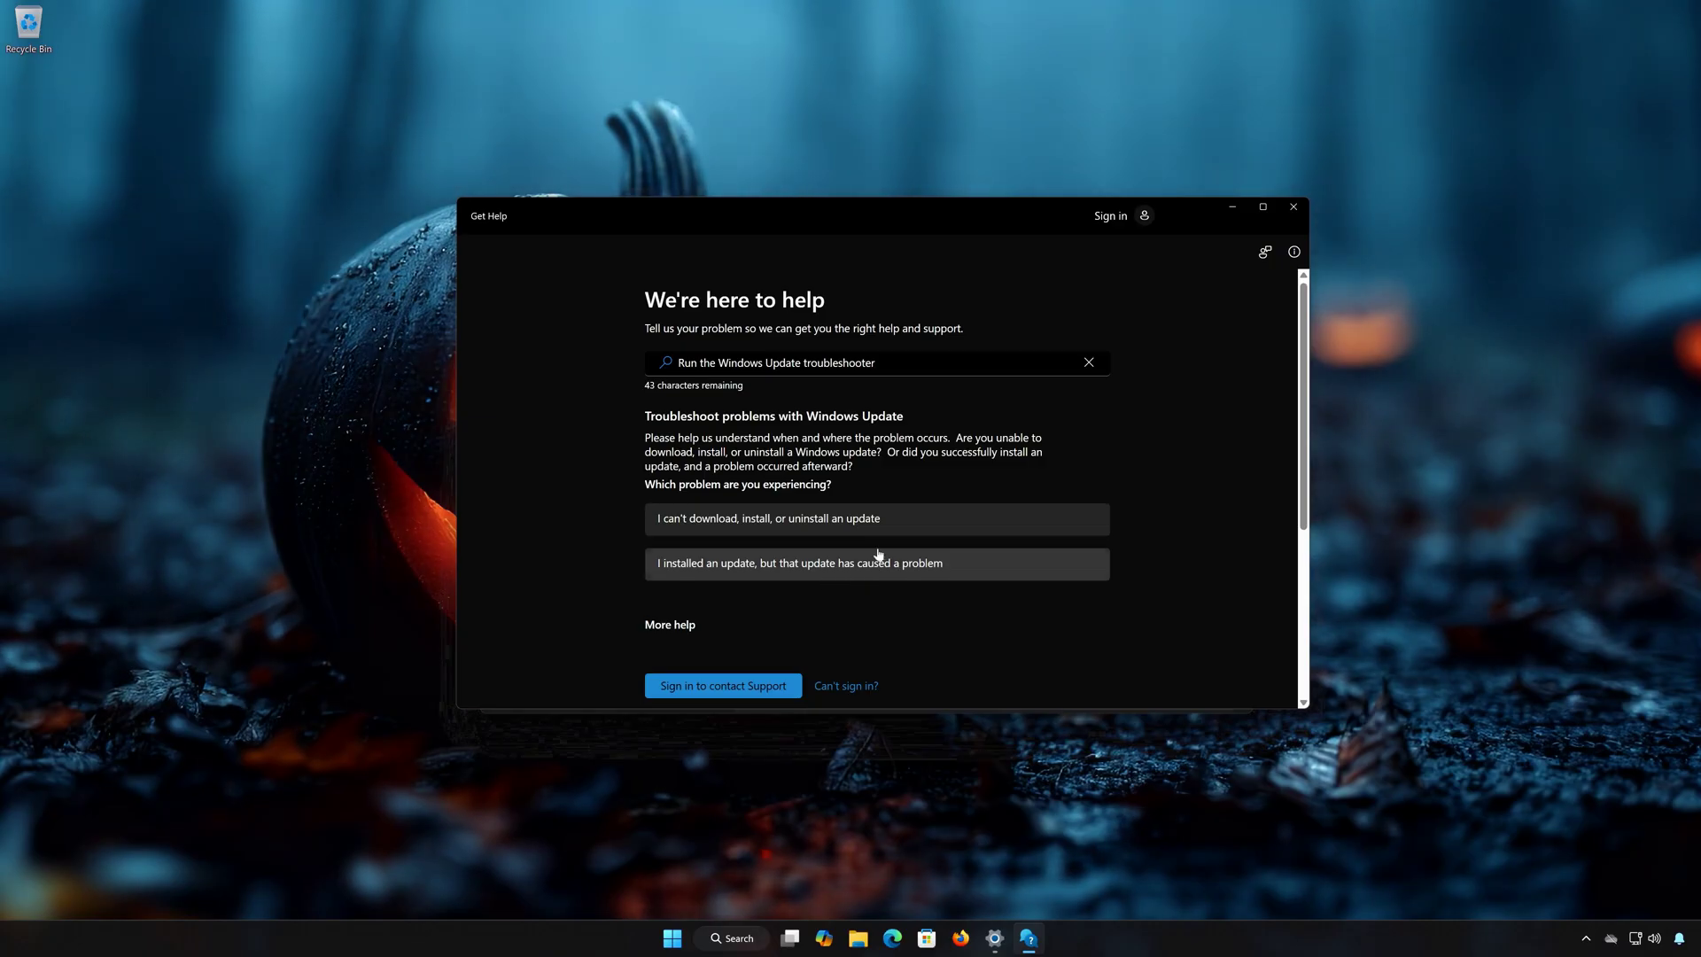
pyautogui.click(797, 519)
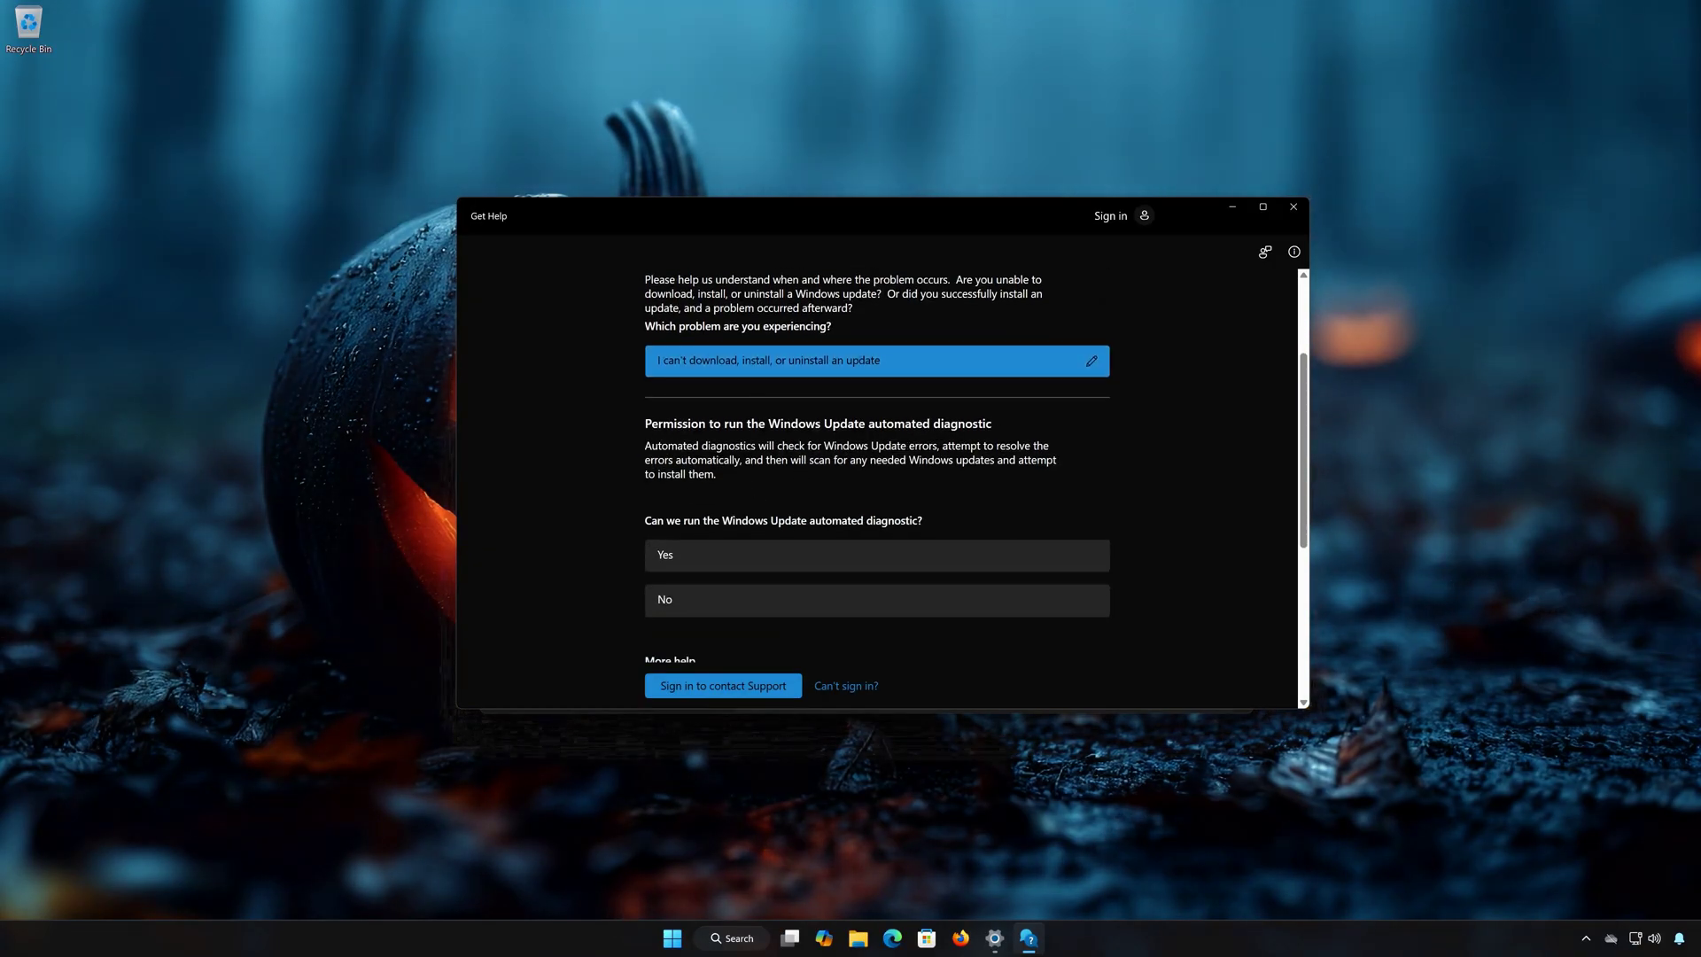
pyautogui.click(733, 558)
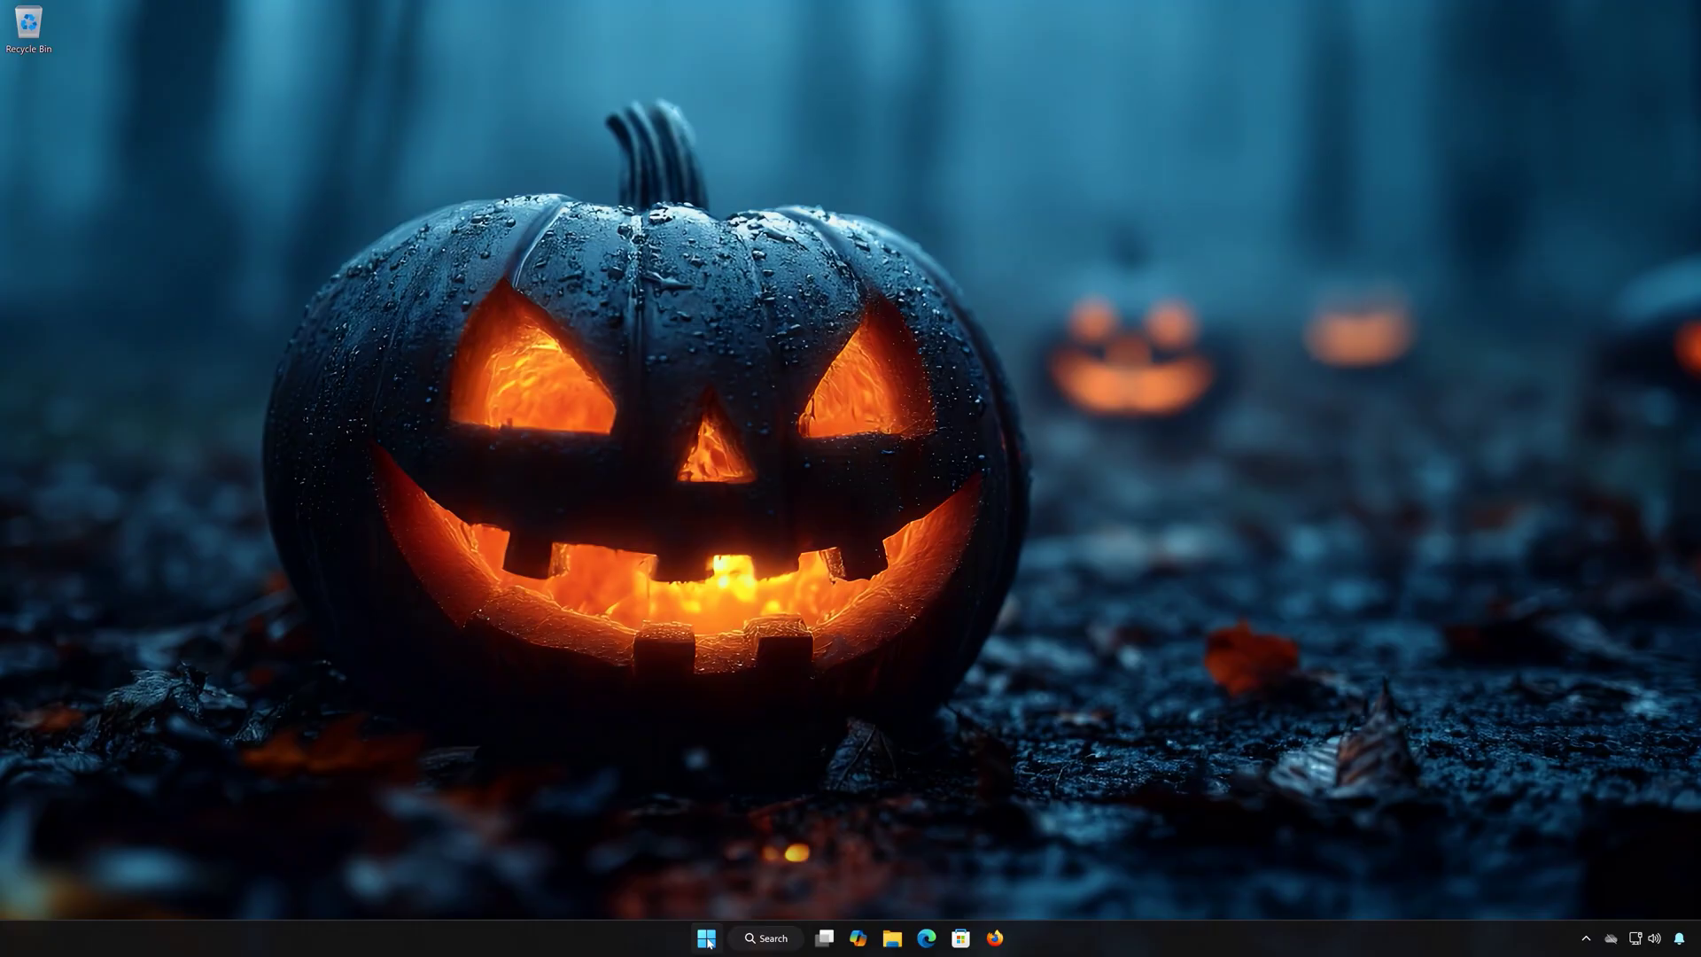
# Step: Search for cmd, open Command Prompt as administrator, and move its window toward the middle of the desktop
pyautogui.click(706, 939)
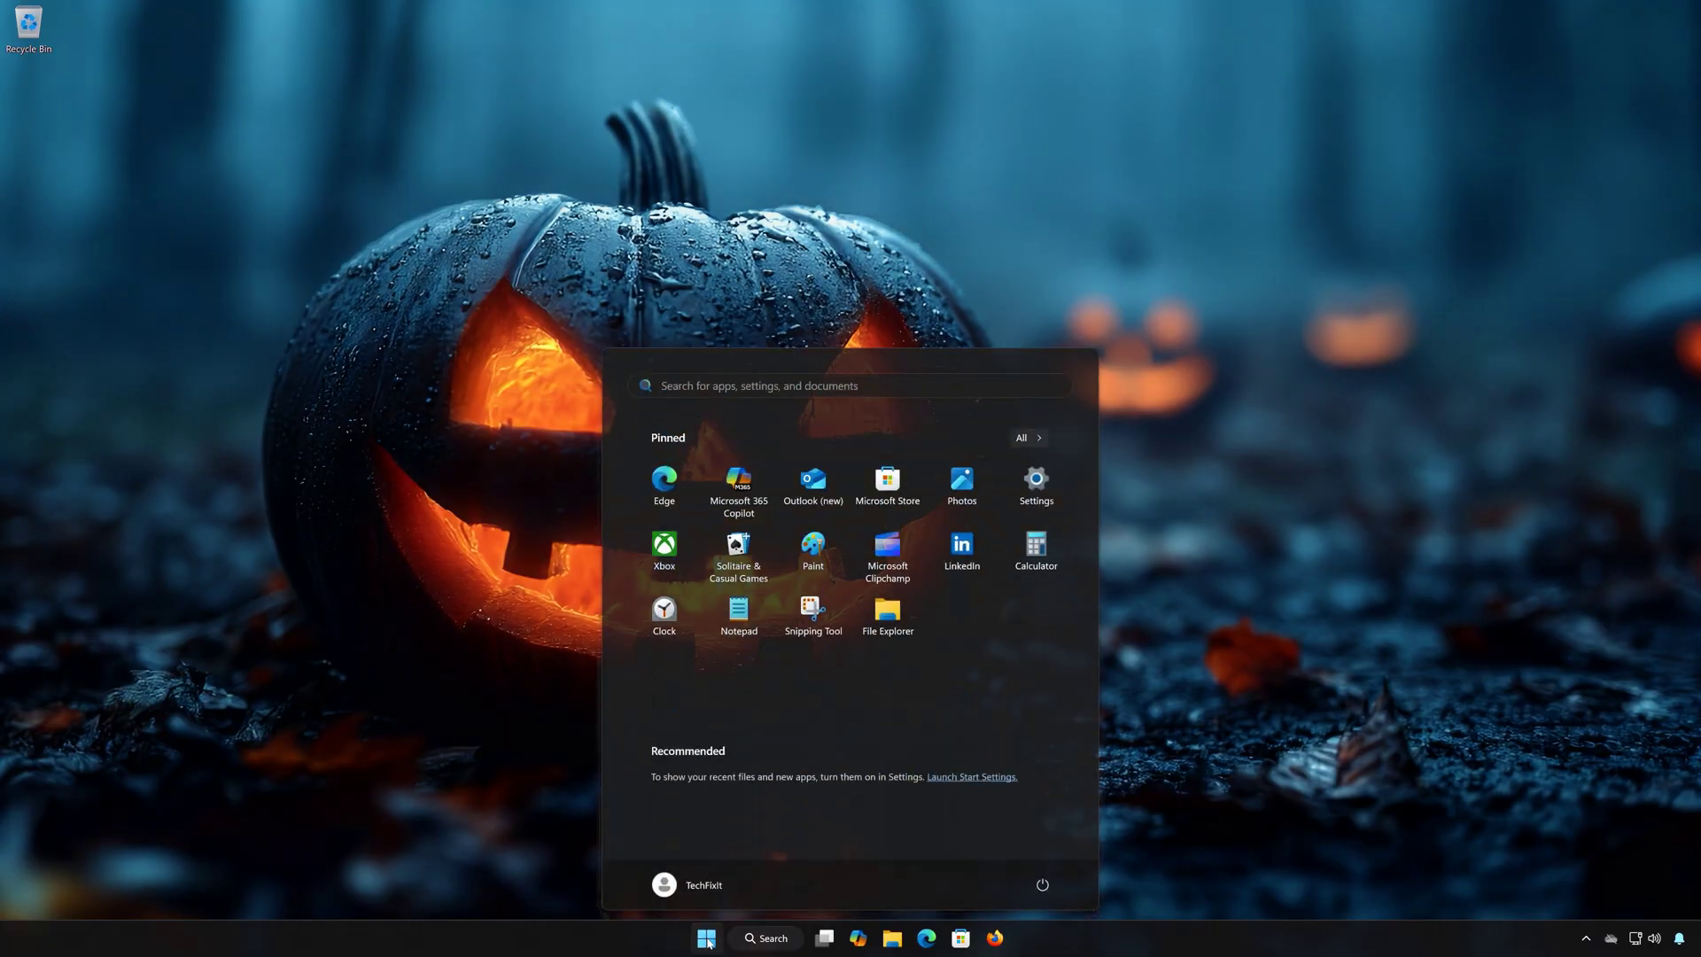
pyautogui.write('cmd')
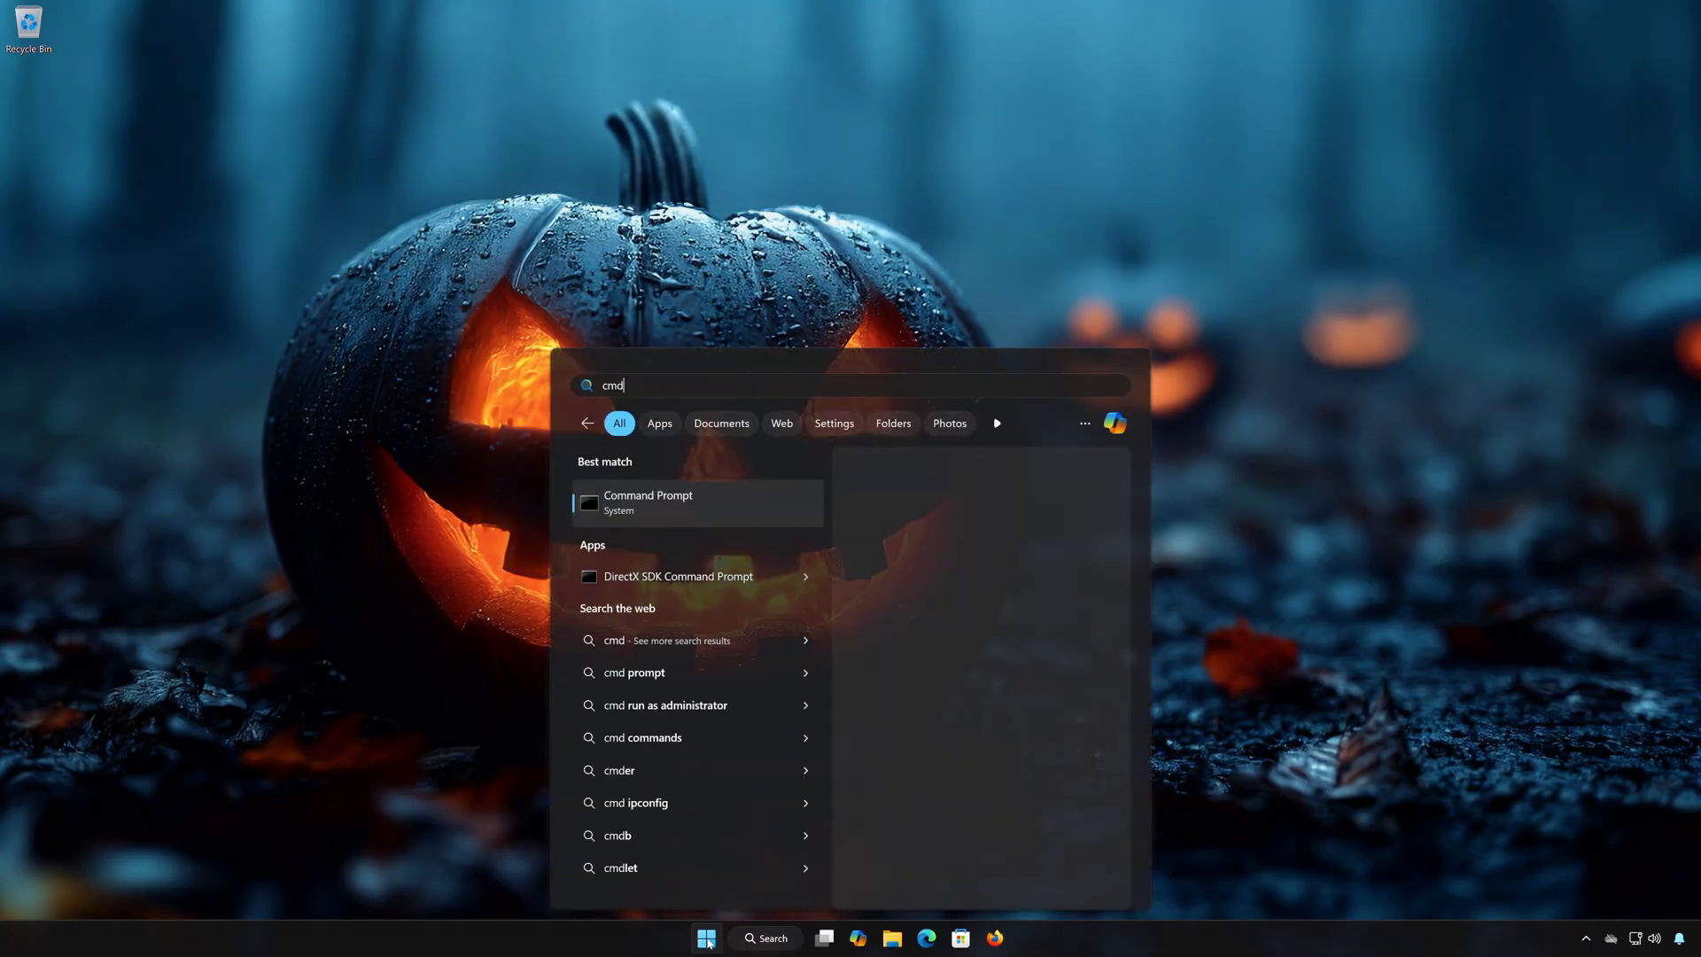
pyautogui.rightClick(700, 512)
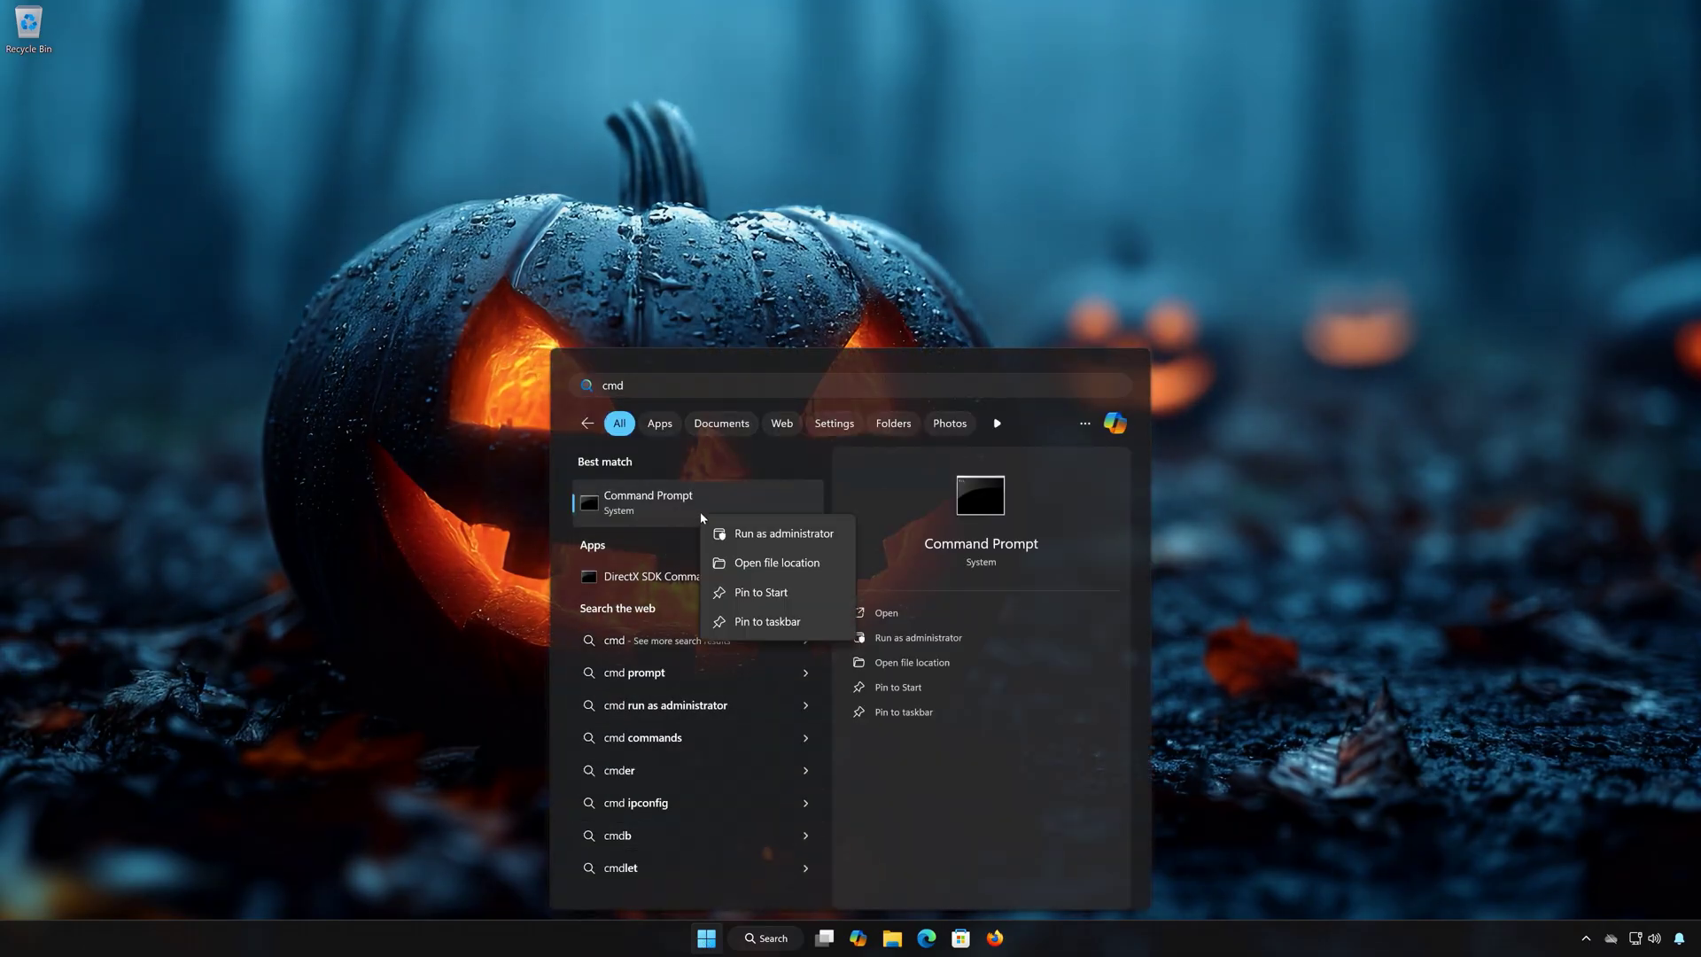
pyautogui.click(801, 536)
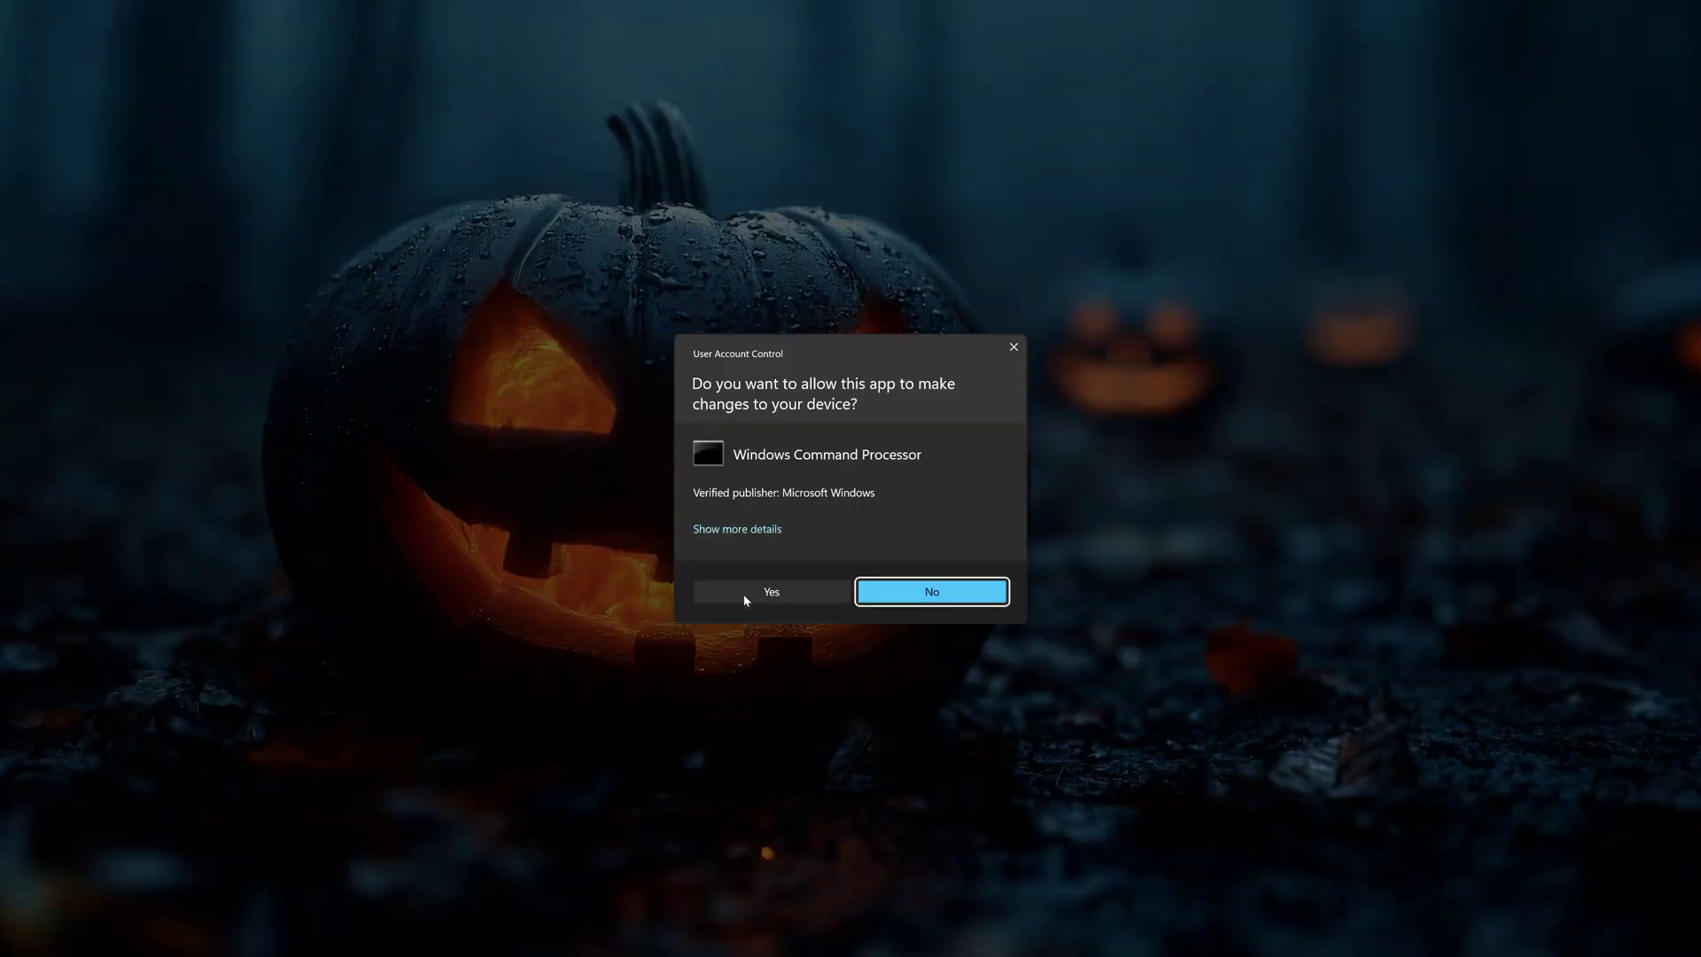
pyautogui.click(791, 591)
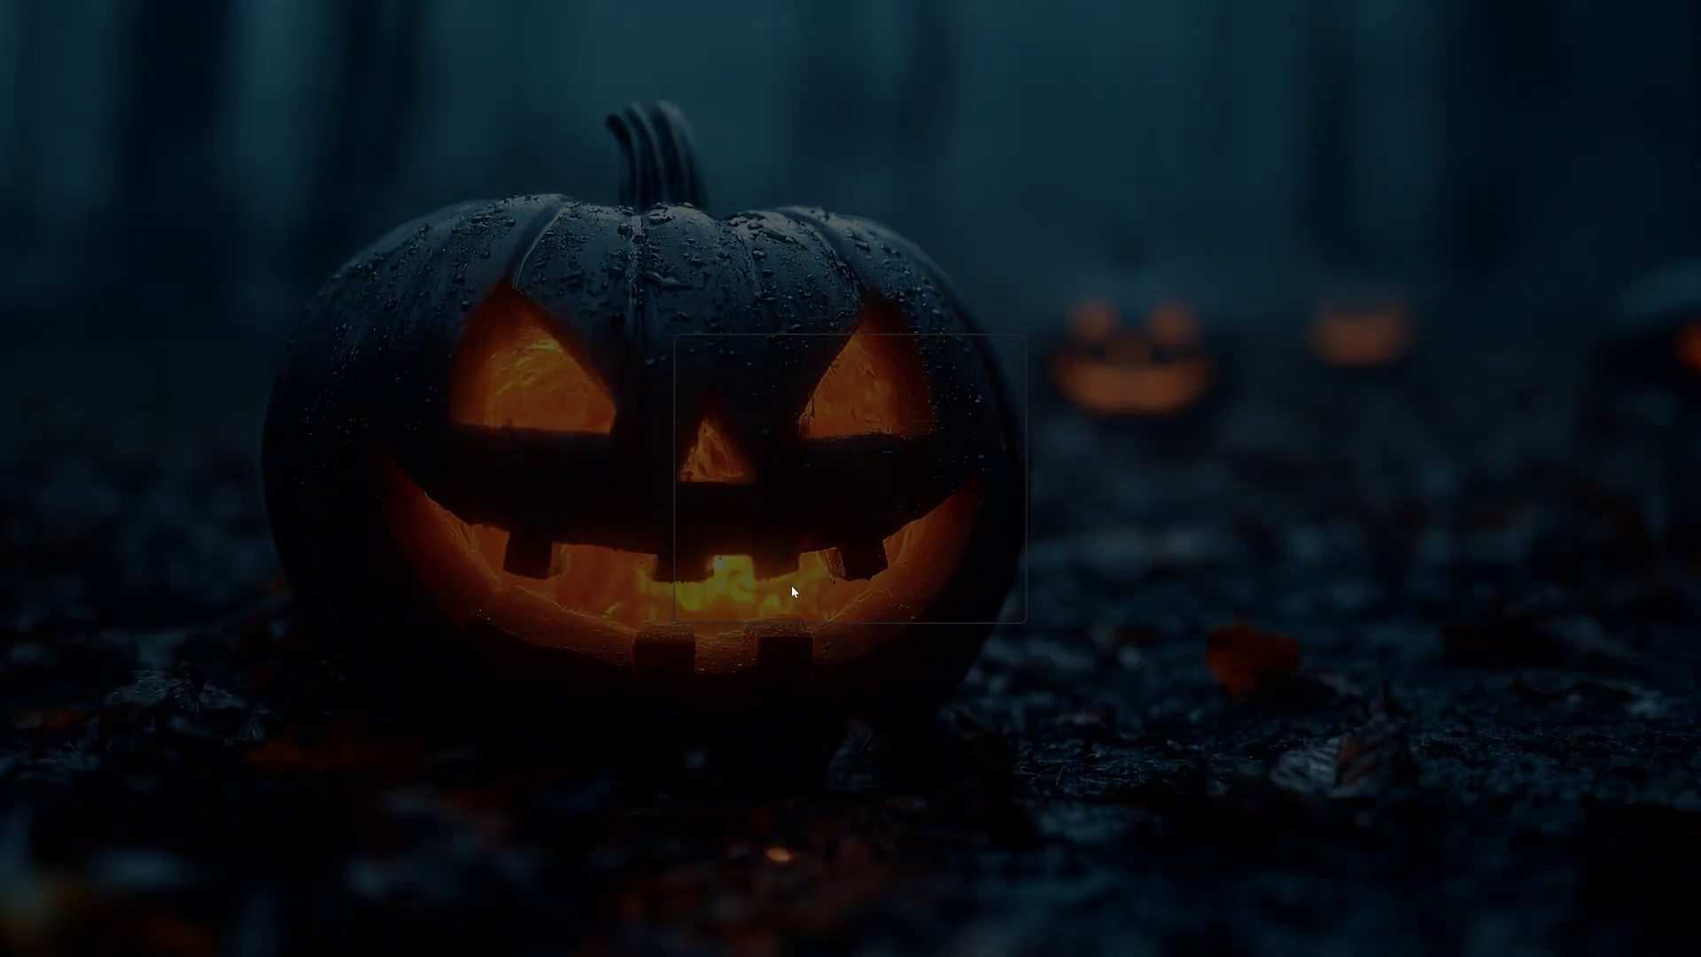
pyautogui.moveTo(584, 189); pyautogui.dragTo(870, 244)
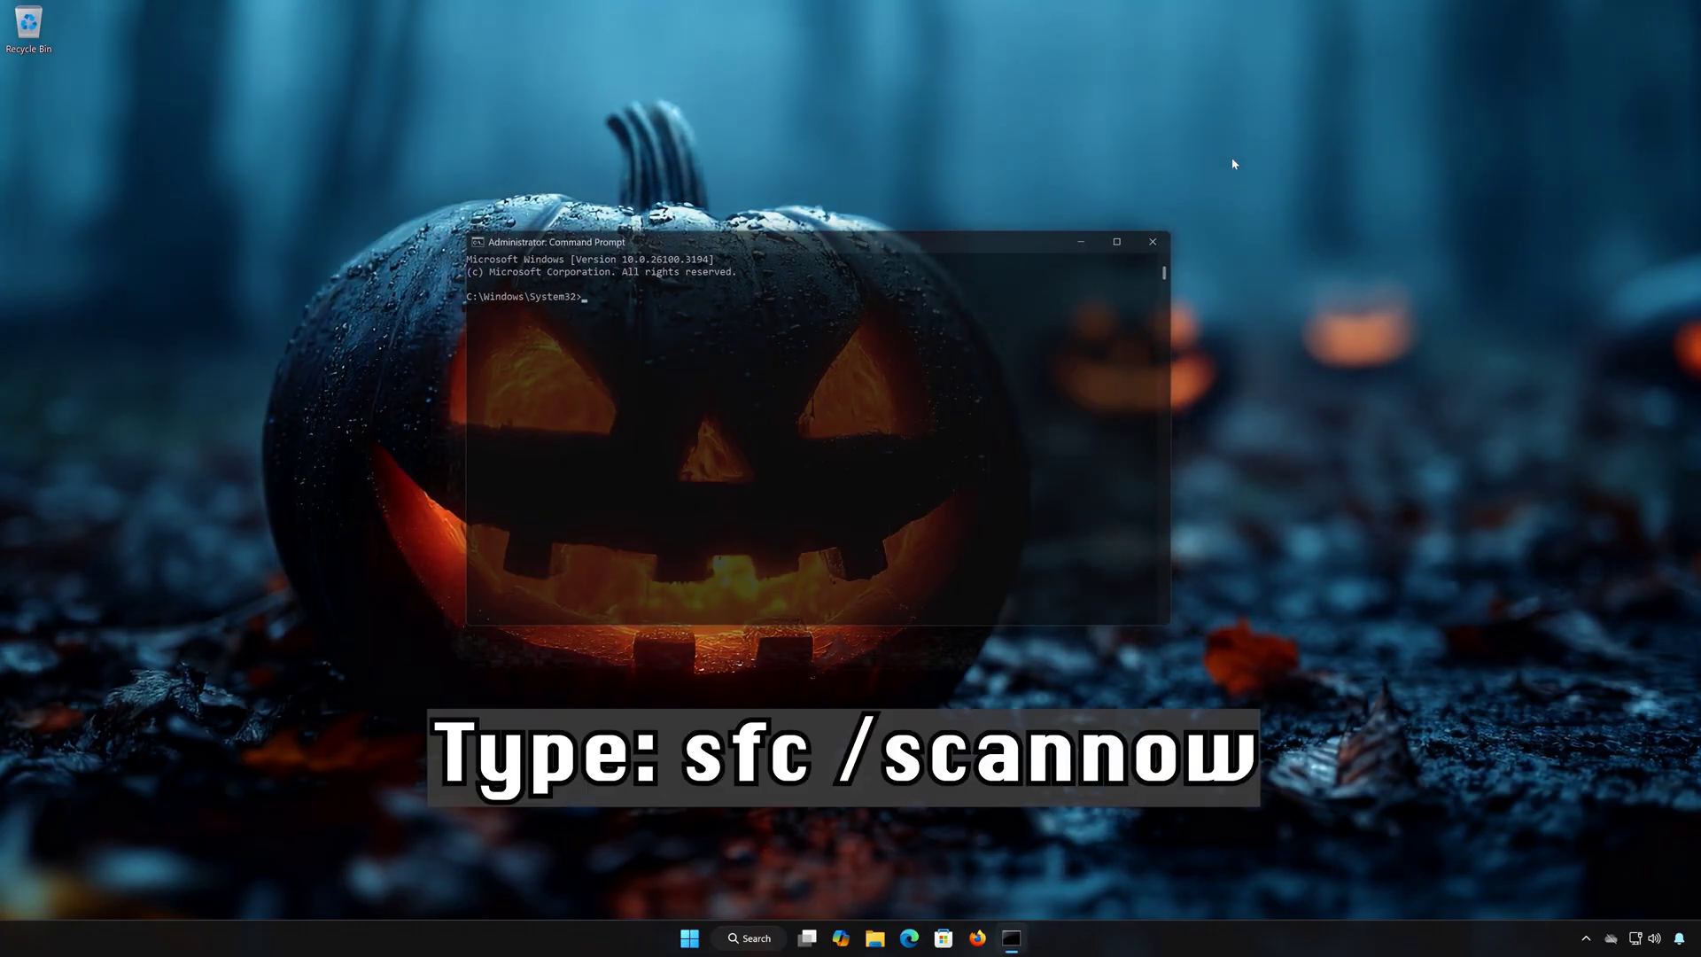
# Step: Run the system file check with sfc /scannow, and exit Command Prompt once the scan finishes
pyautogui.write('sfc')
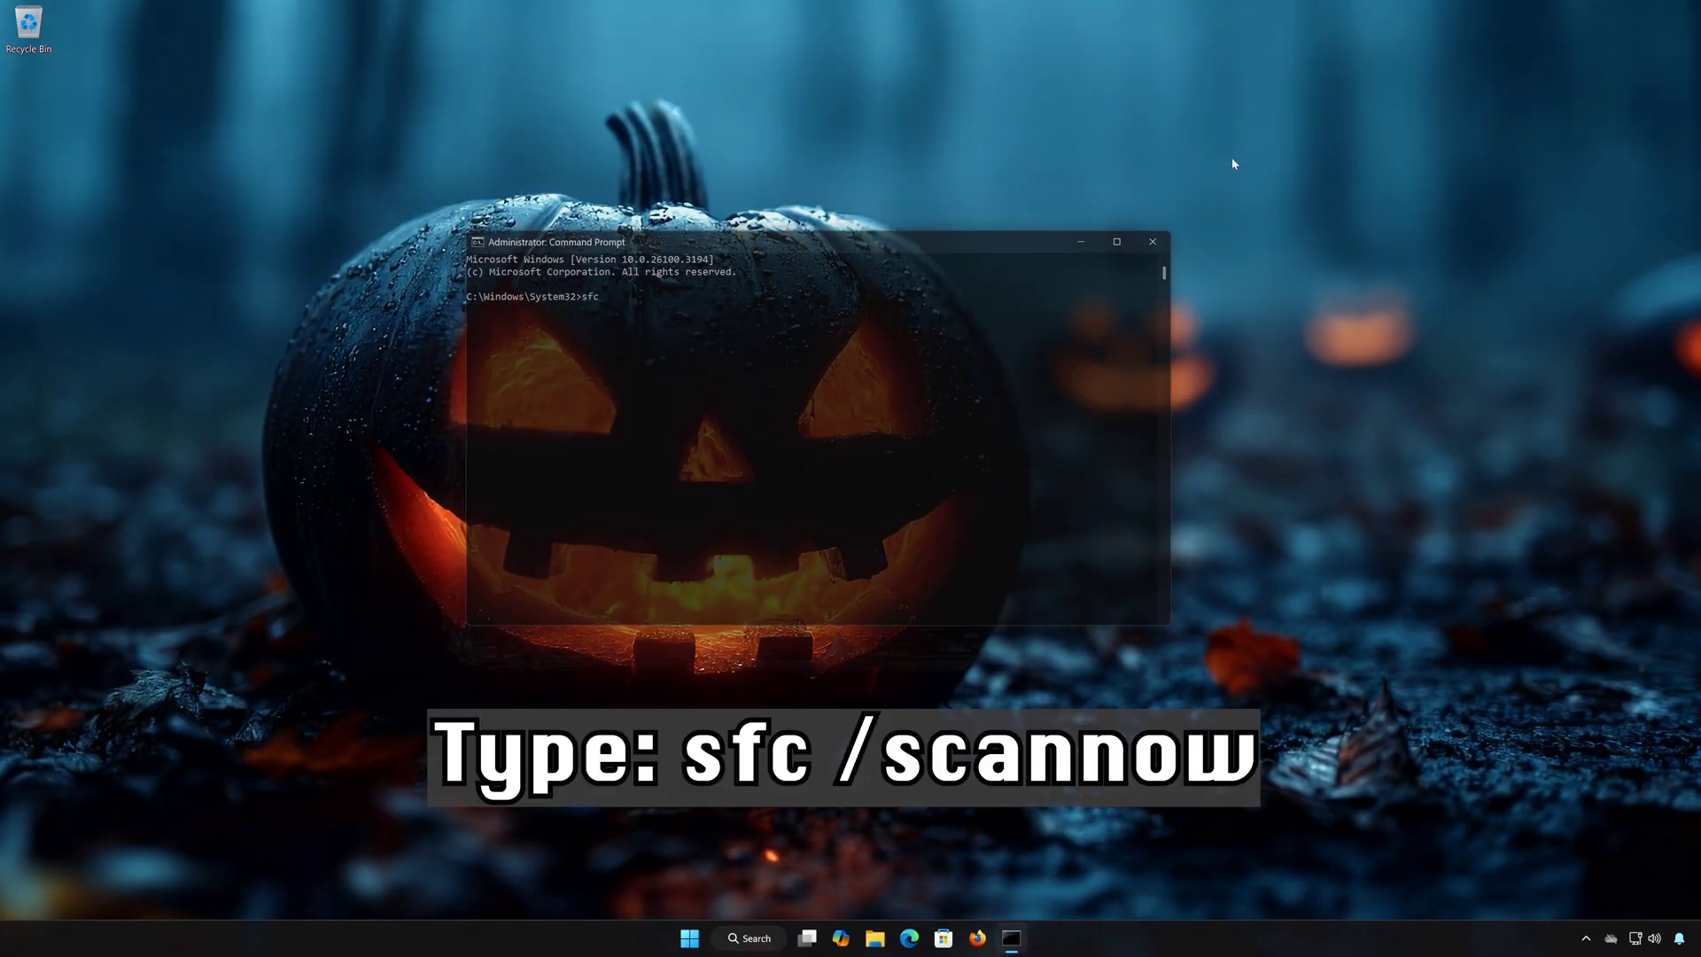
pyautogui.write(' /scannow')
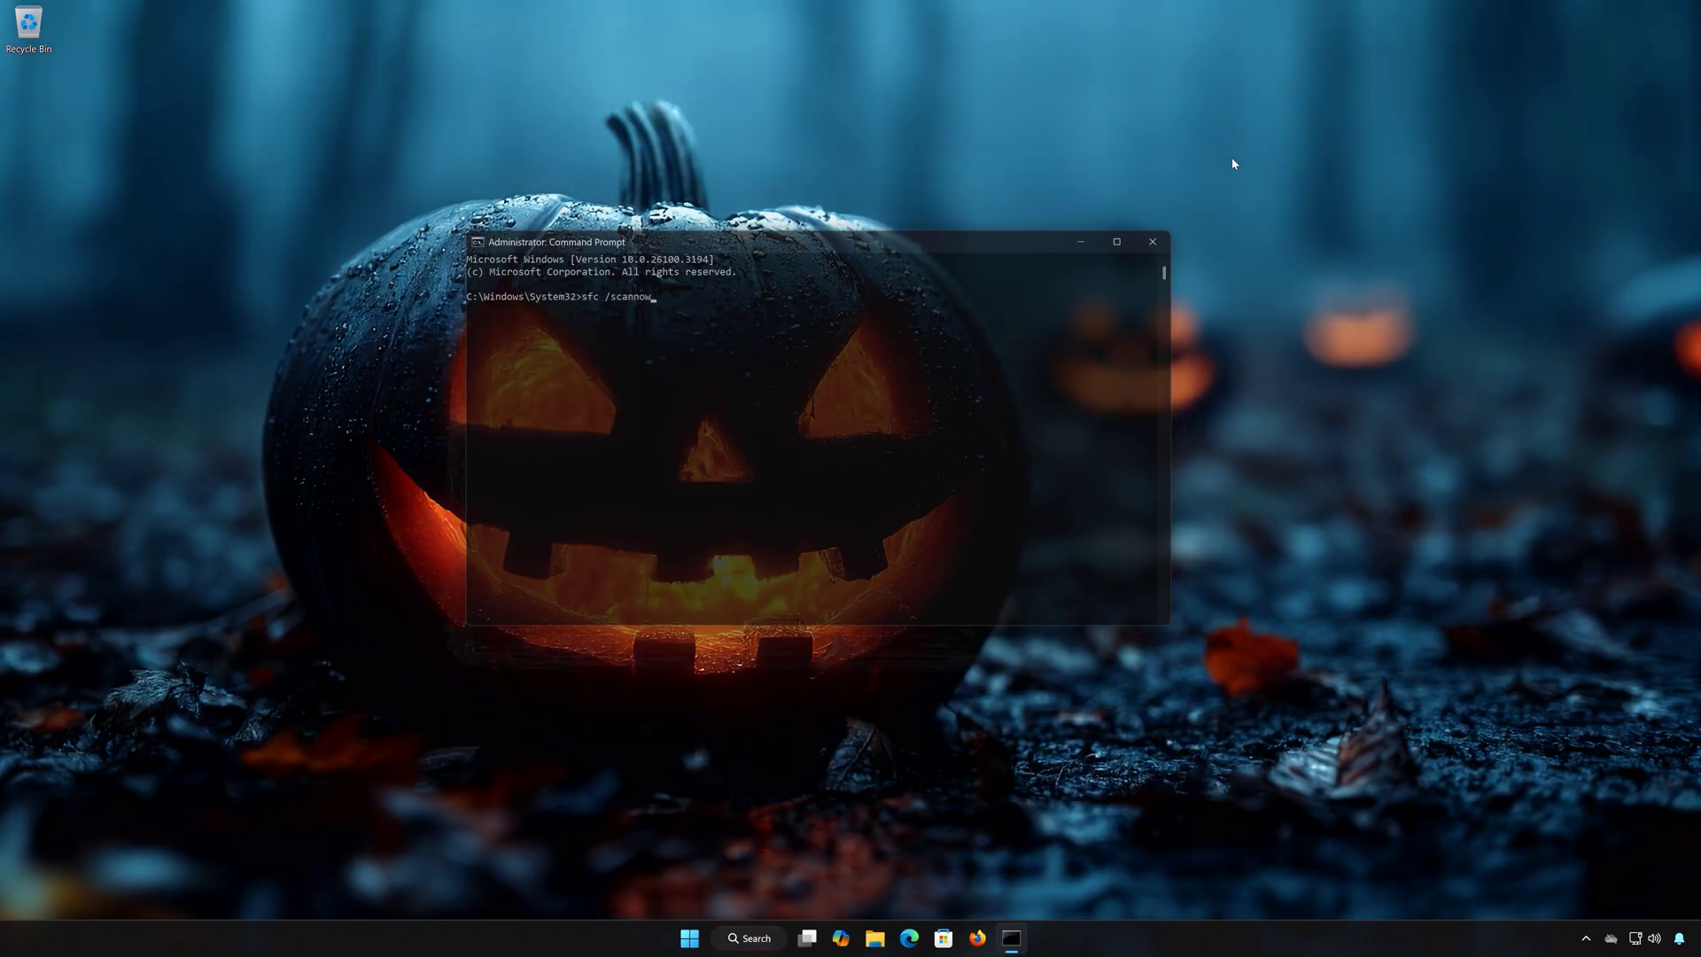
pyautogui.press('Return')
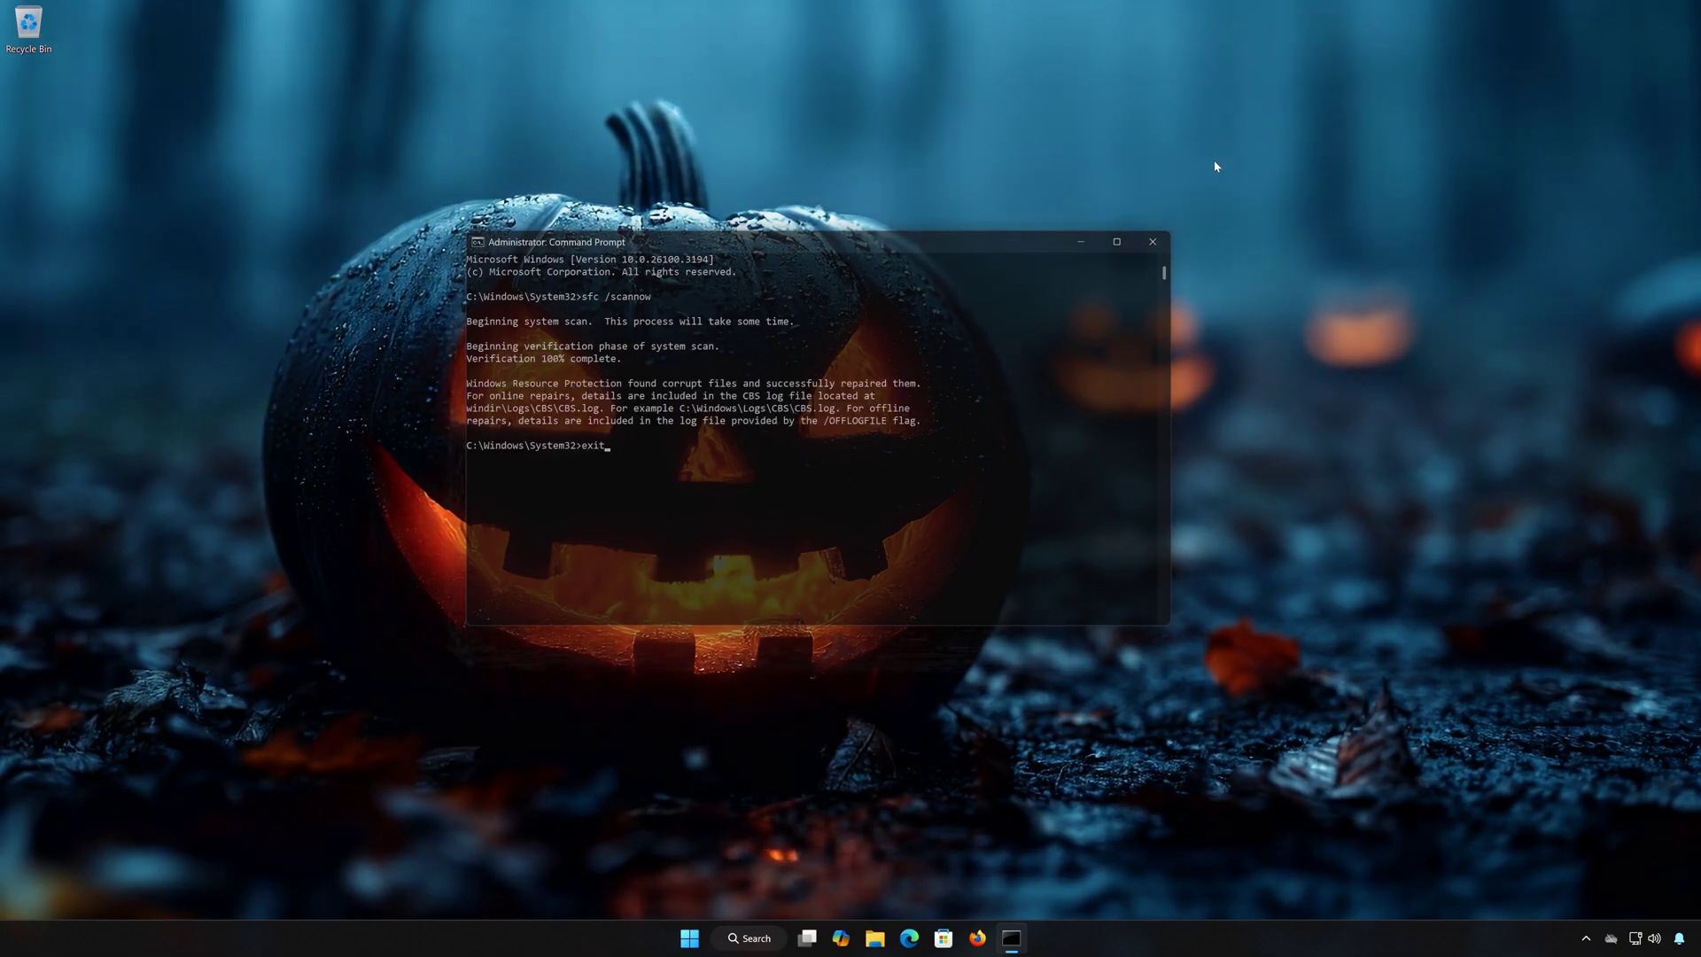
pyautogui.press('Return')
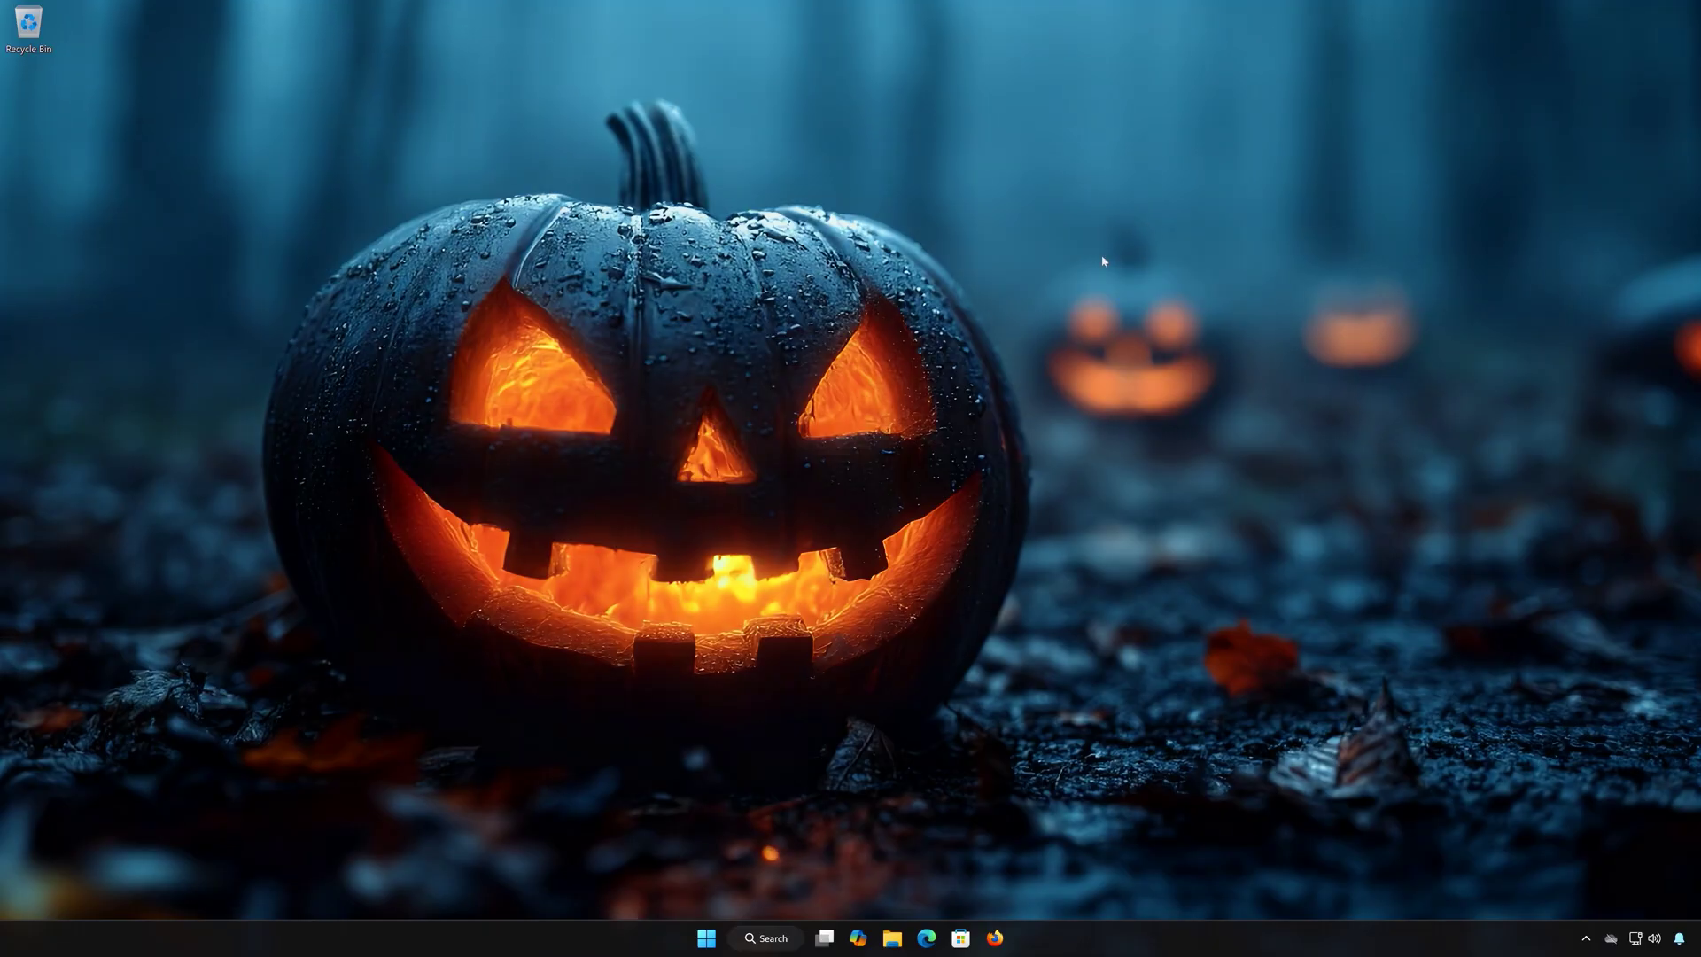
# Step: Open a new Command Prompt with administrator rights and reposition its window on the desktop
pyautogui.click(712, 948)
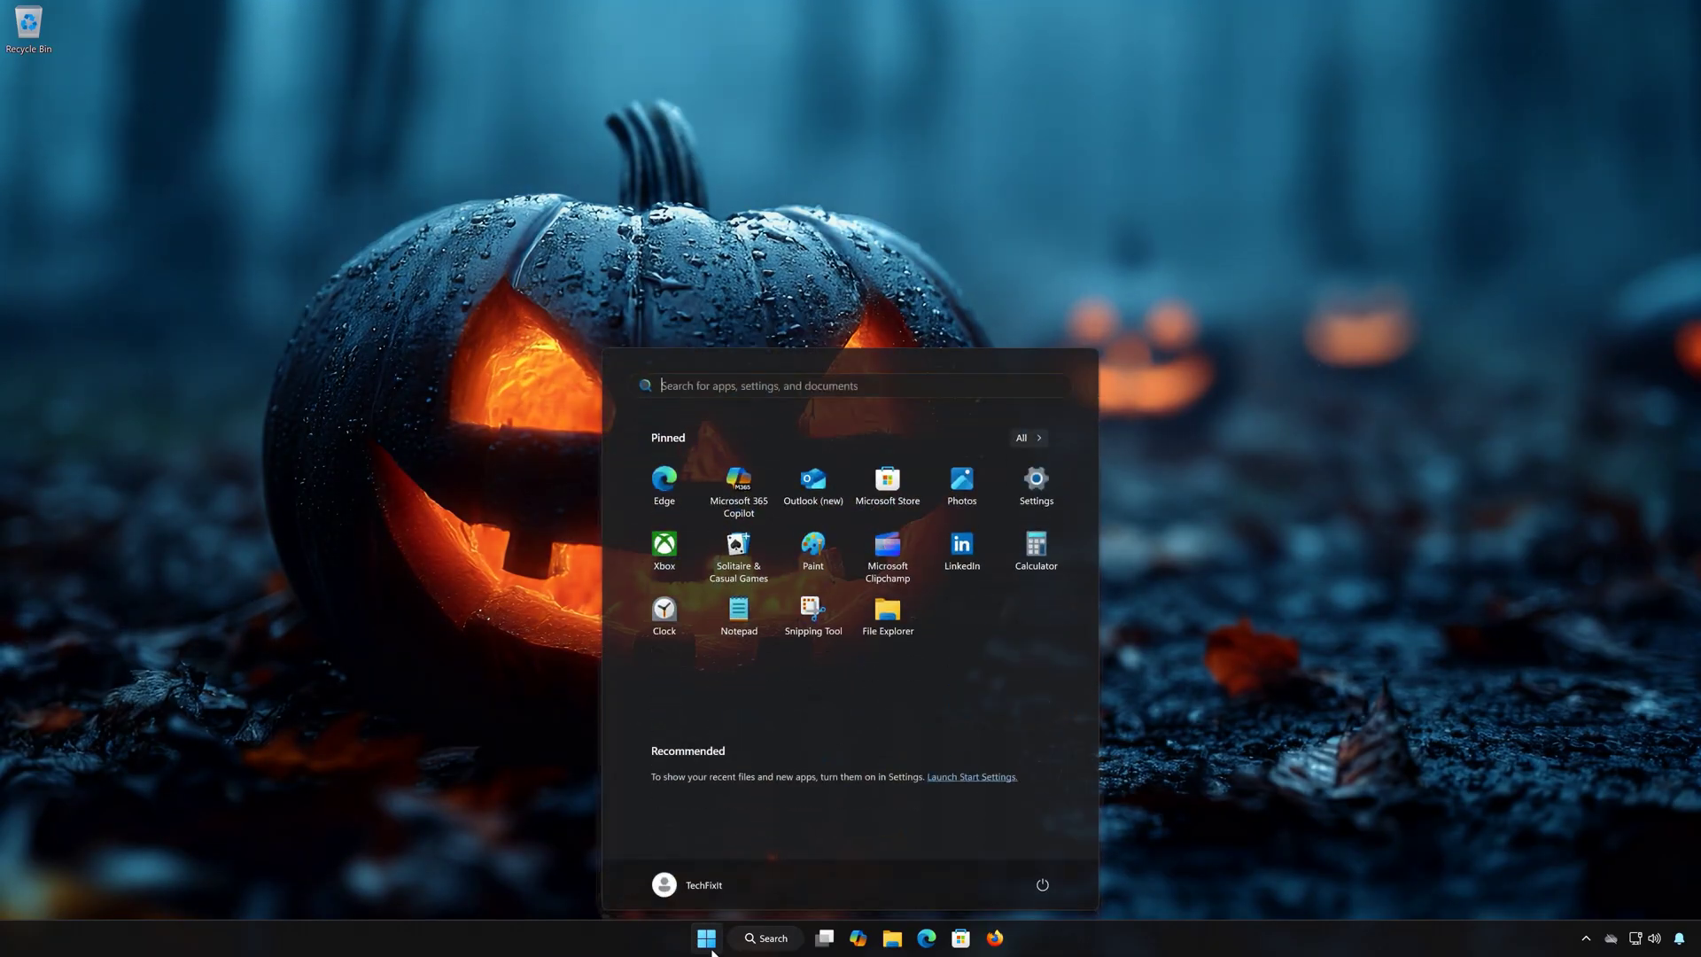
pyautogui.write('cmd')
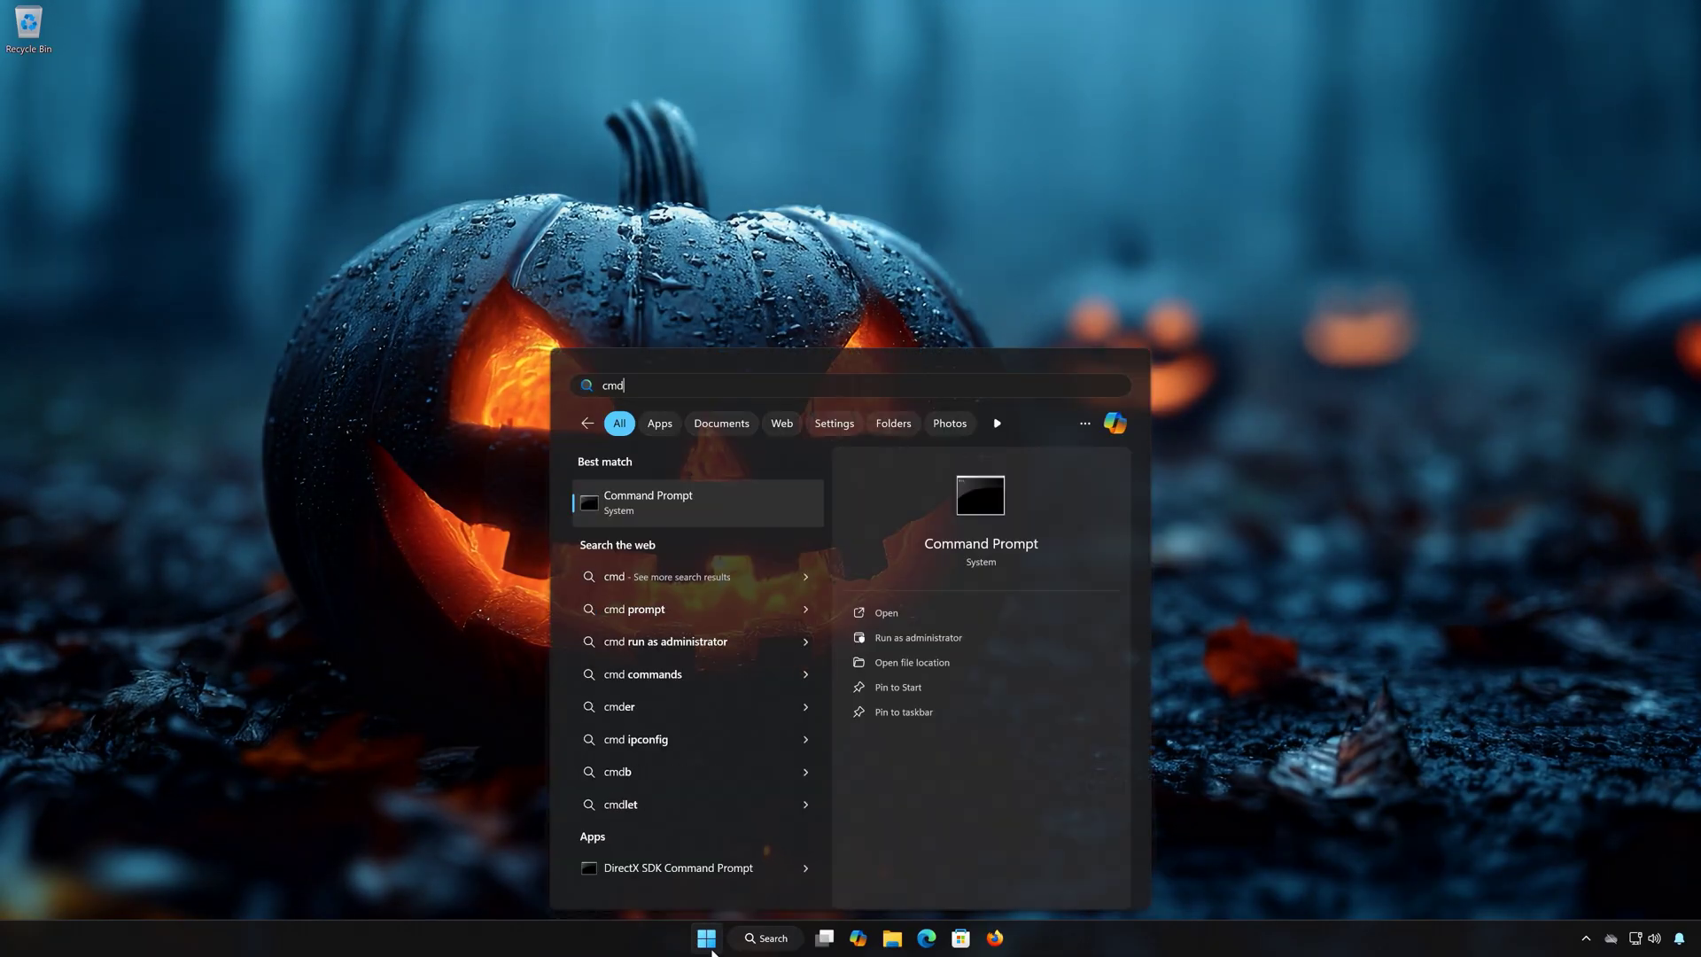
pyautogui.rightClick(689, 512)
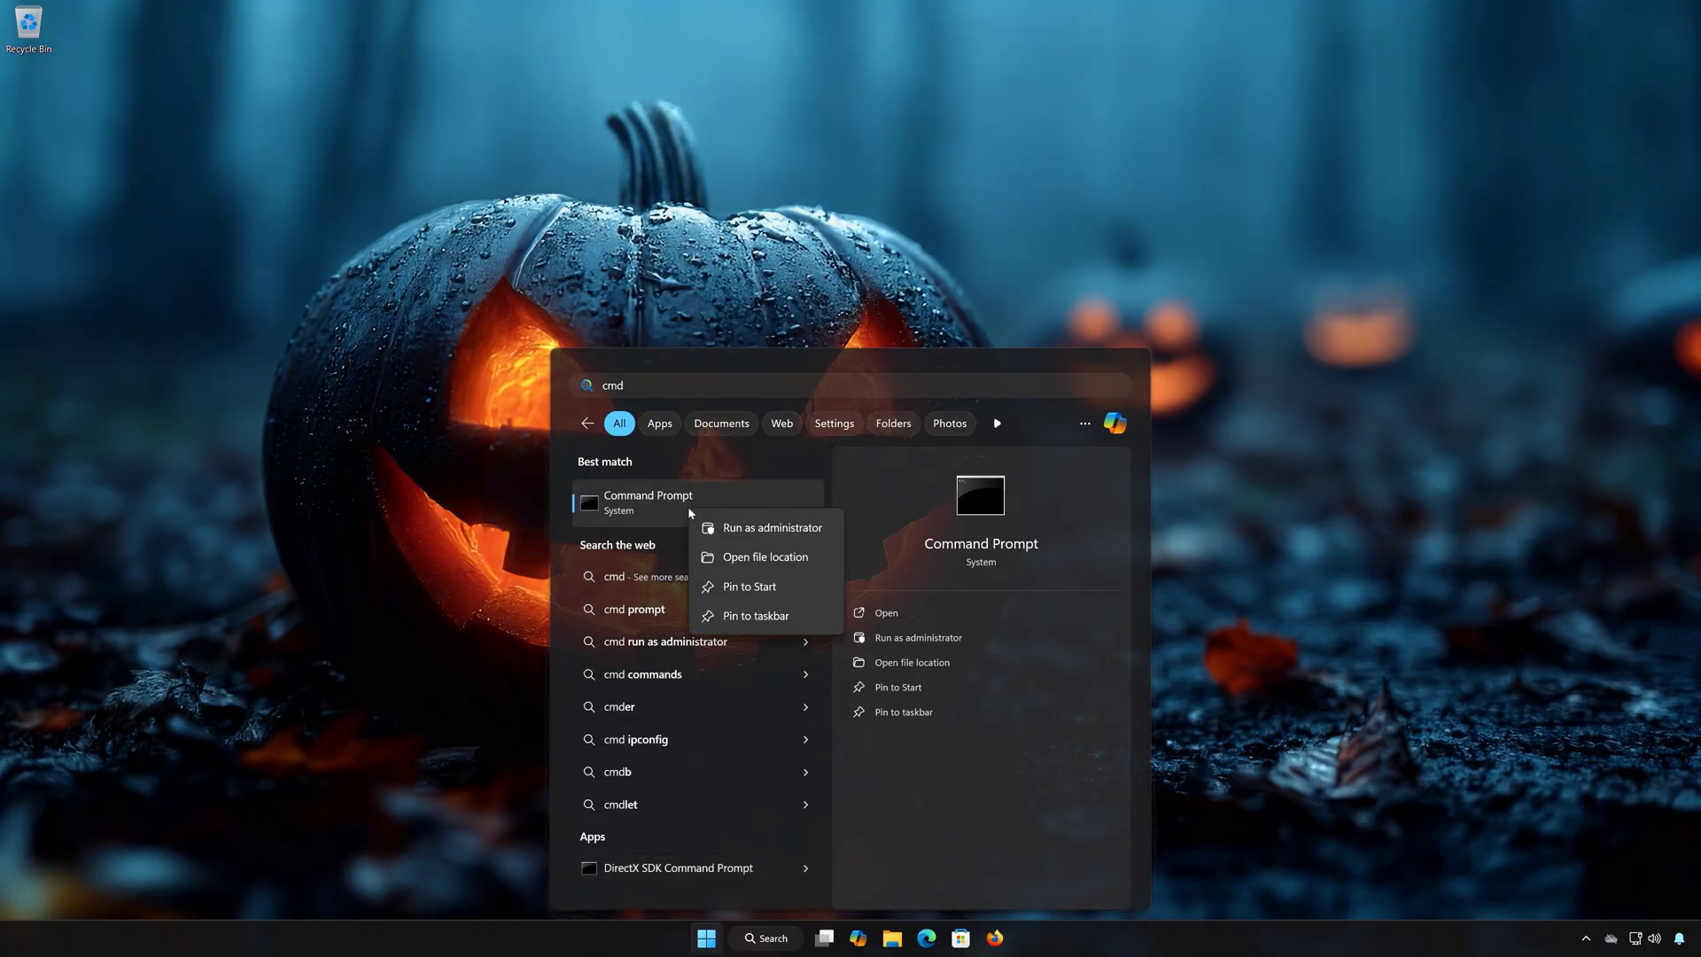
pyautogui.click(773, 528)
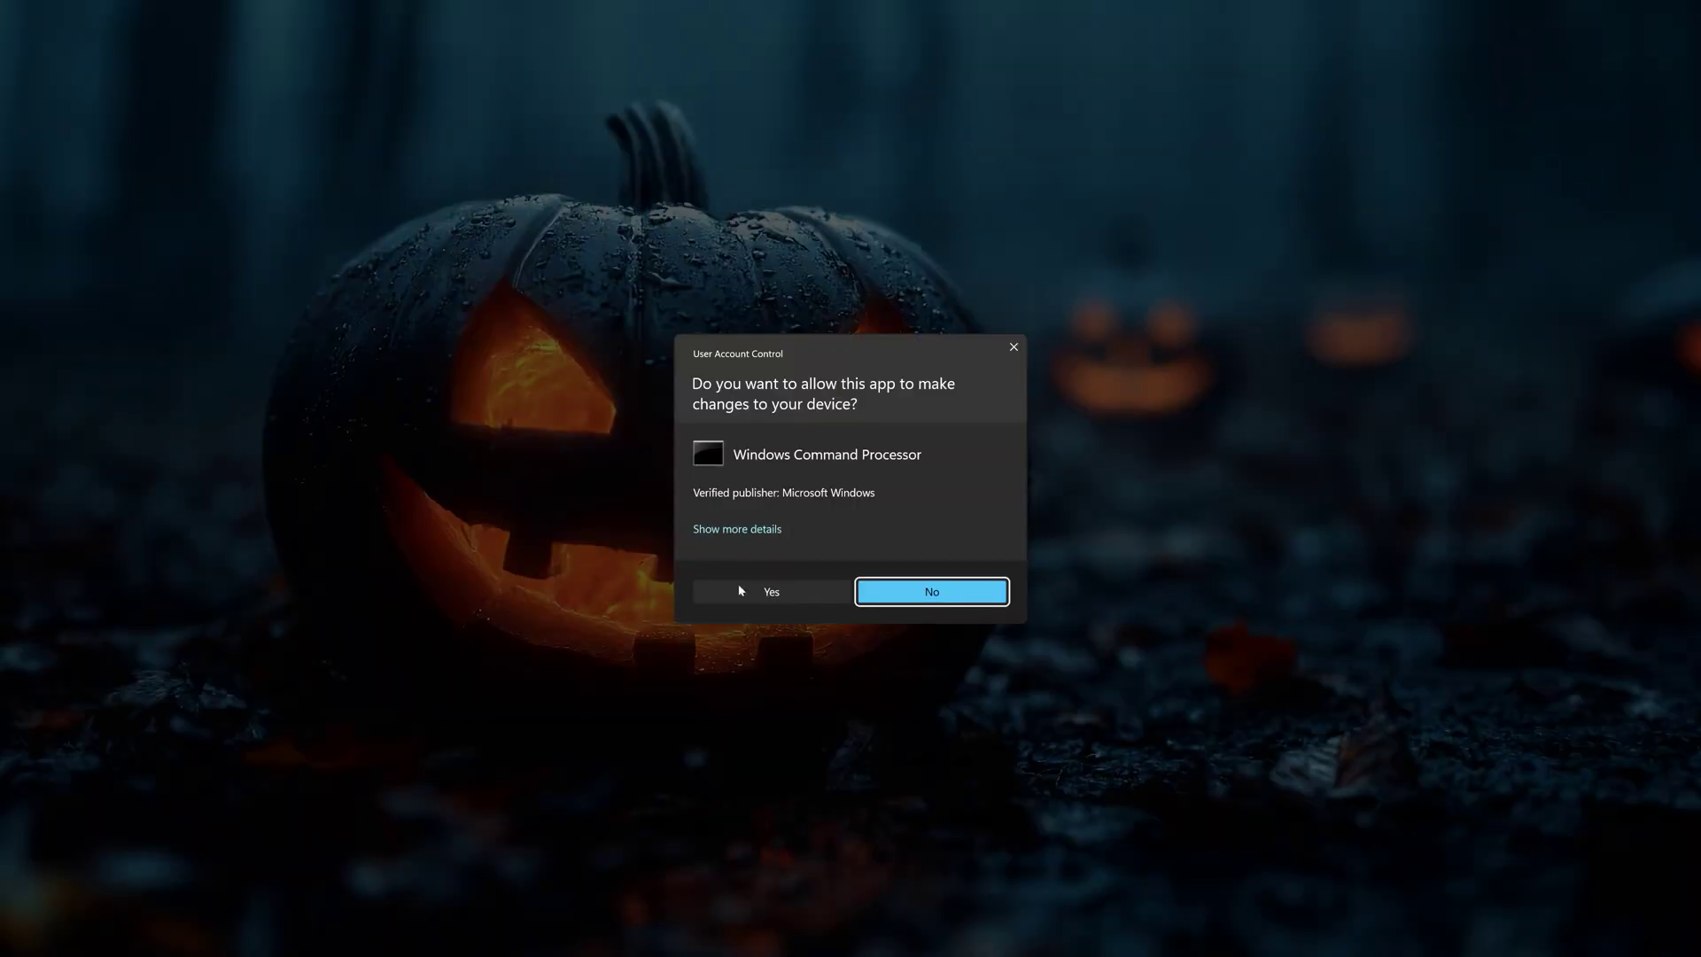
pyautogui.click(760, 599)
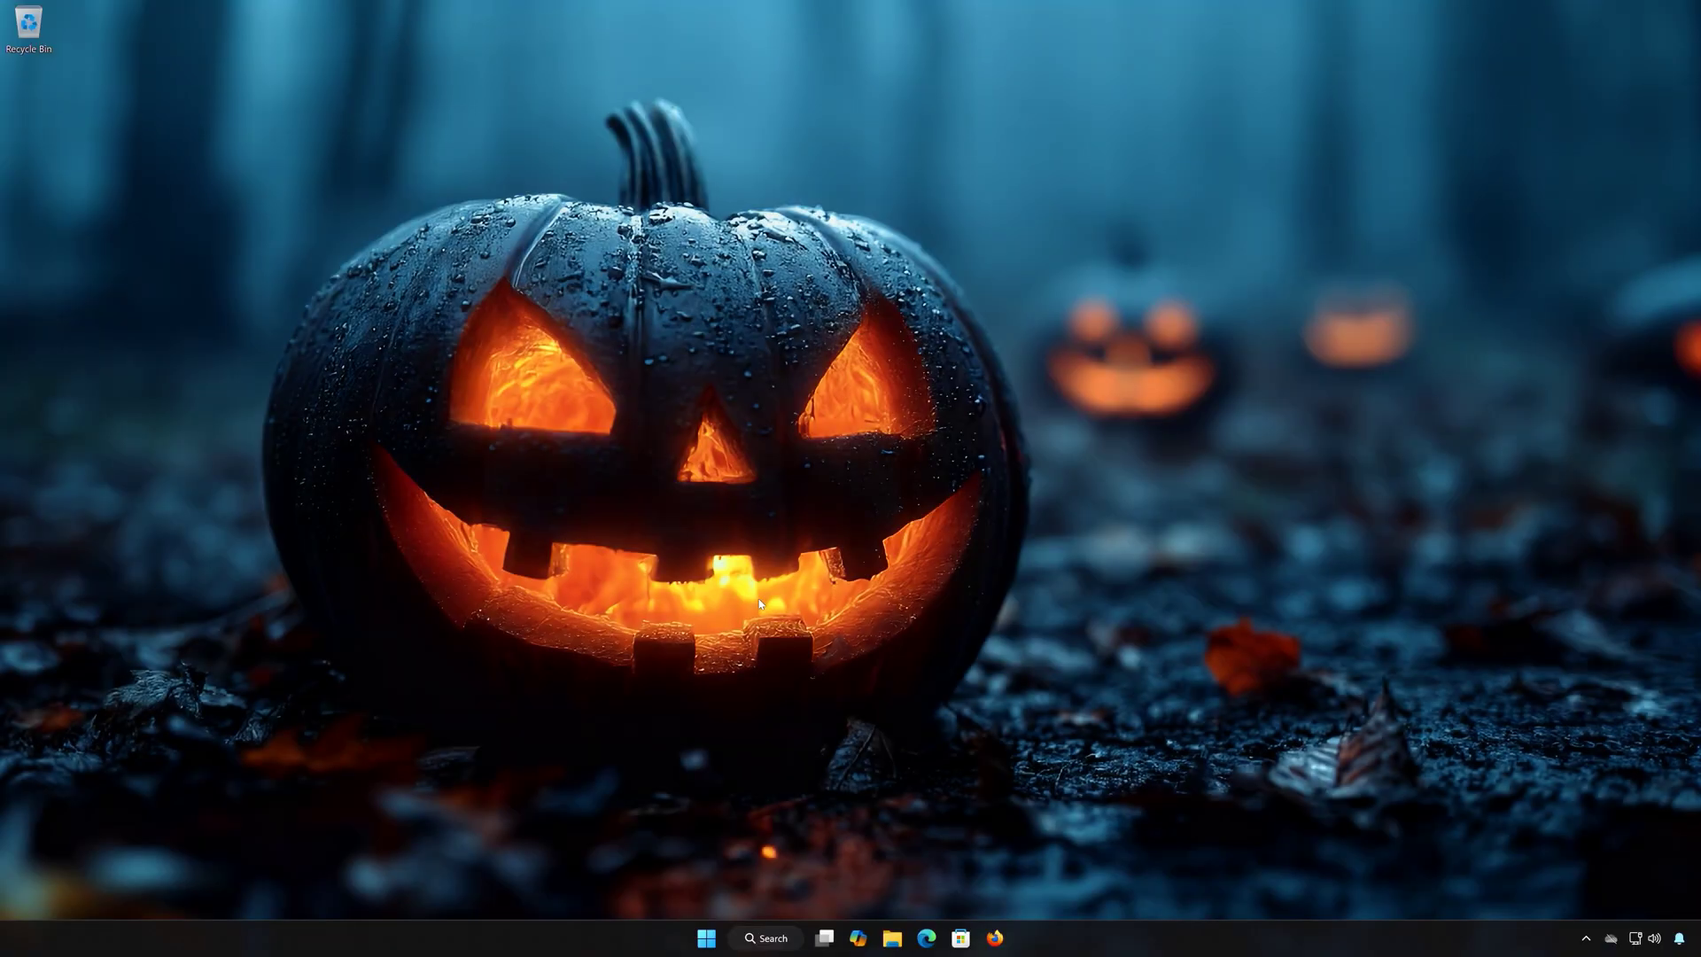
pyautogui.moveTo(589, 99); pyautogui.dragTo(912, 218)
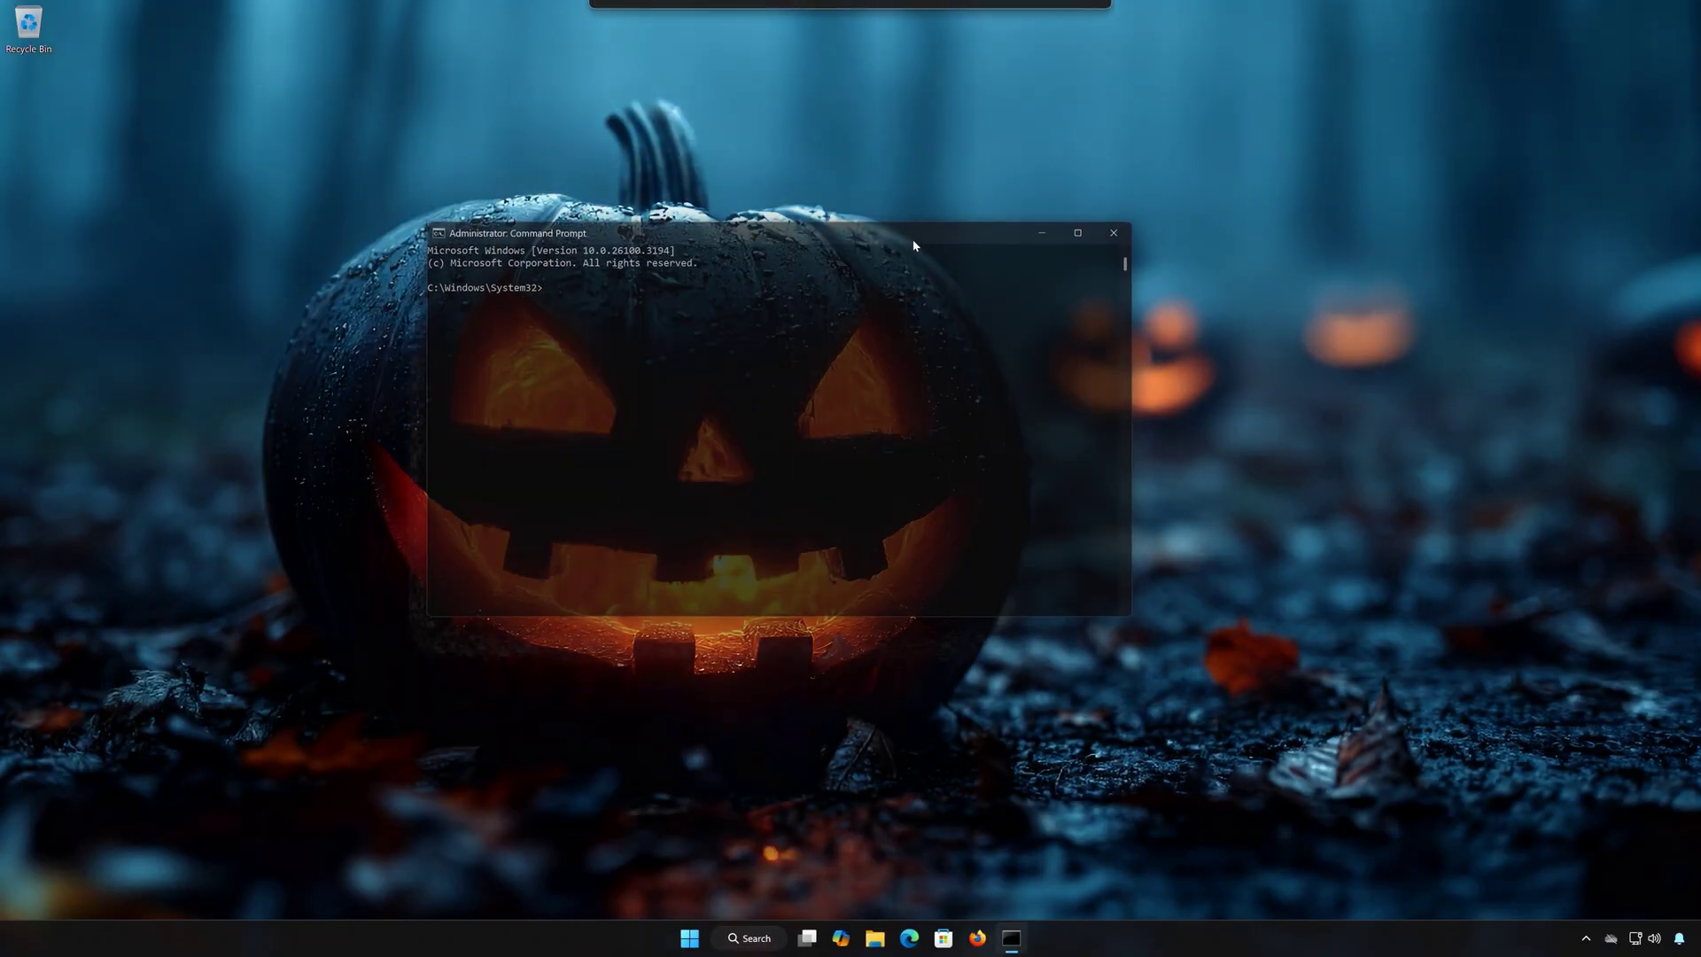
# Step: Run DISM /Online /Cleanup-Image /RestoreHealth to repair the Windows image, and close Command Prompt once the operation finishes
pyautogui.write('DISM')
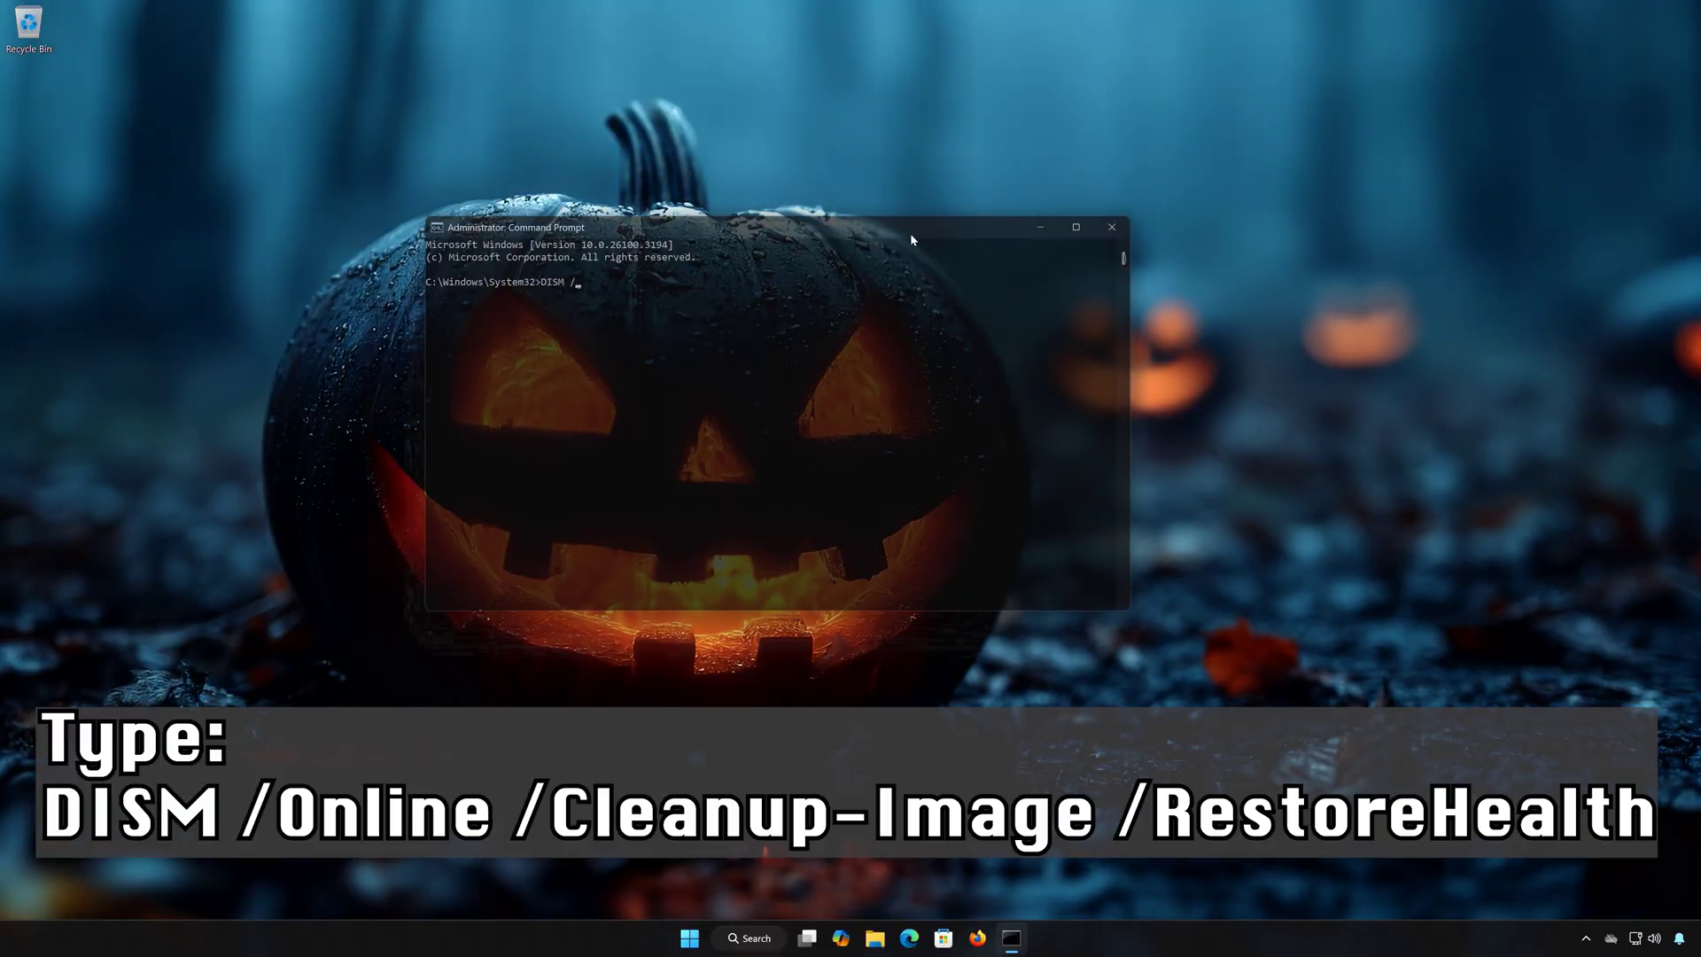
pyautogui.write(' /Online /C')
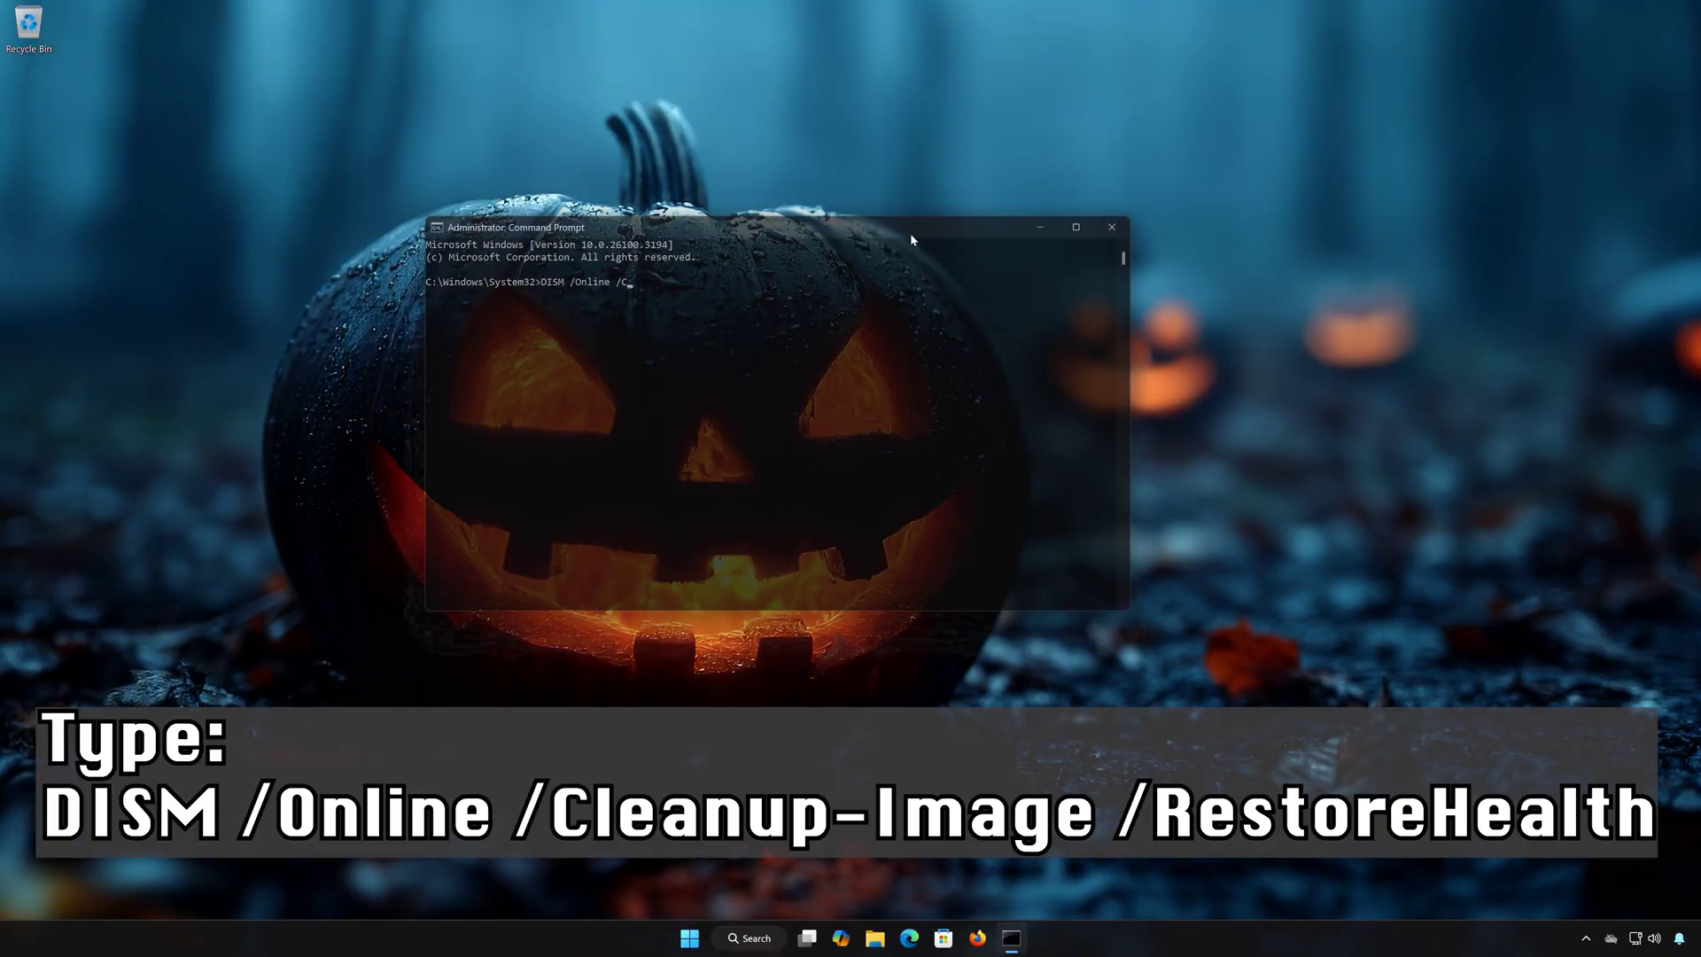
pyautogui.write('leanup-Image')
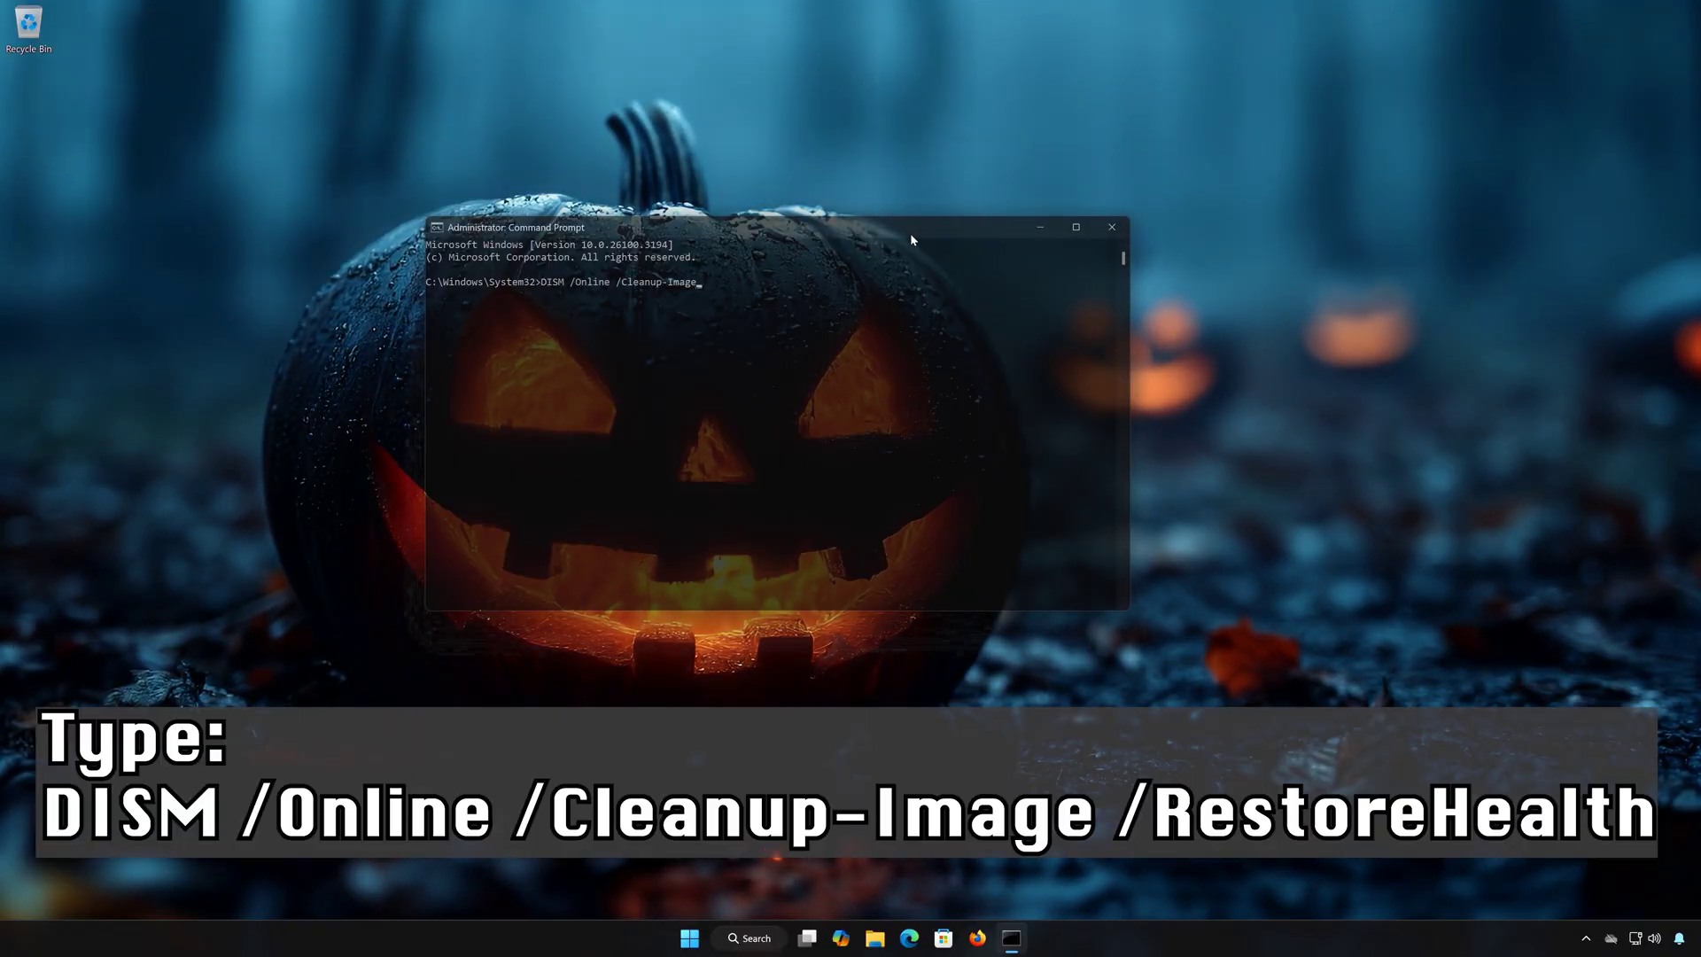
pyautogui.write(' /')
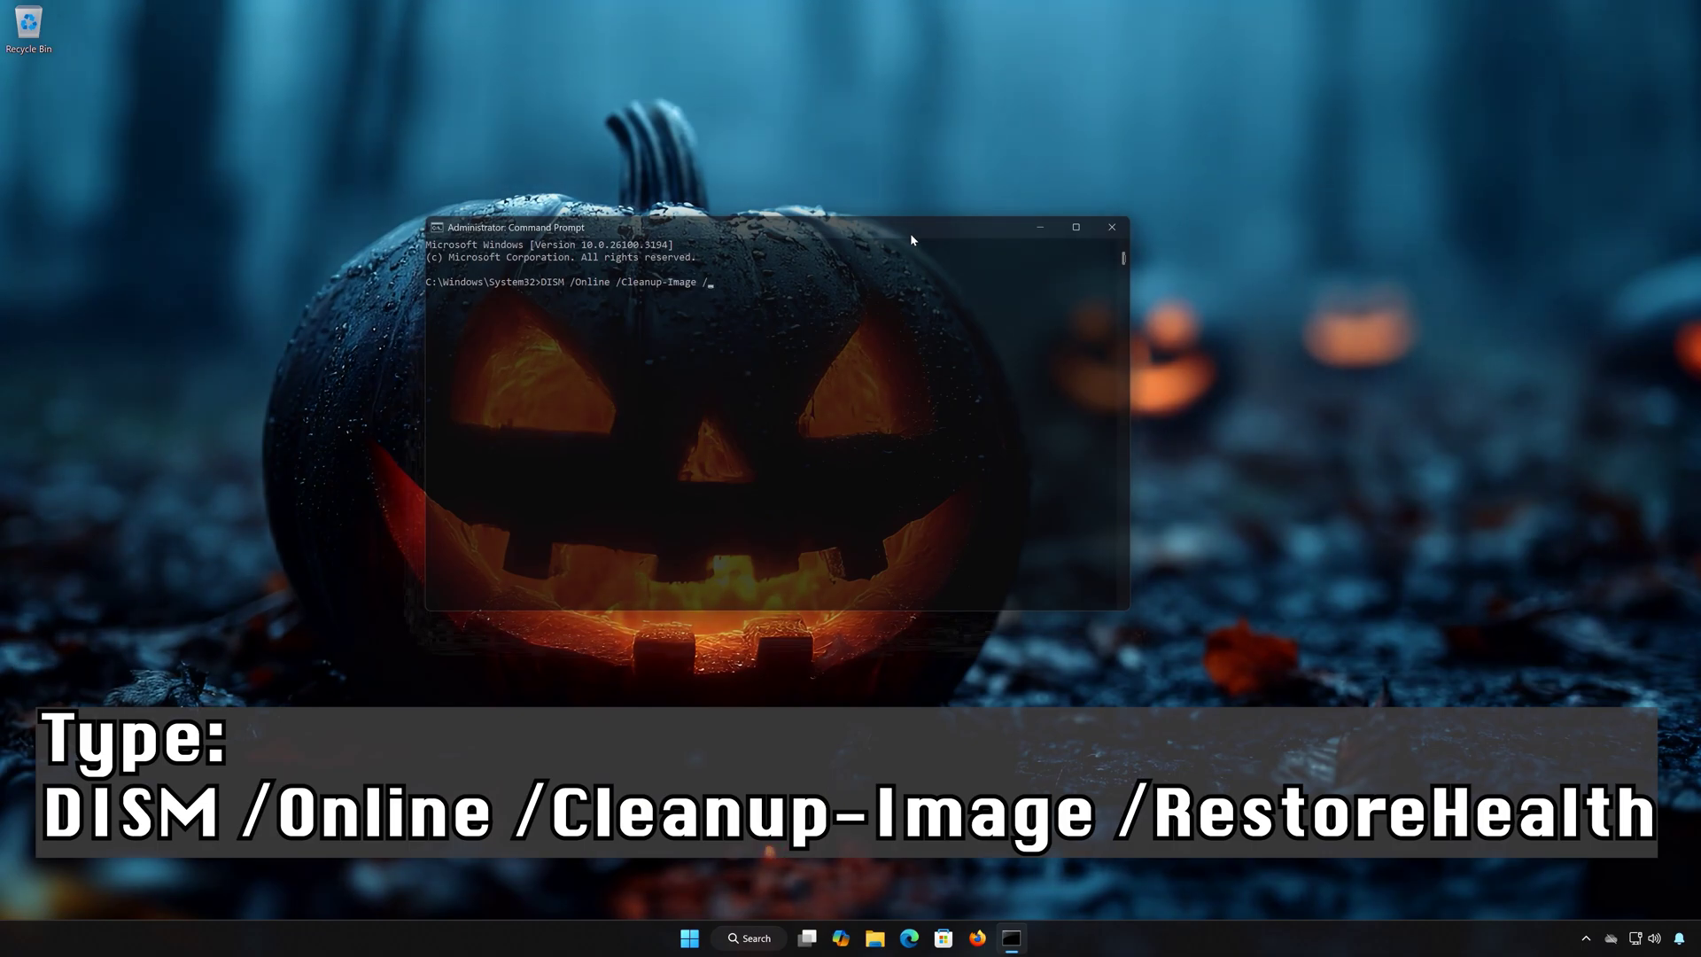
pyautogui.write('RestoreHealth')
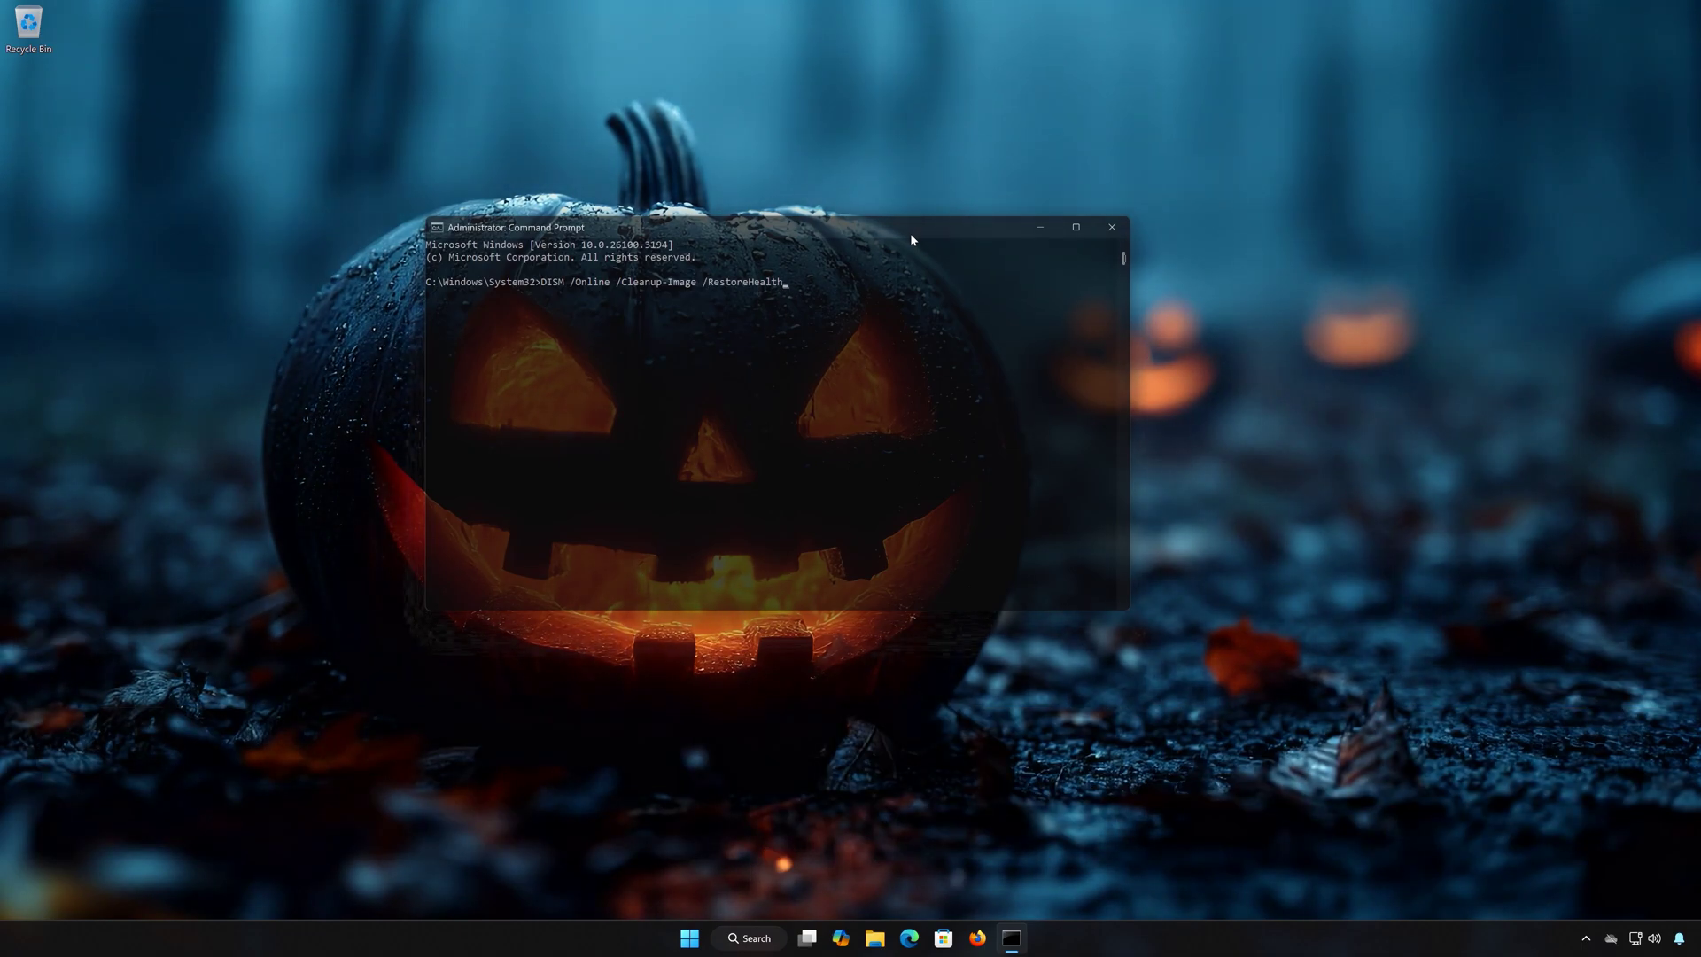
pyautogui.press('Return')
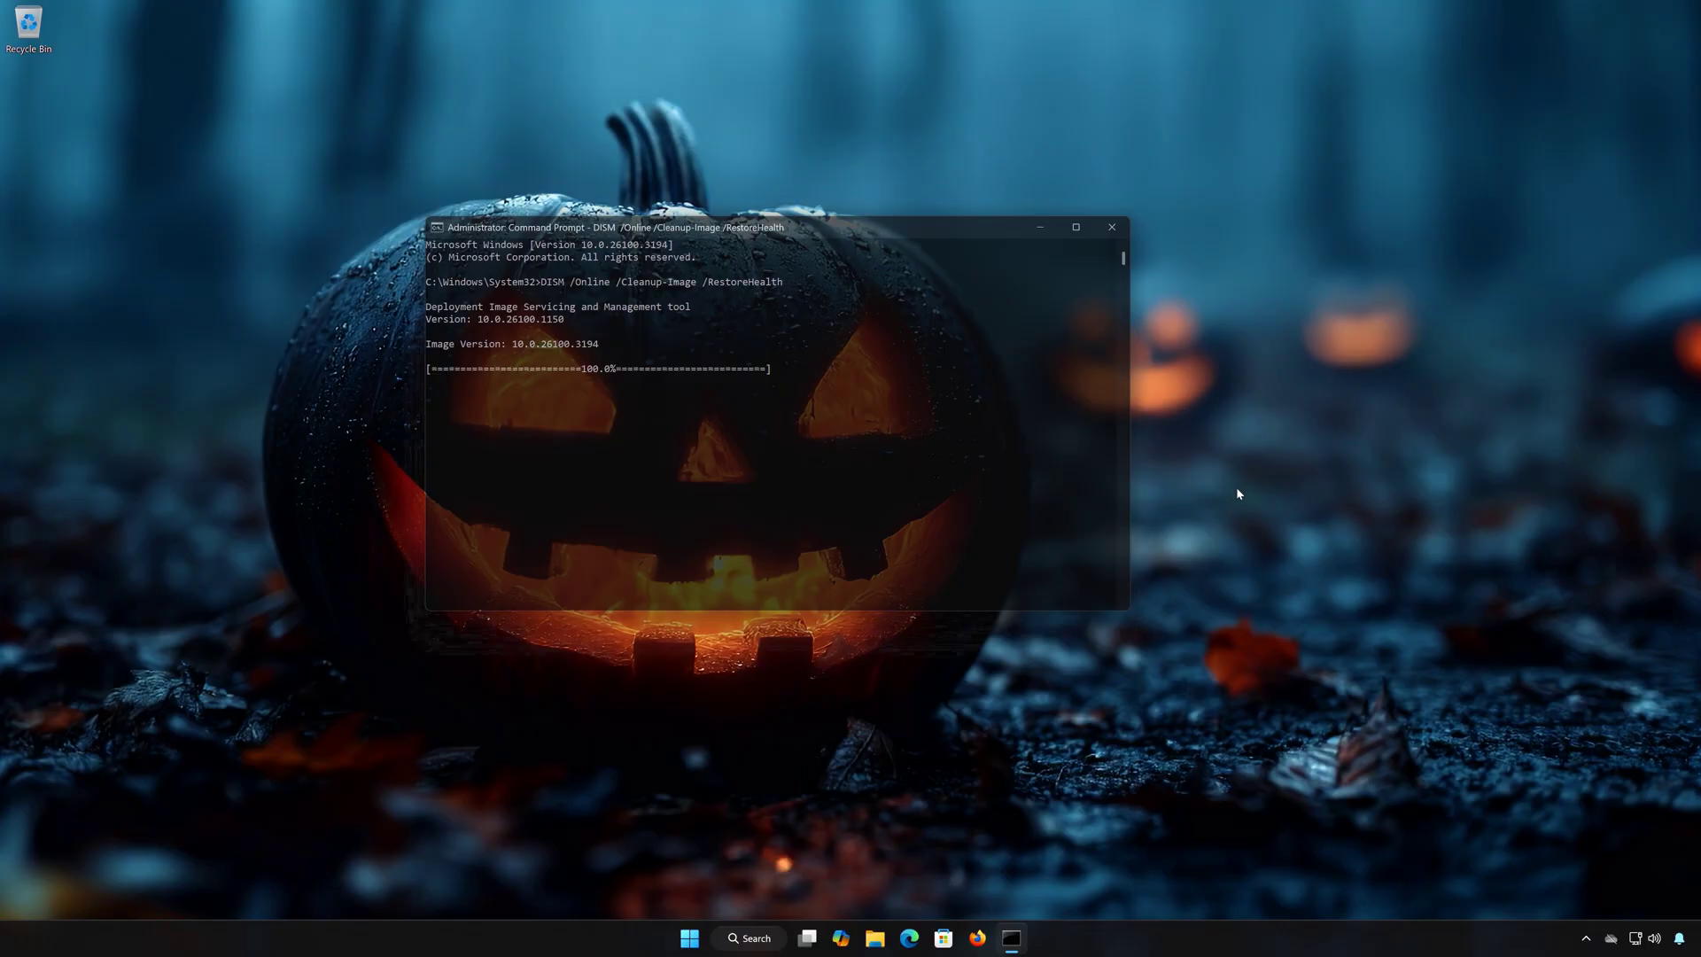
pyautogui.click(1108, 230)
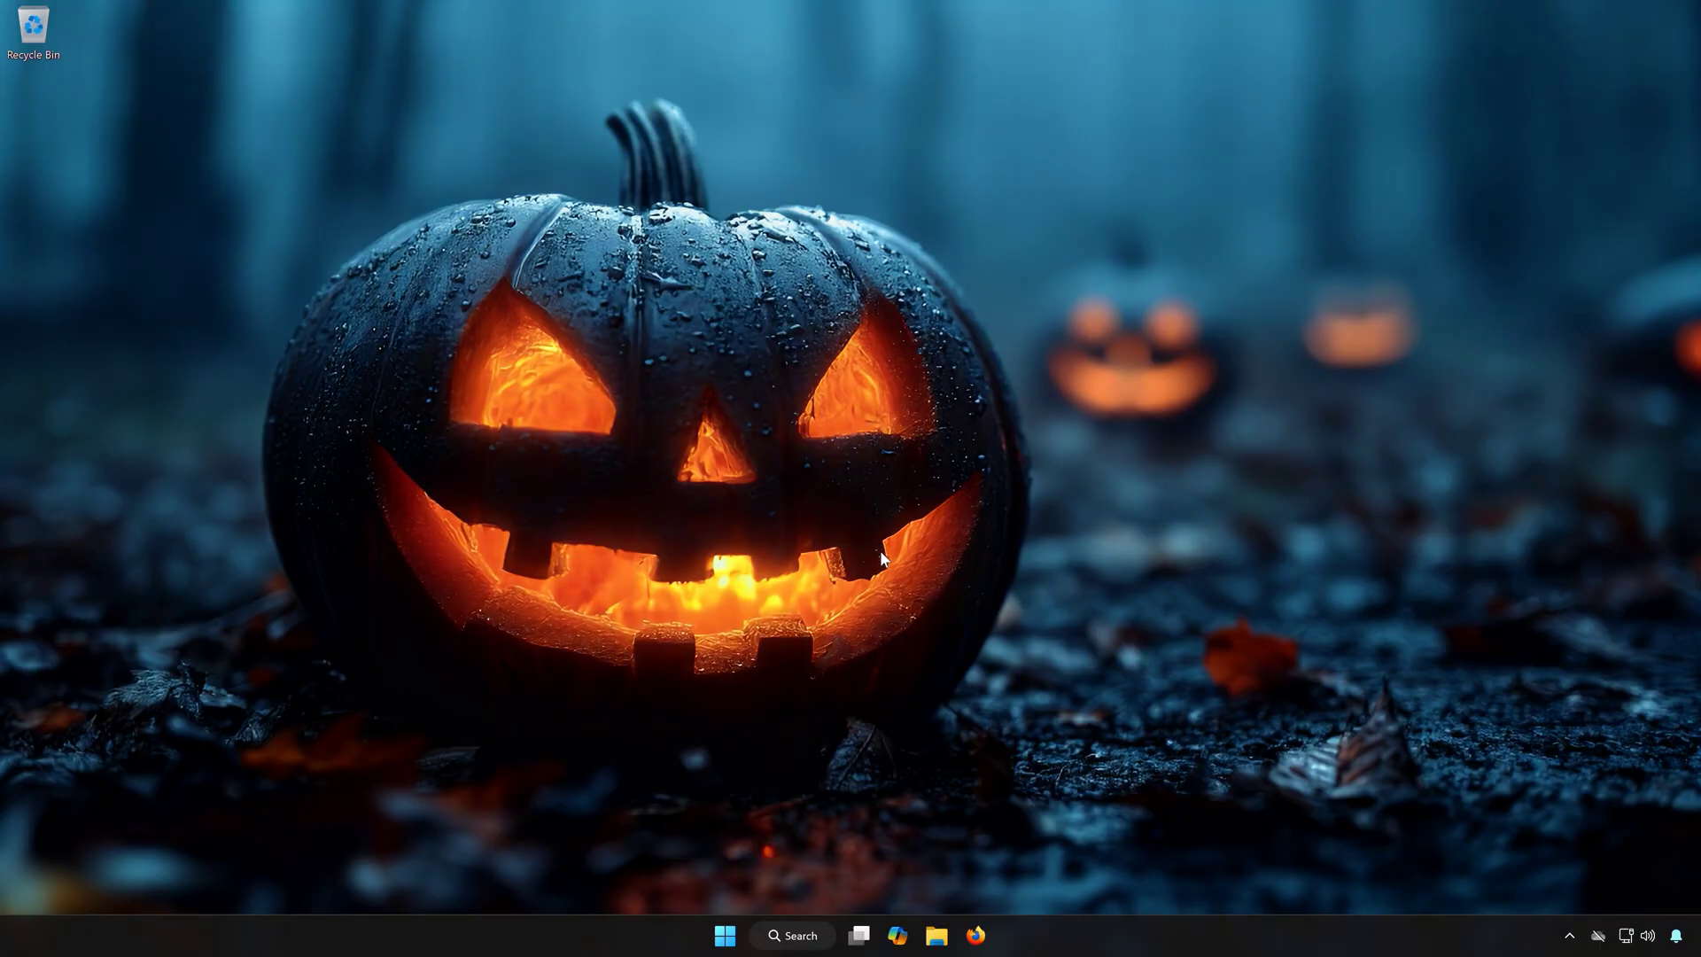
# Step: Open File Explorer and go to the SoftwareDistribution folder inside C:\Windows
pyautogui.click(937, 938)
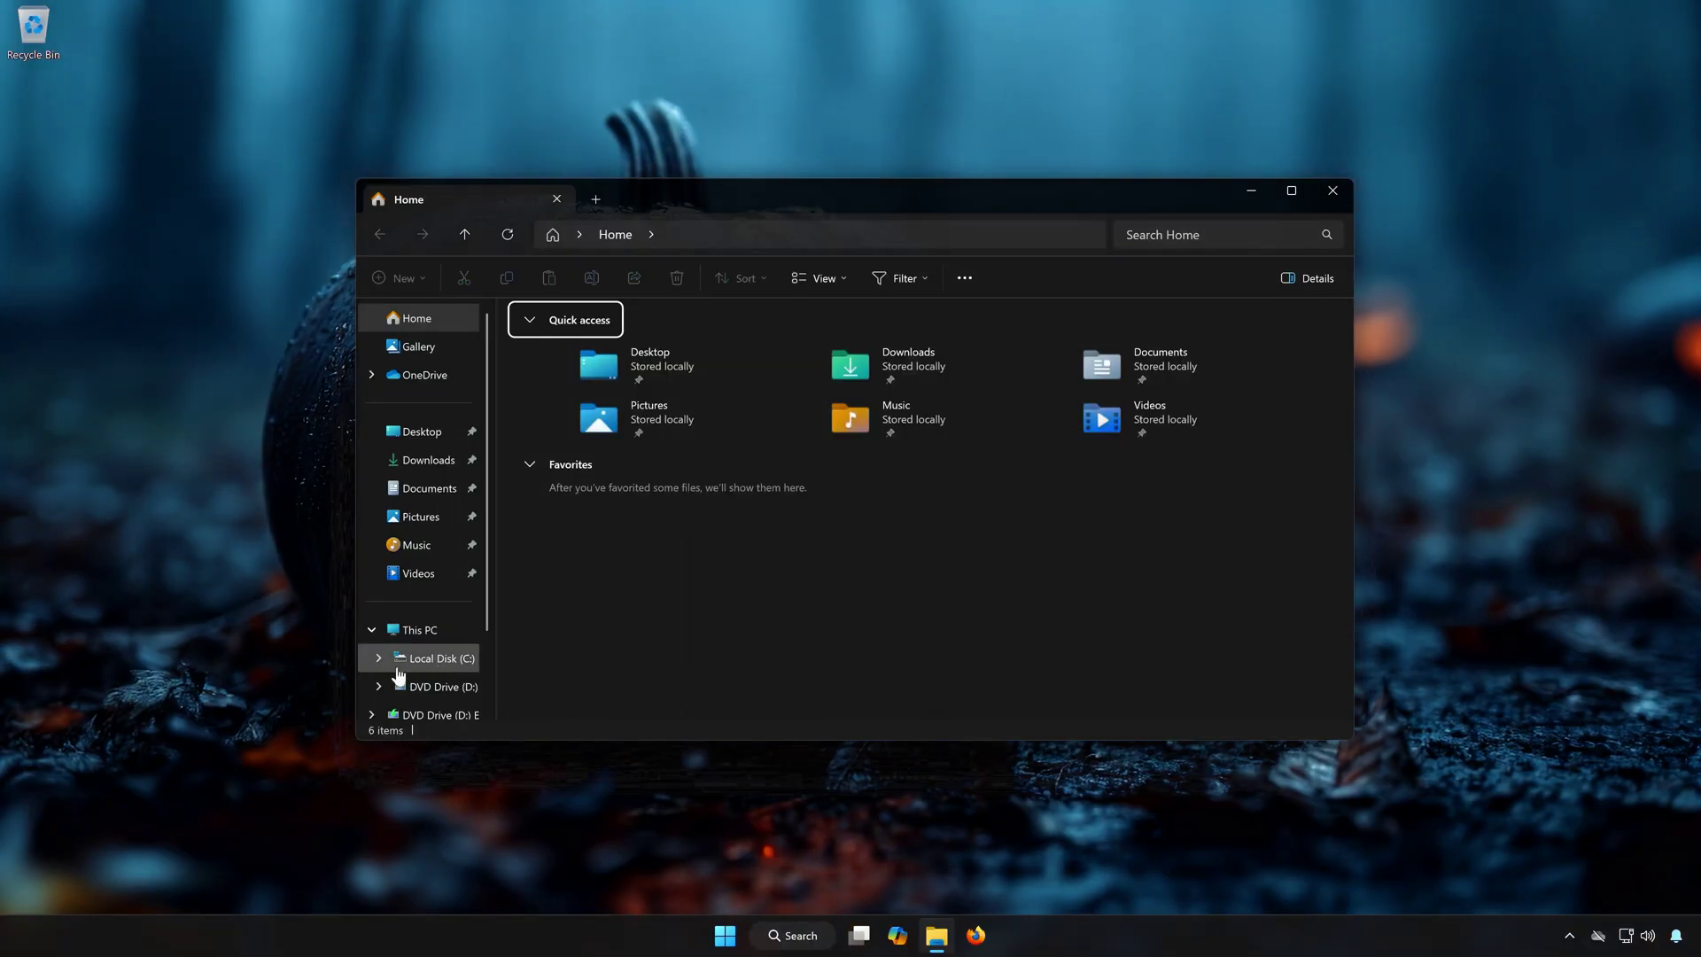
pyautogui.click(435, 663)
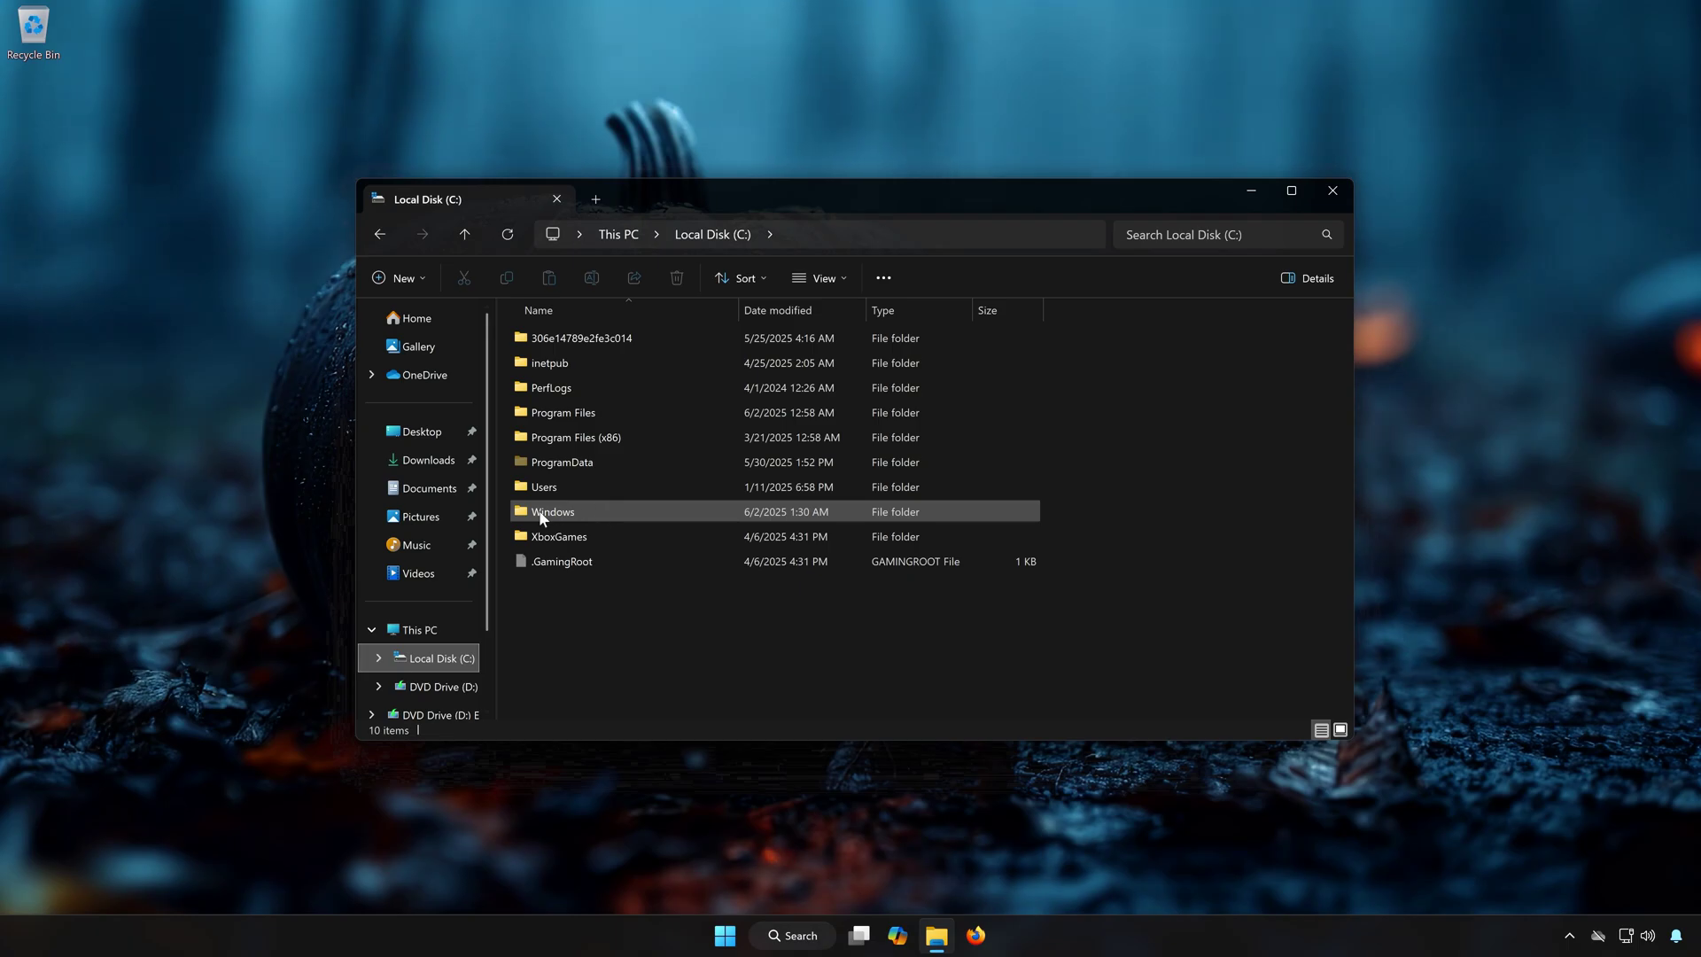
pyautogui.click(586, 514)
pyautogui.doubleClick(587, 512)
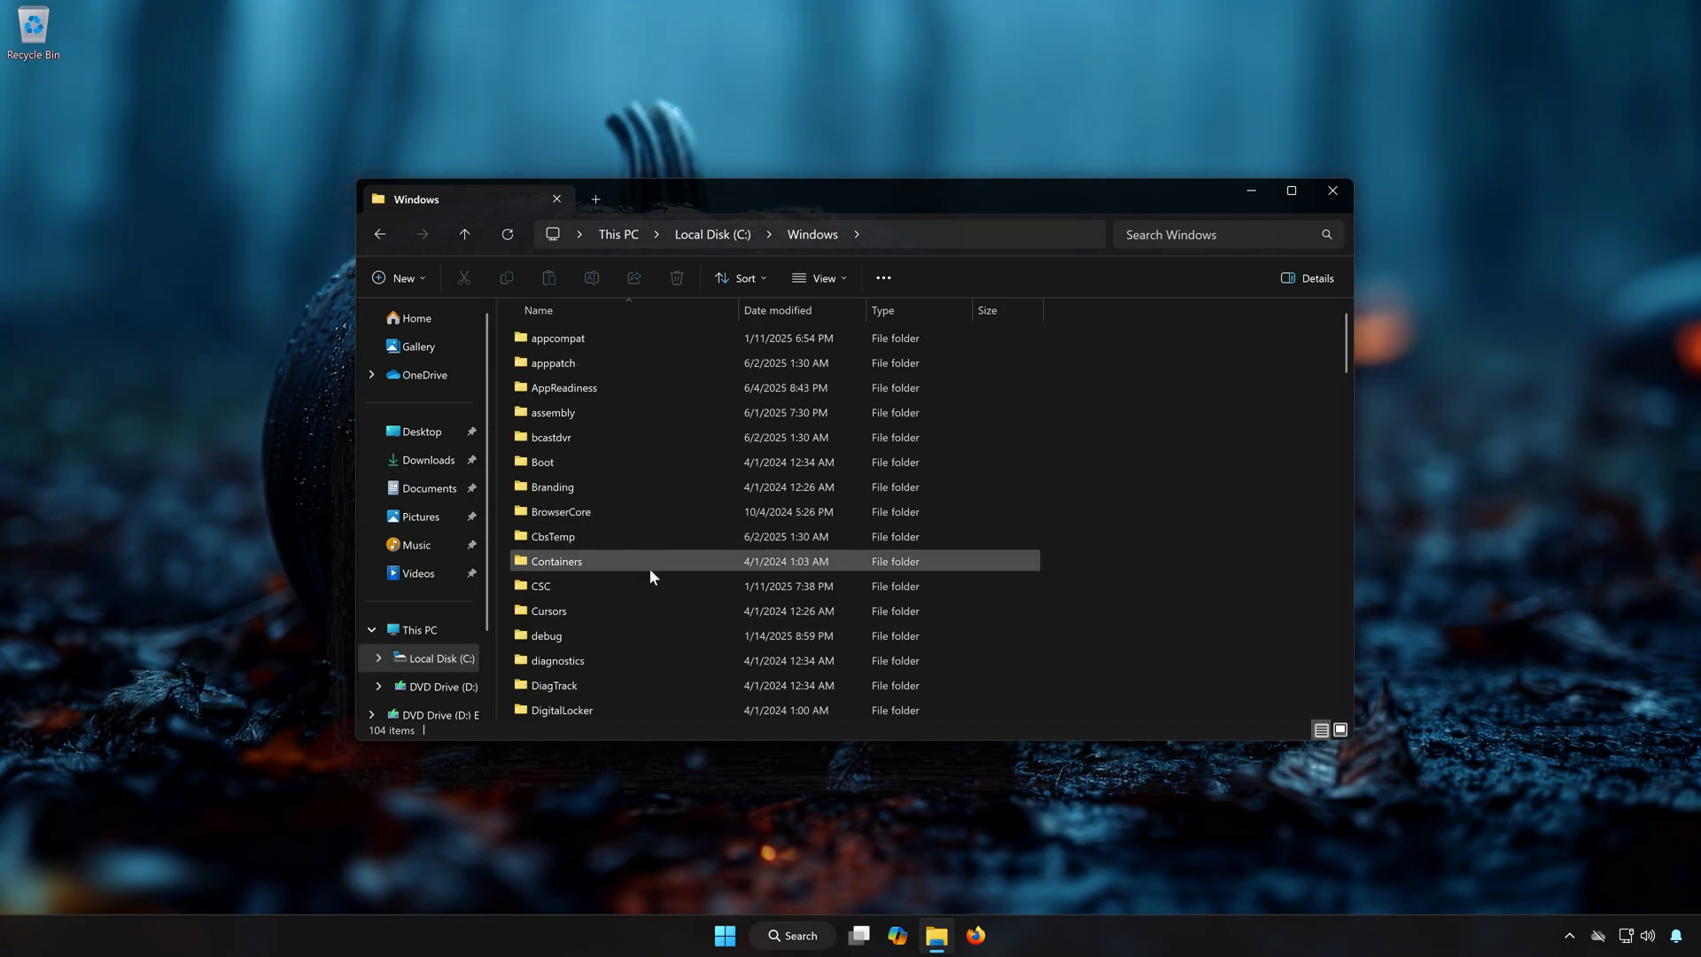
pyautogui.scroll(-7, 650, 572)
pyautogui.scroll(-10, 651, 576)
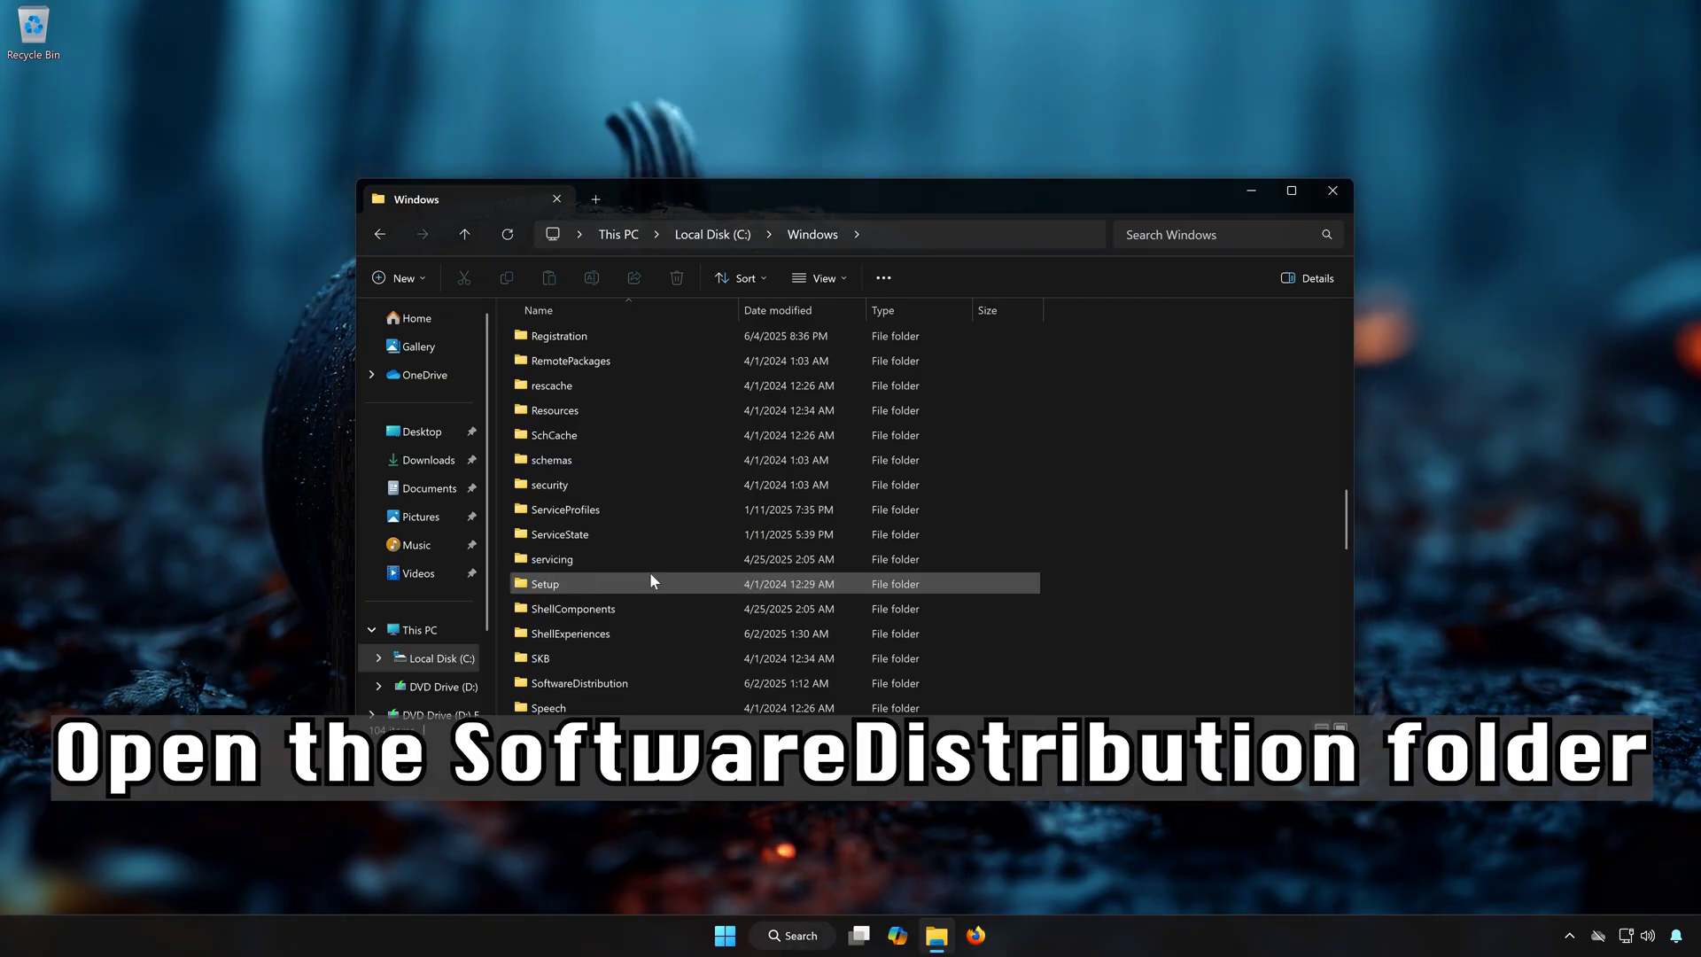
pyautogui.scroll(-2, 651, 576)
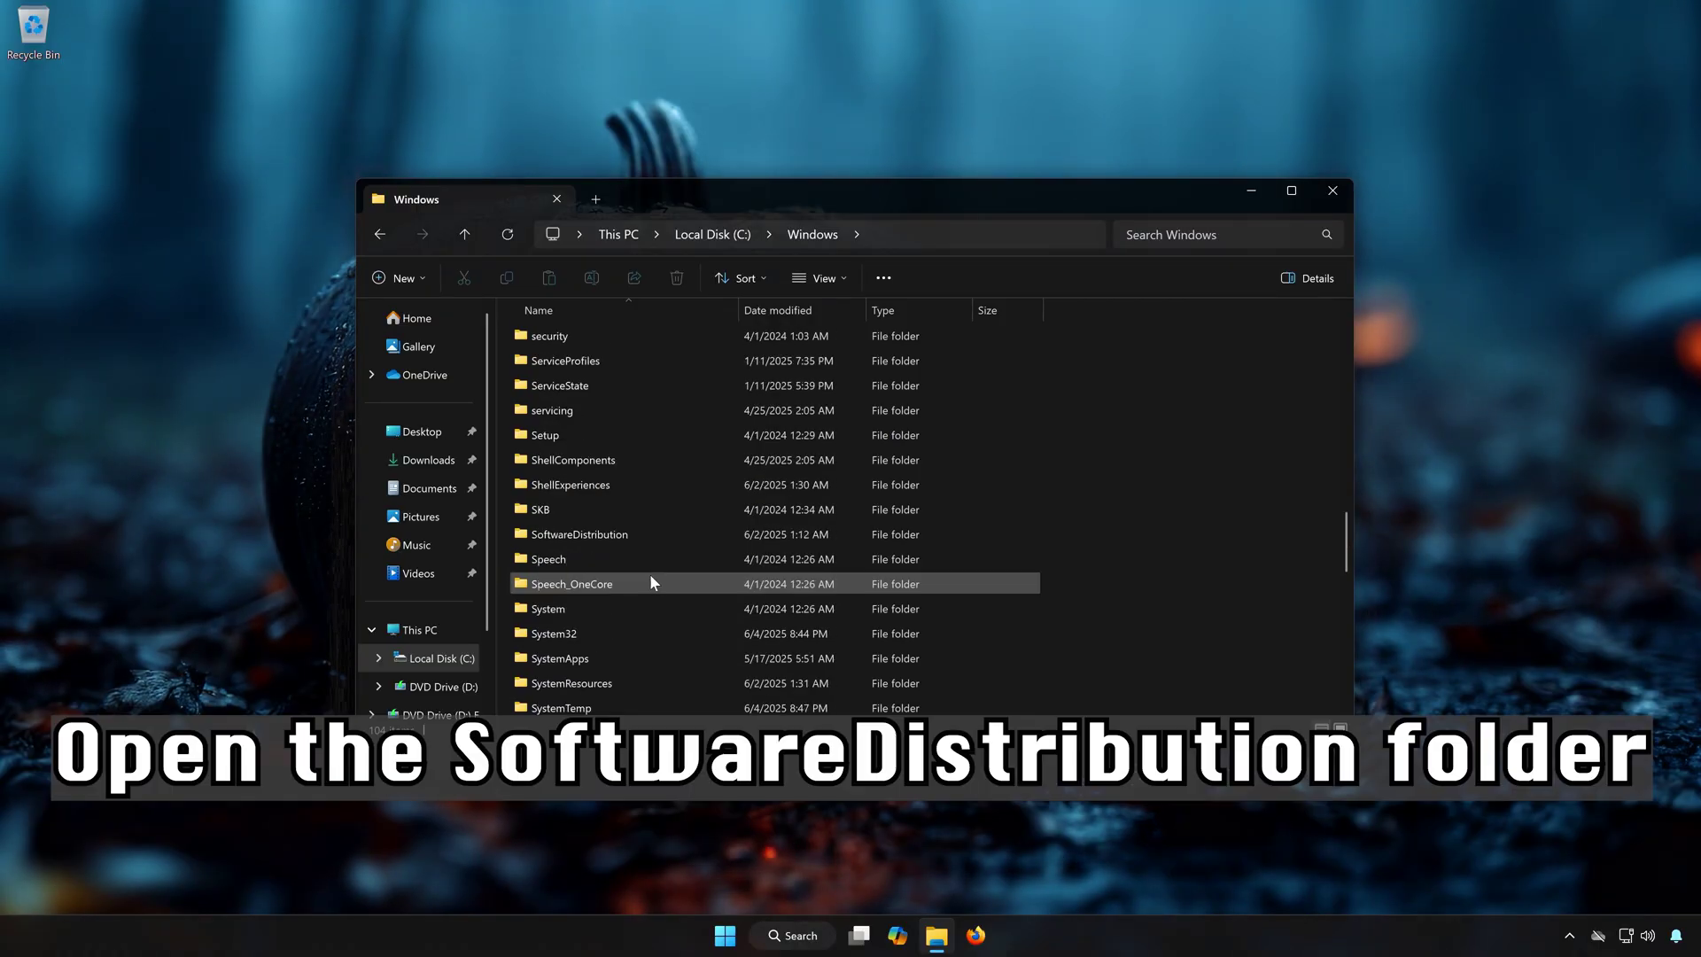
pyautogui.doubleClick(598, 536)
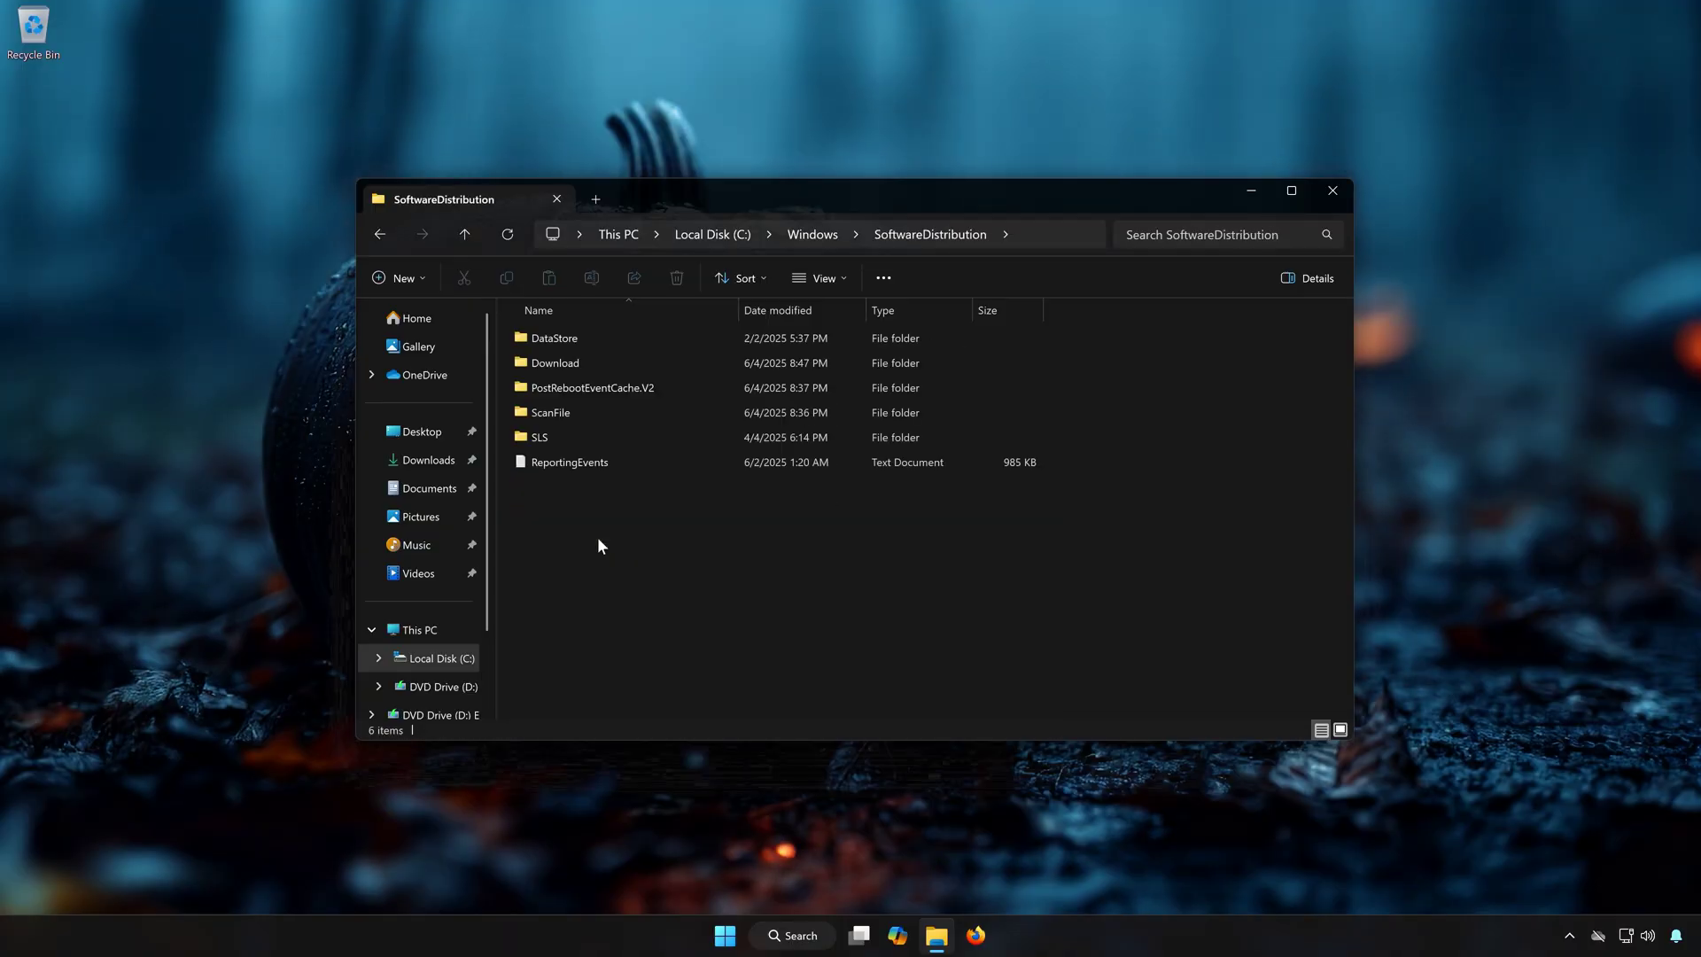
# Step: Delete the Download folder from SoftwareDistribution with administrator permission, and close File Explorer when the deletion is done
pyautogui.click(580, 365)
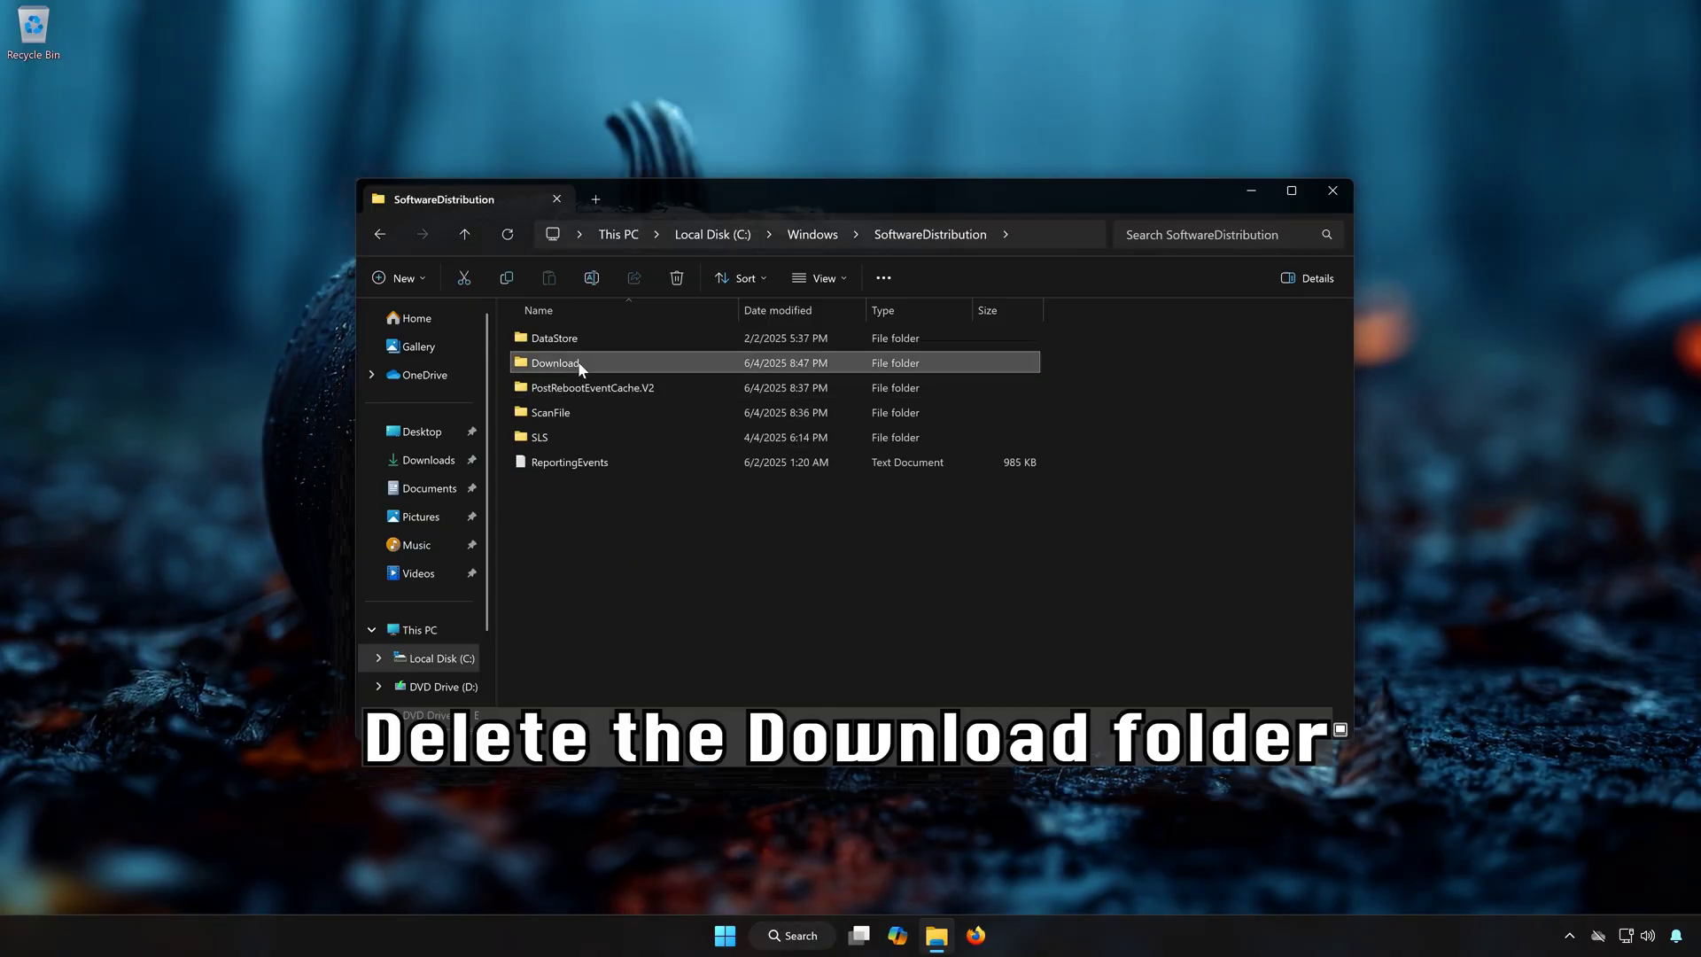
pyautogui.click(678, 275)
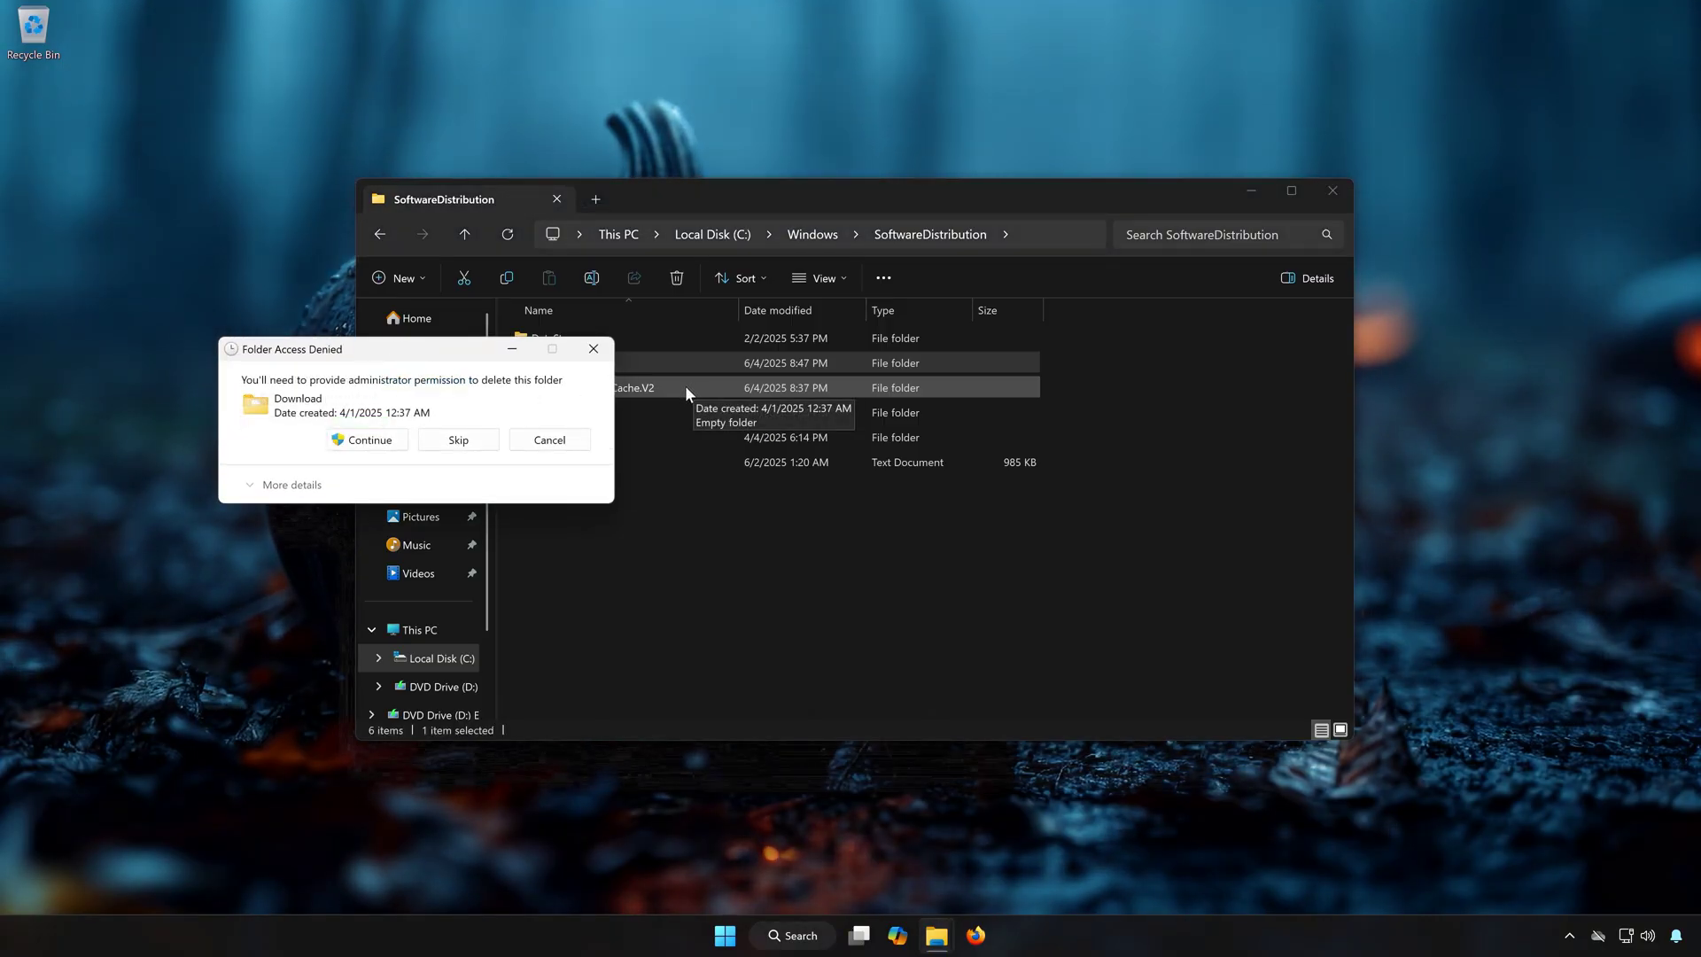
pyautogui.click(368, 440)
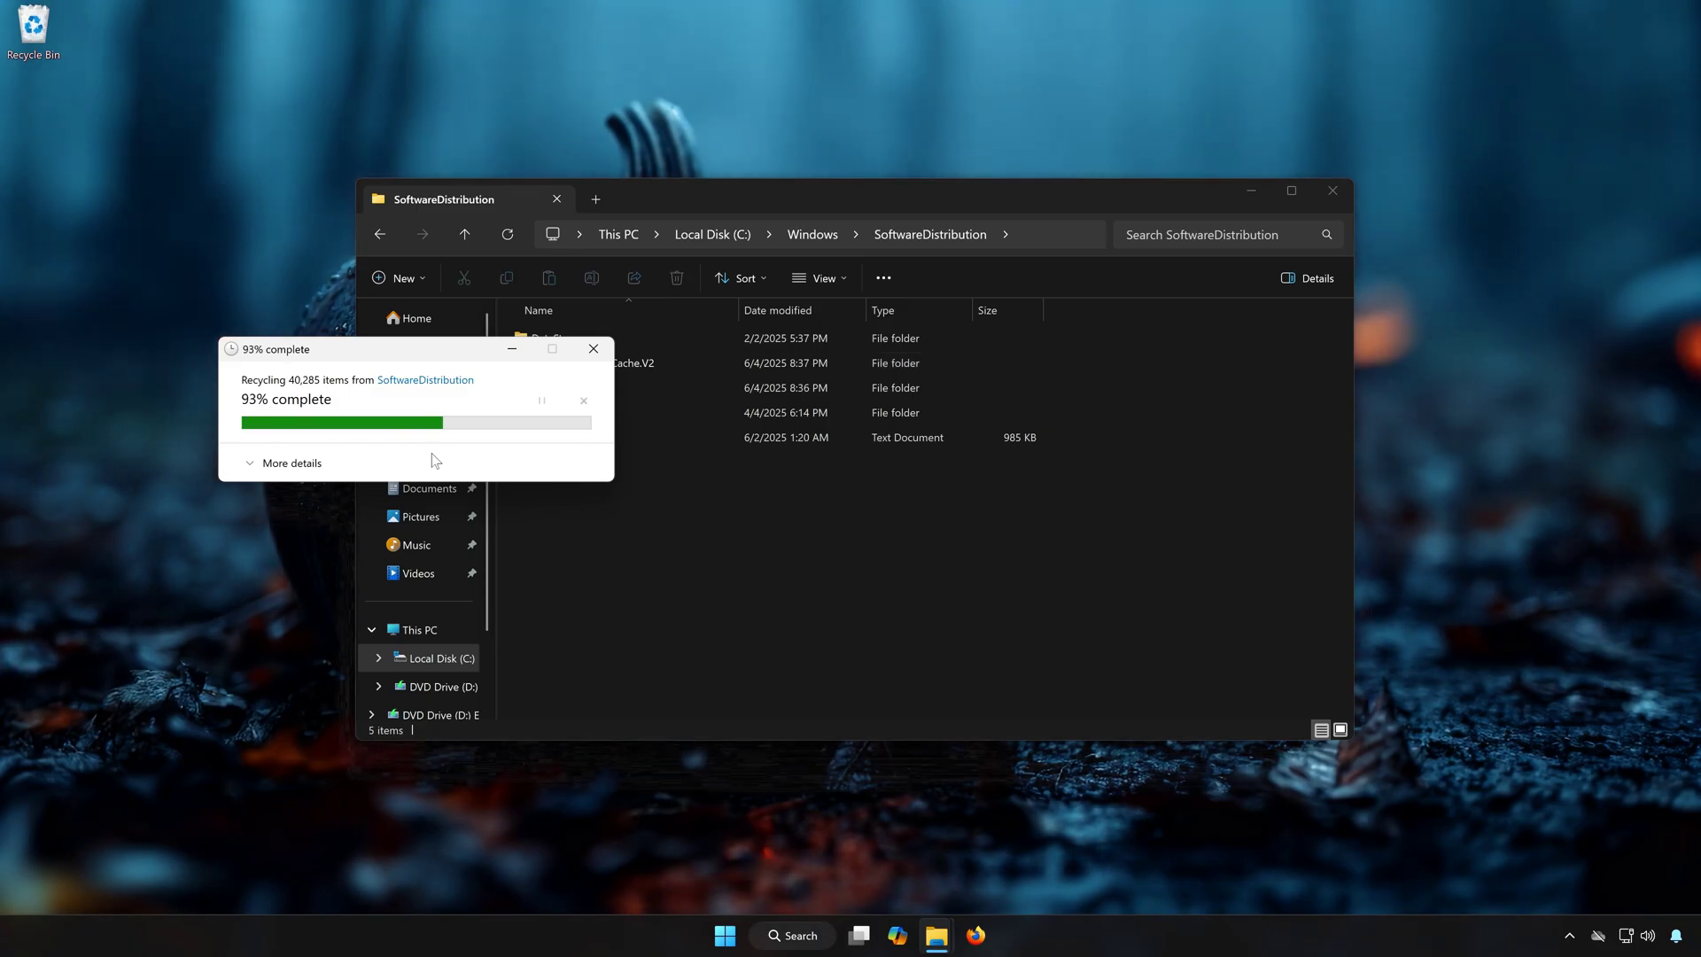
pyautogui.click(1332, 190)
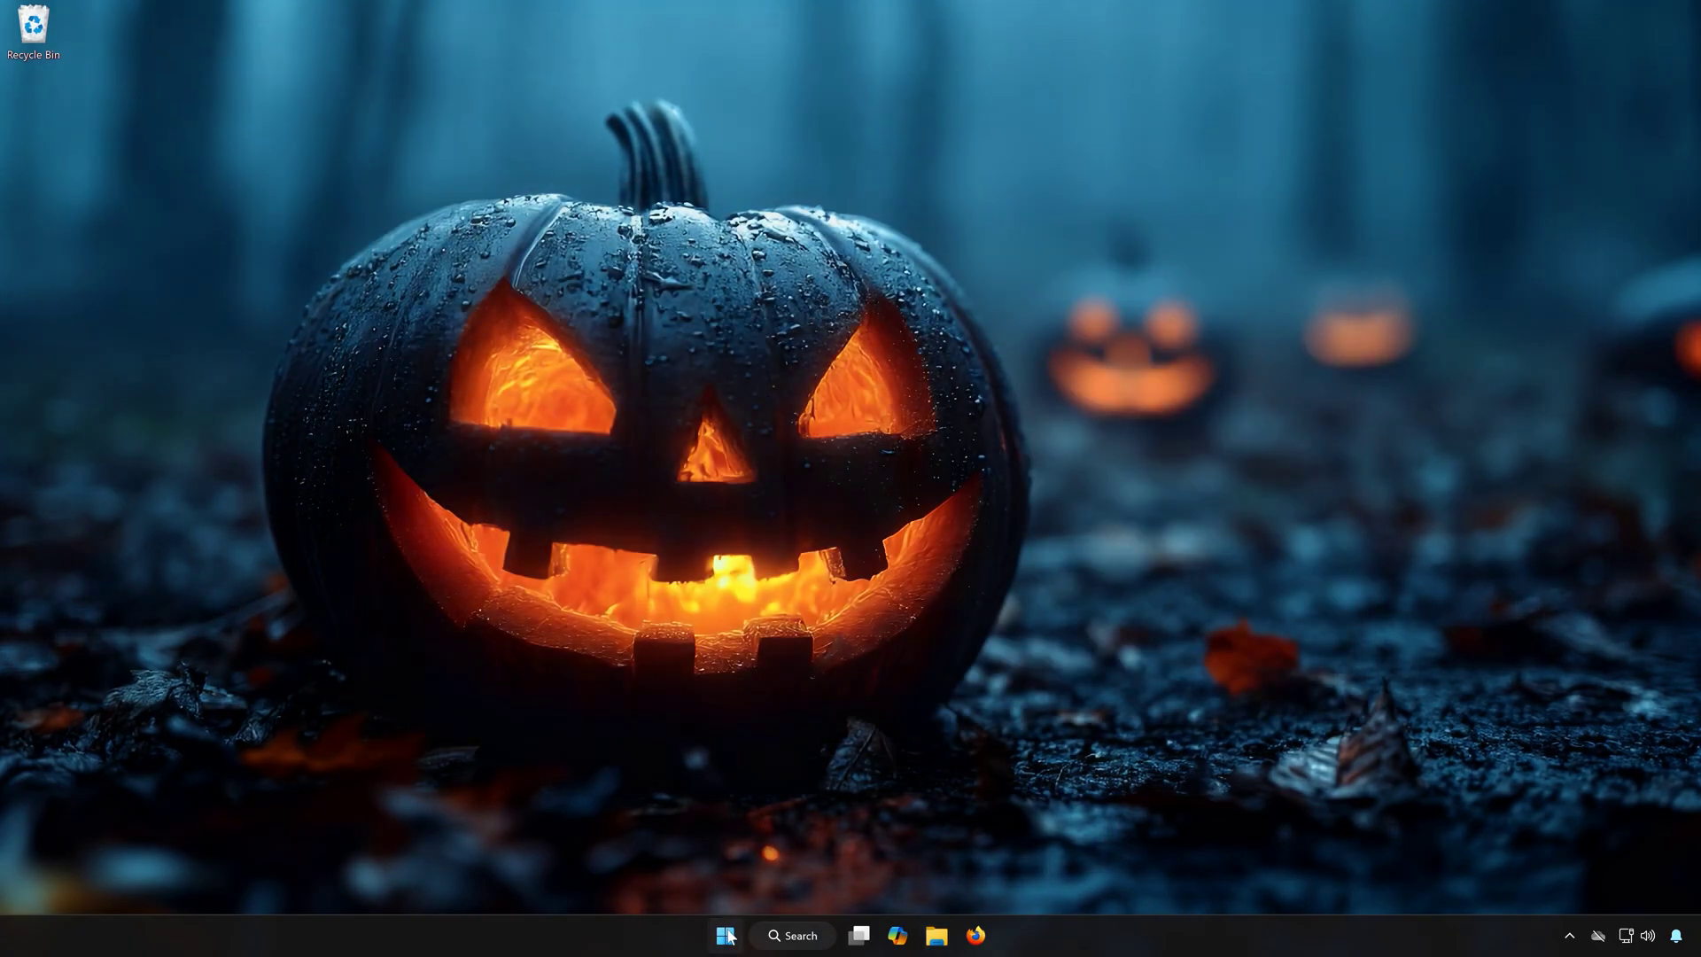
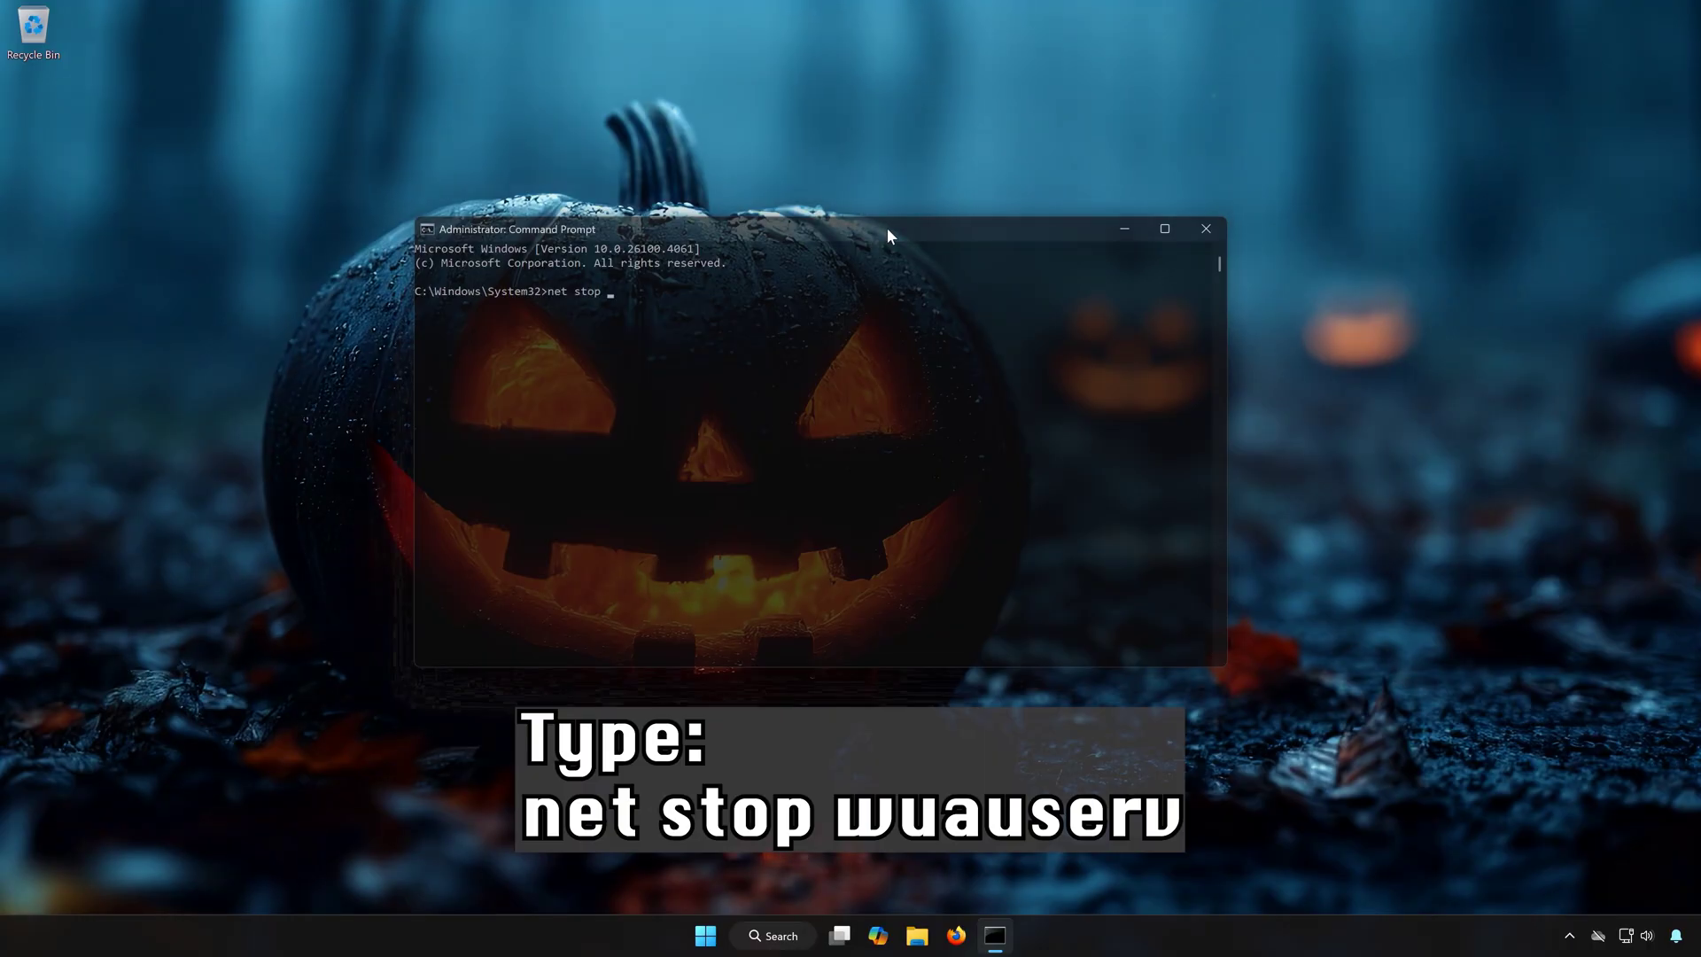
# Step: Stop the Windows Update and Background Intelligent Transfer services with net stop wuauserv and net stop bits
pyautogui.write('uau')
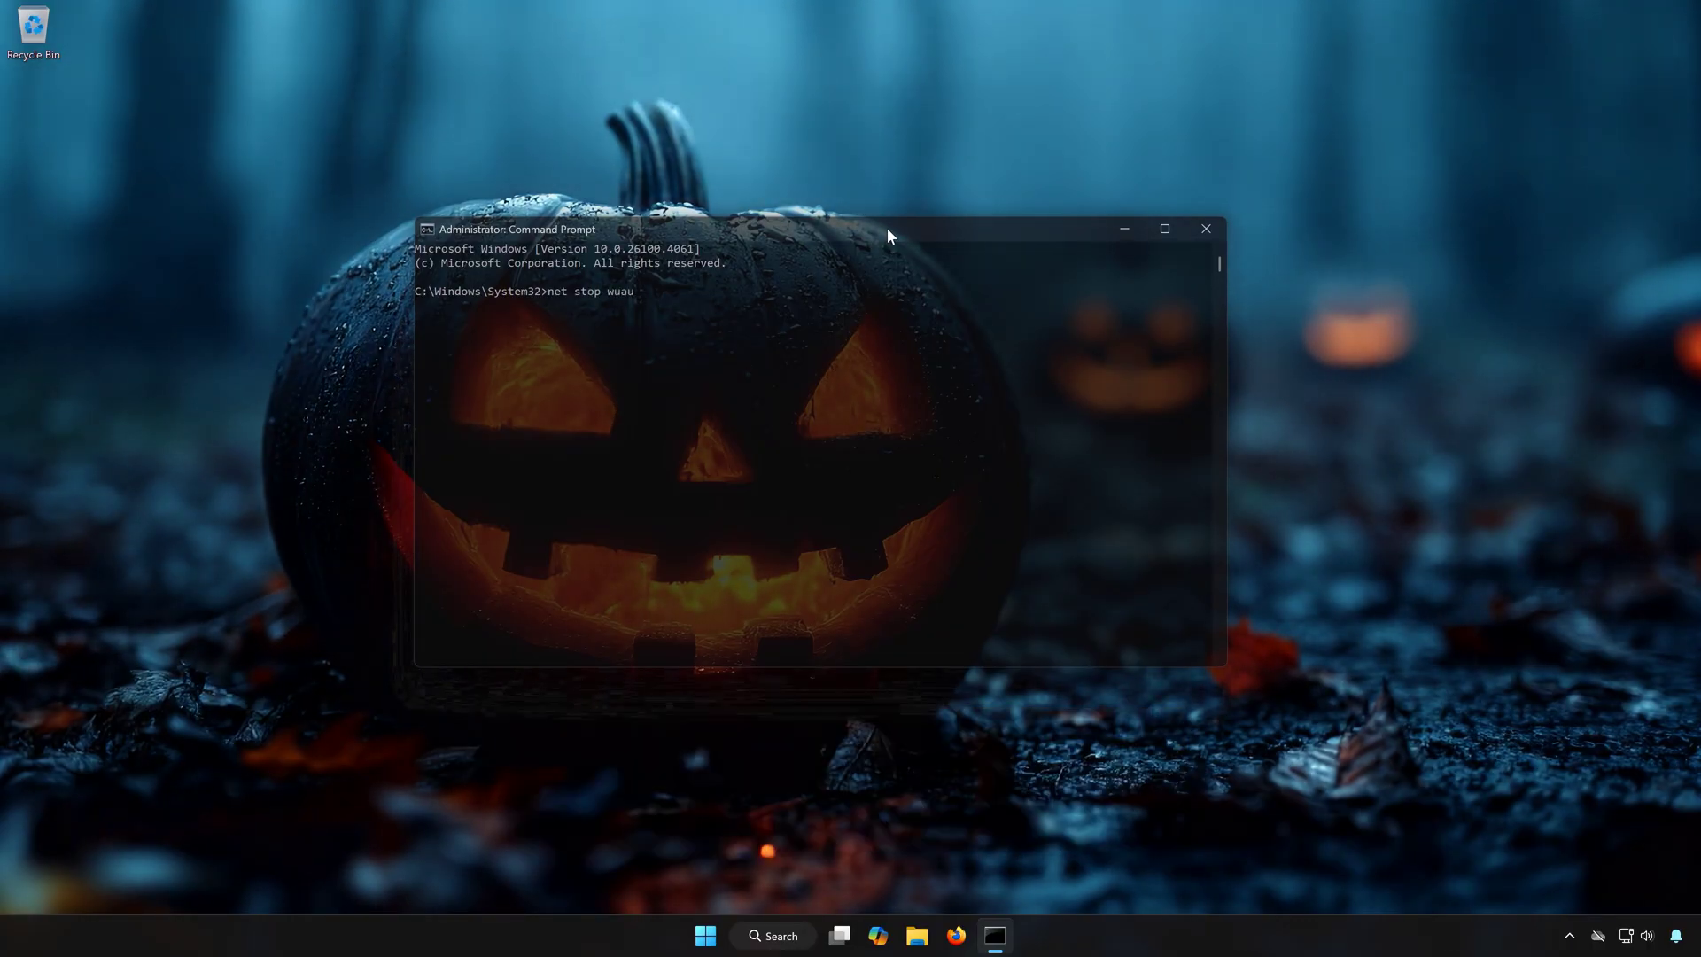
pyautogui.write('serv')
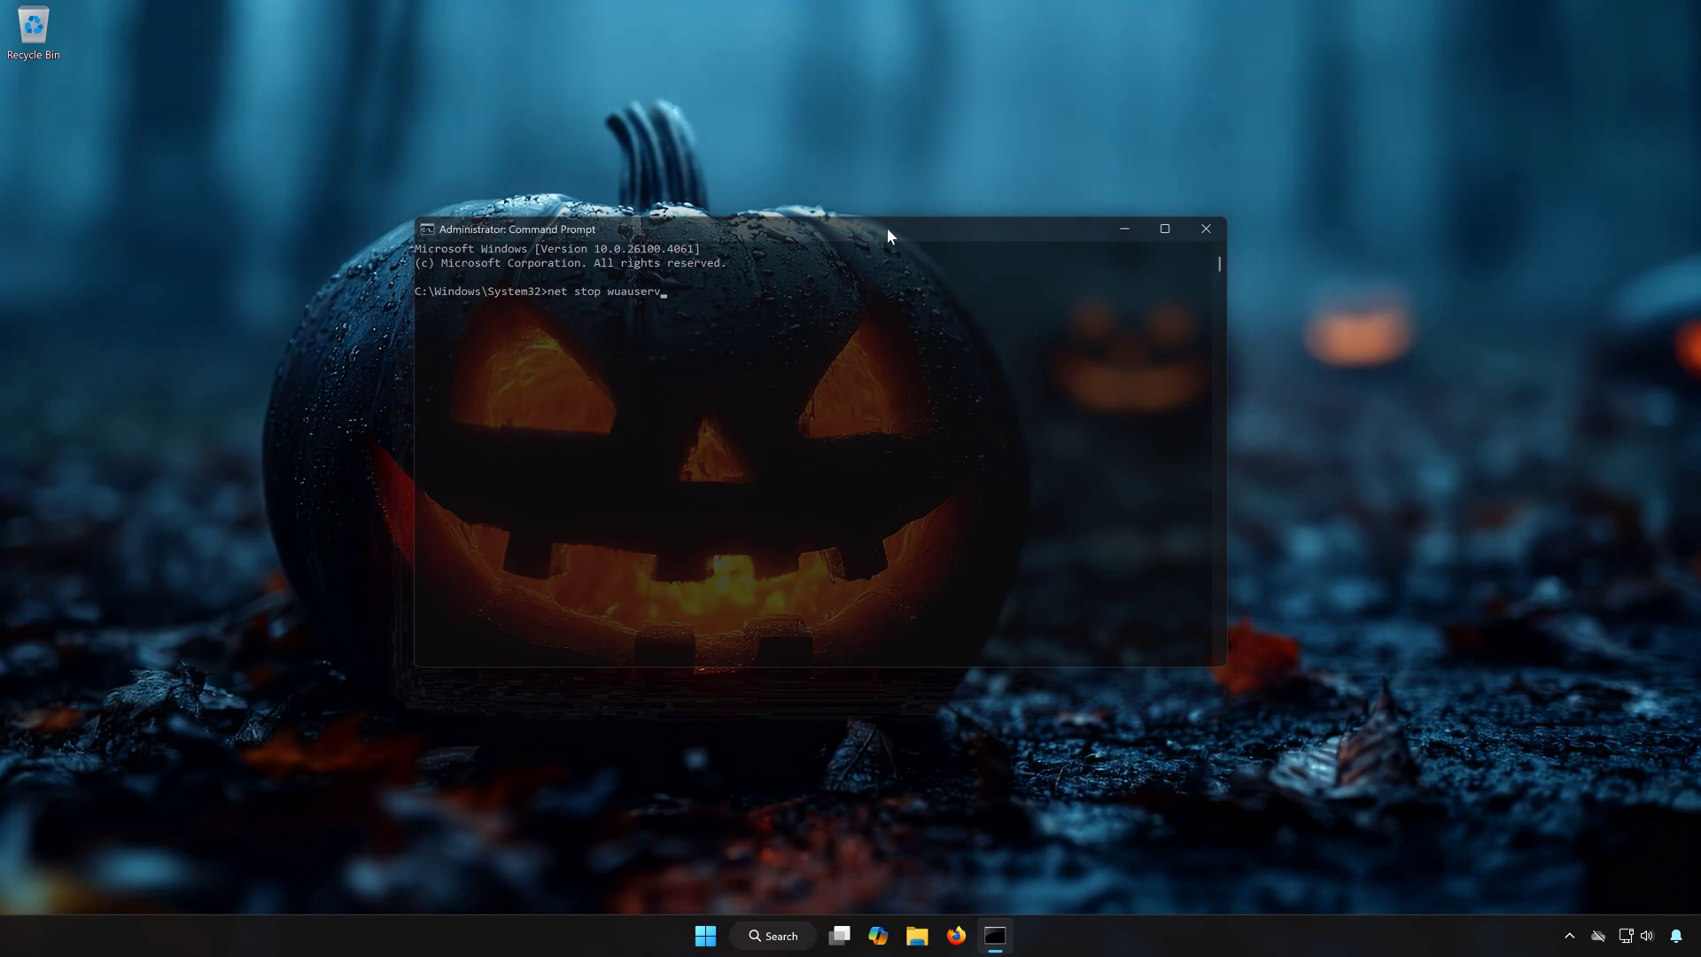
pyautogui.press('Return')
pyautogui.write('n')
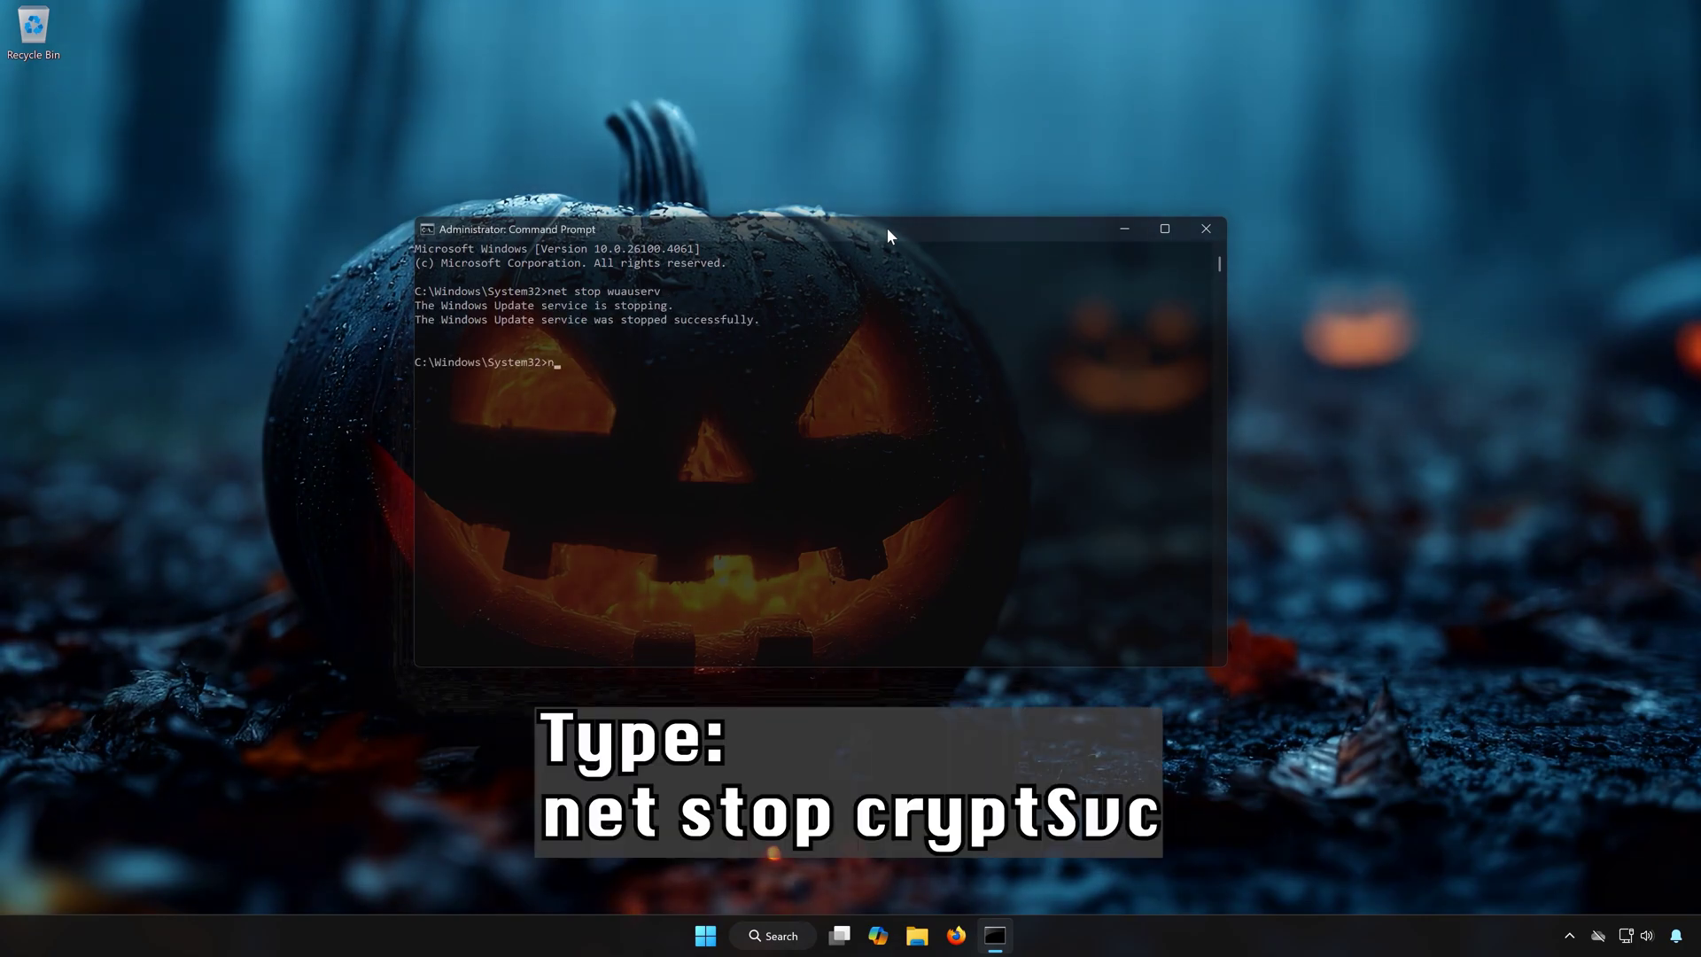
pyautogui.write('et s')
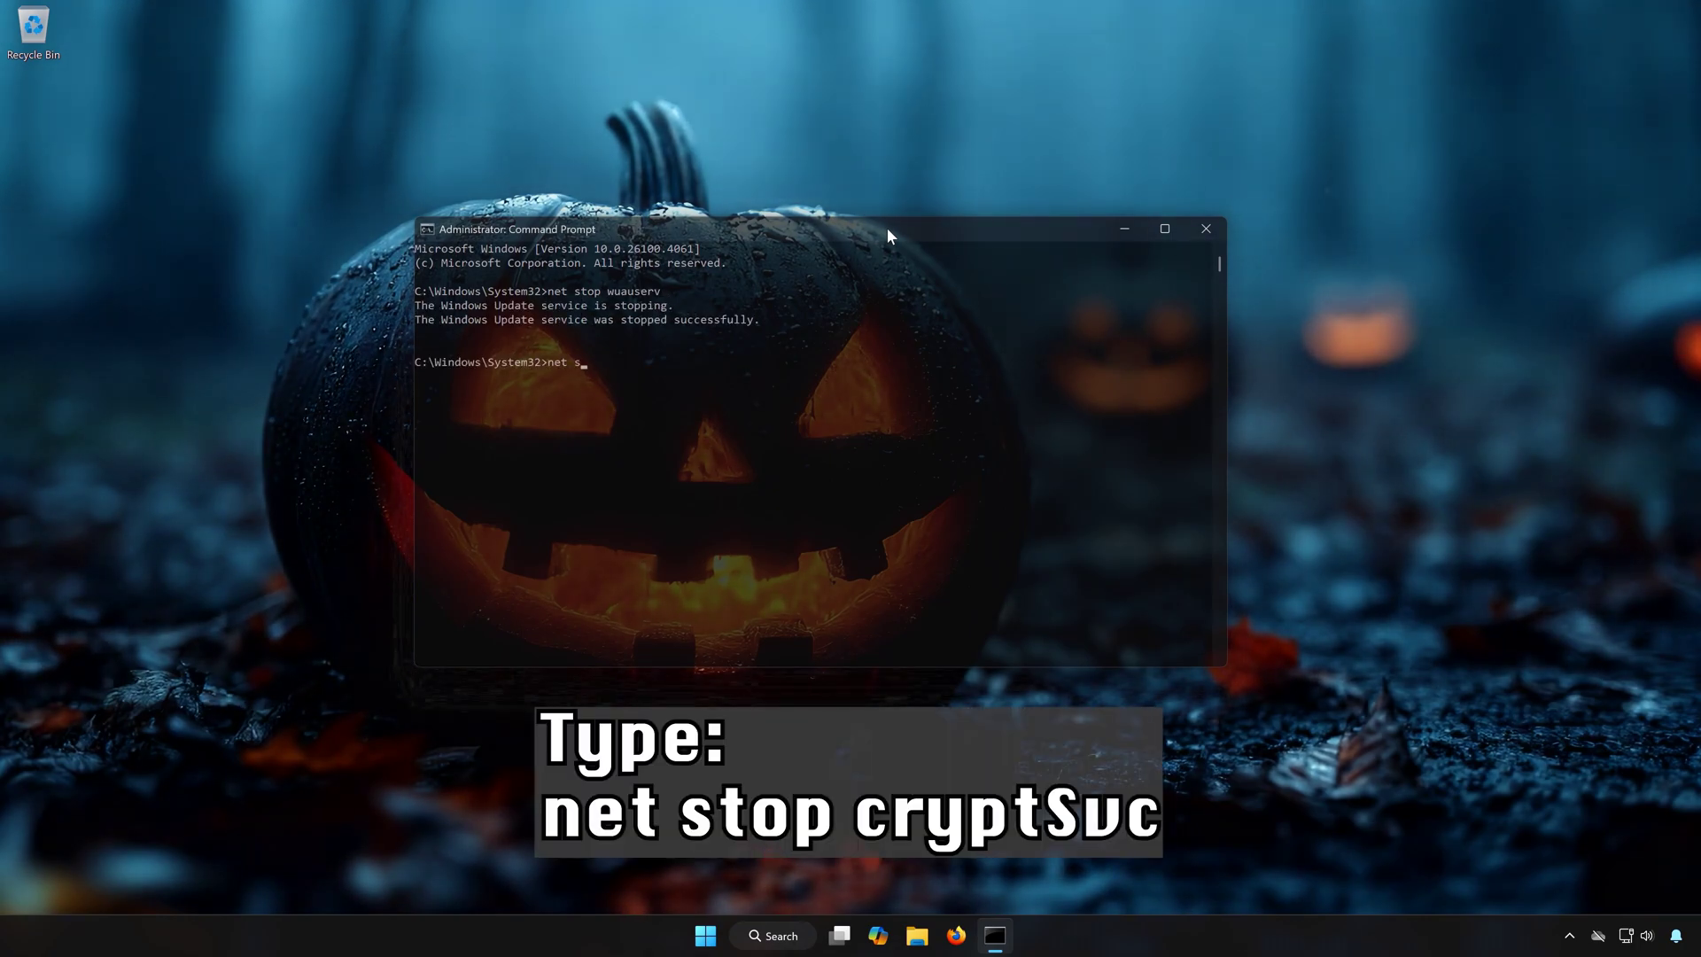
pyautogui.write('top bits')
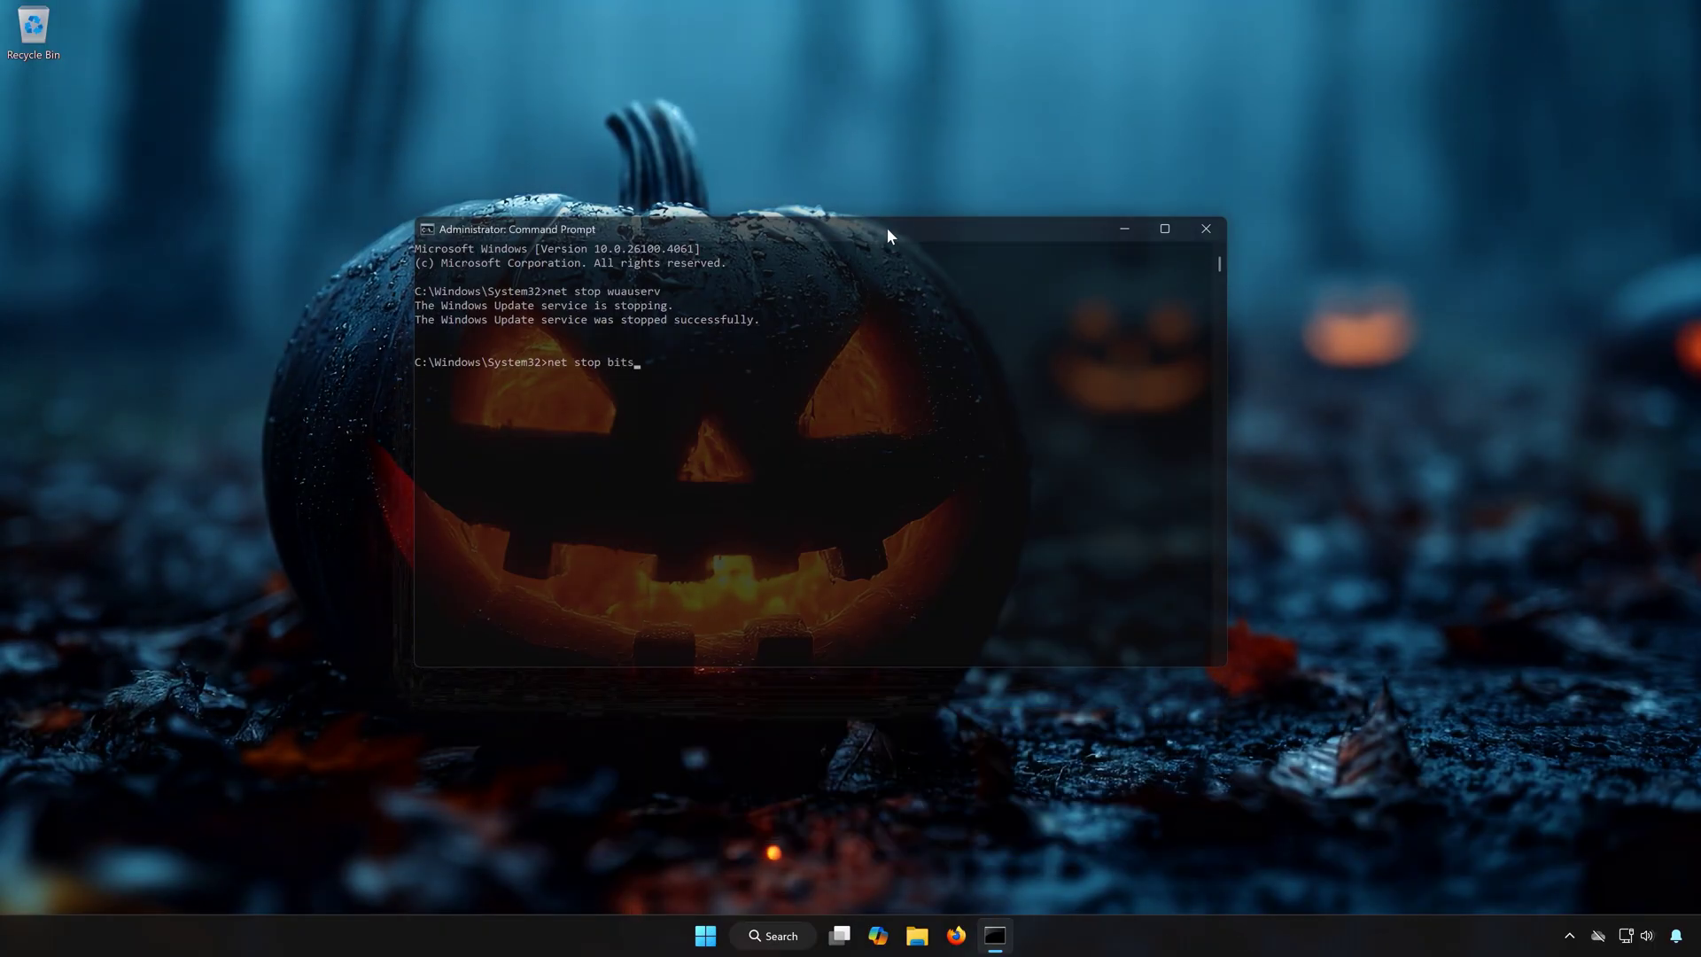
pyautogui.press('Return')
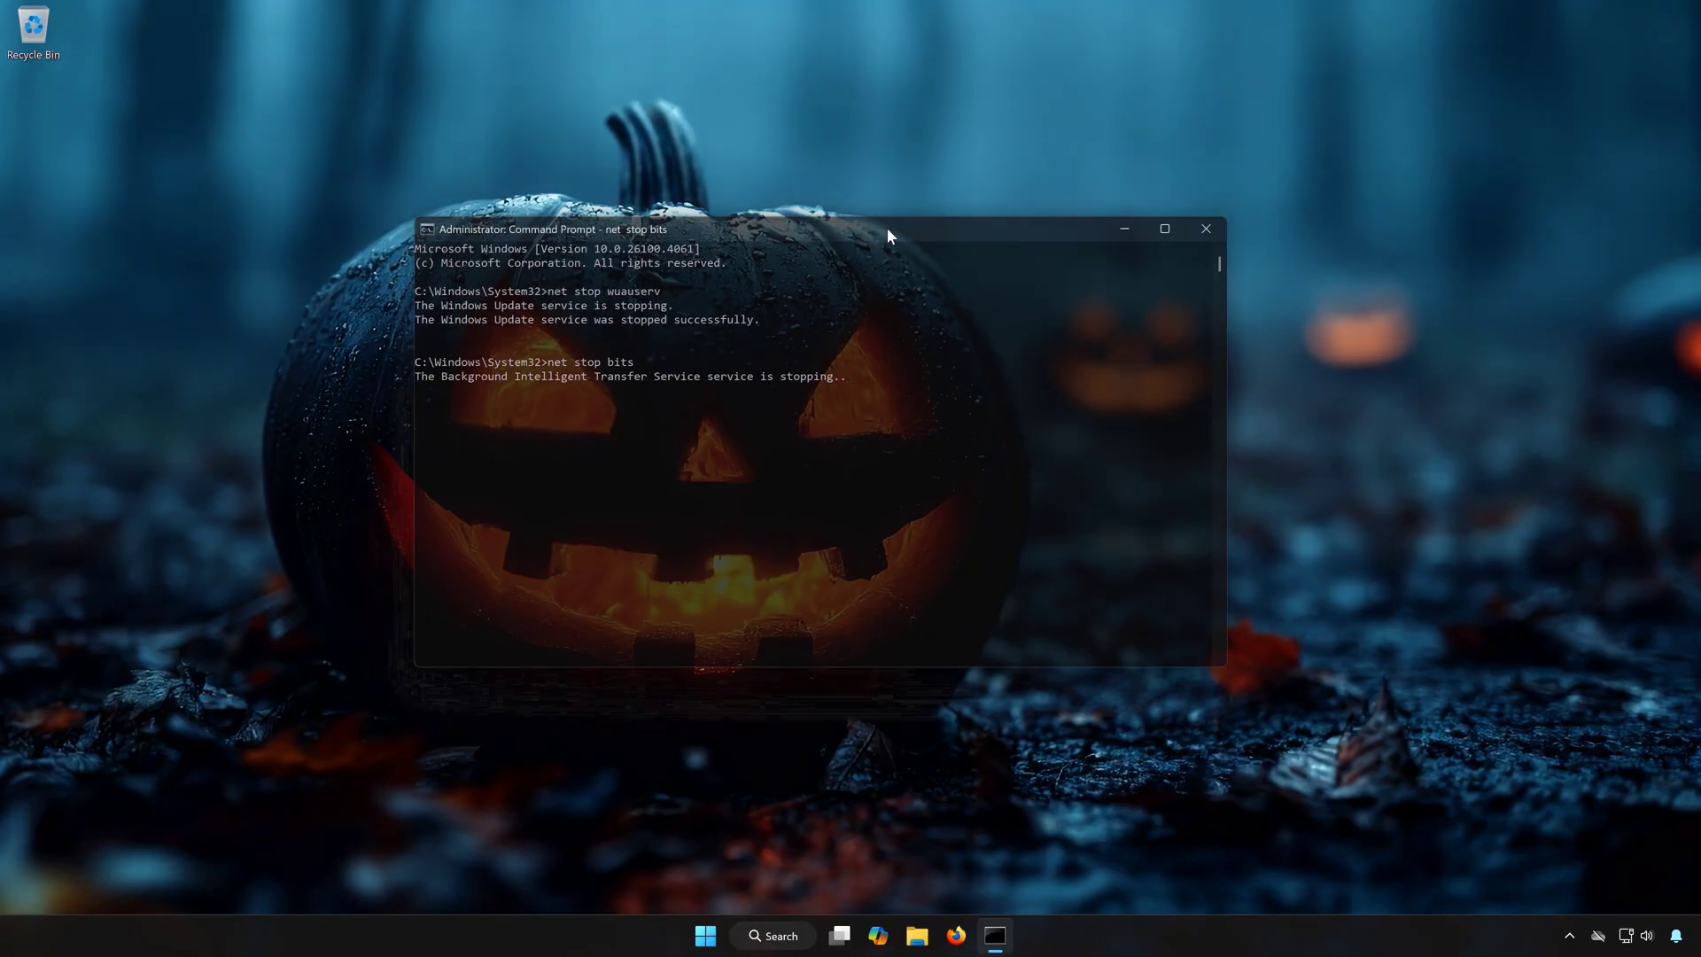
# Step: Stop the Windows Installer service with net stop msiserver
pyautogui.write('net ')
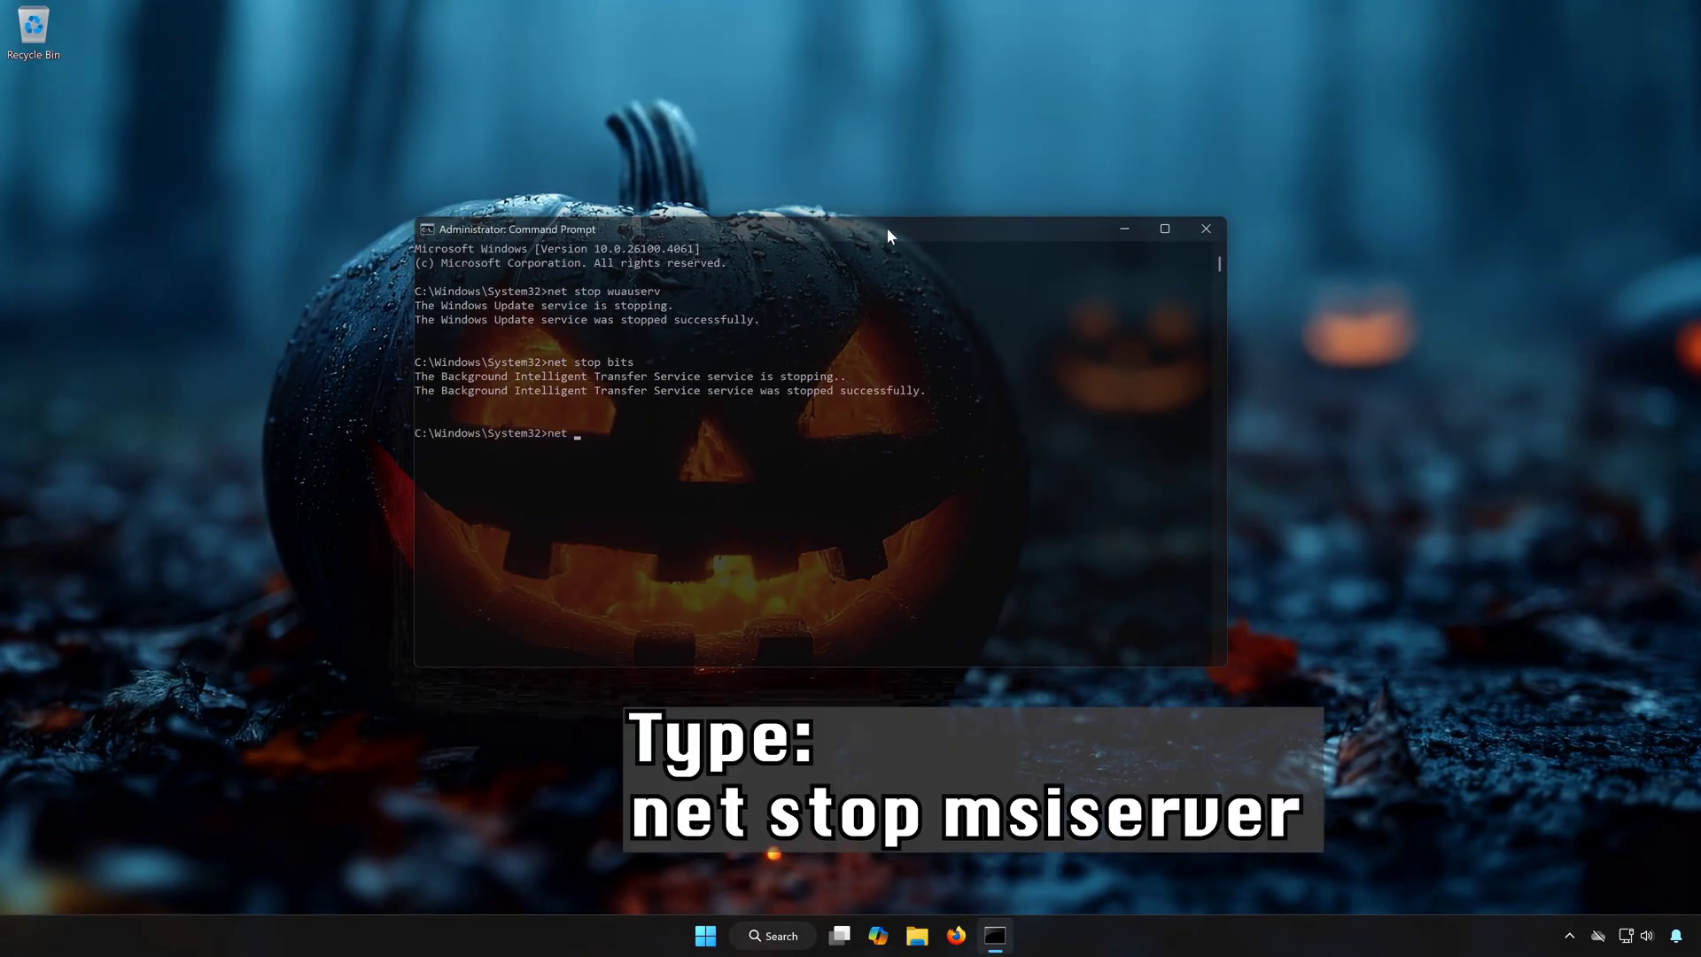
pyautogui.write('stop m')
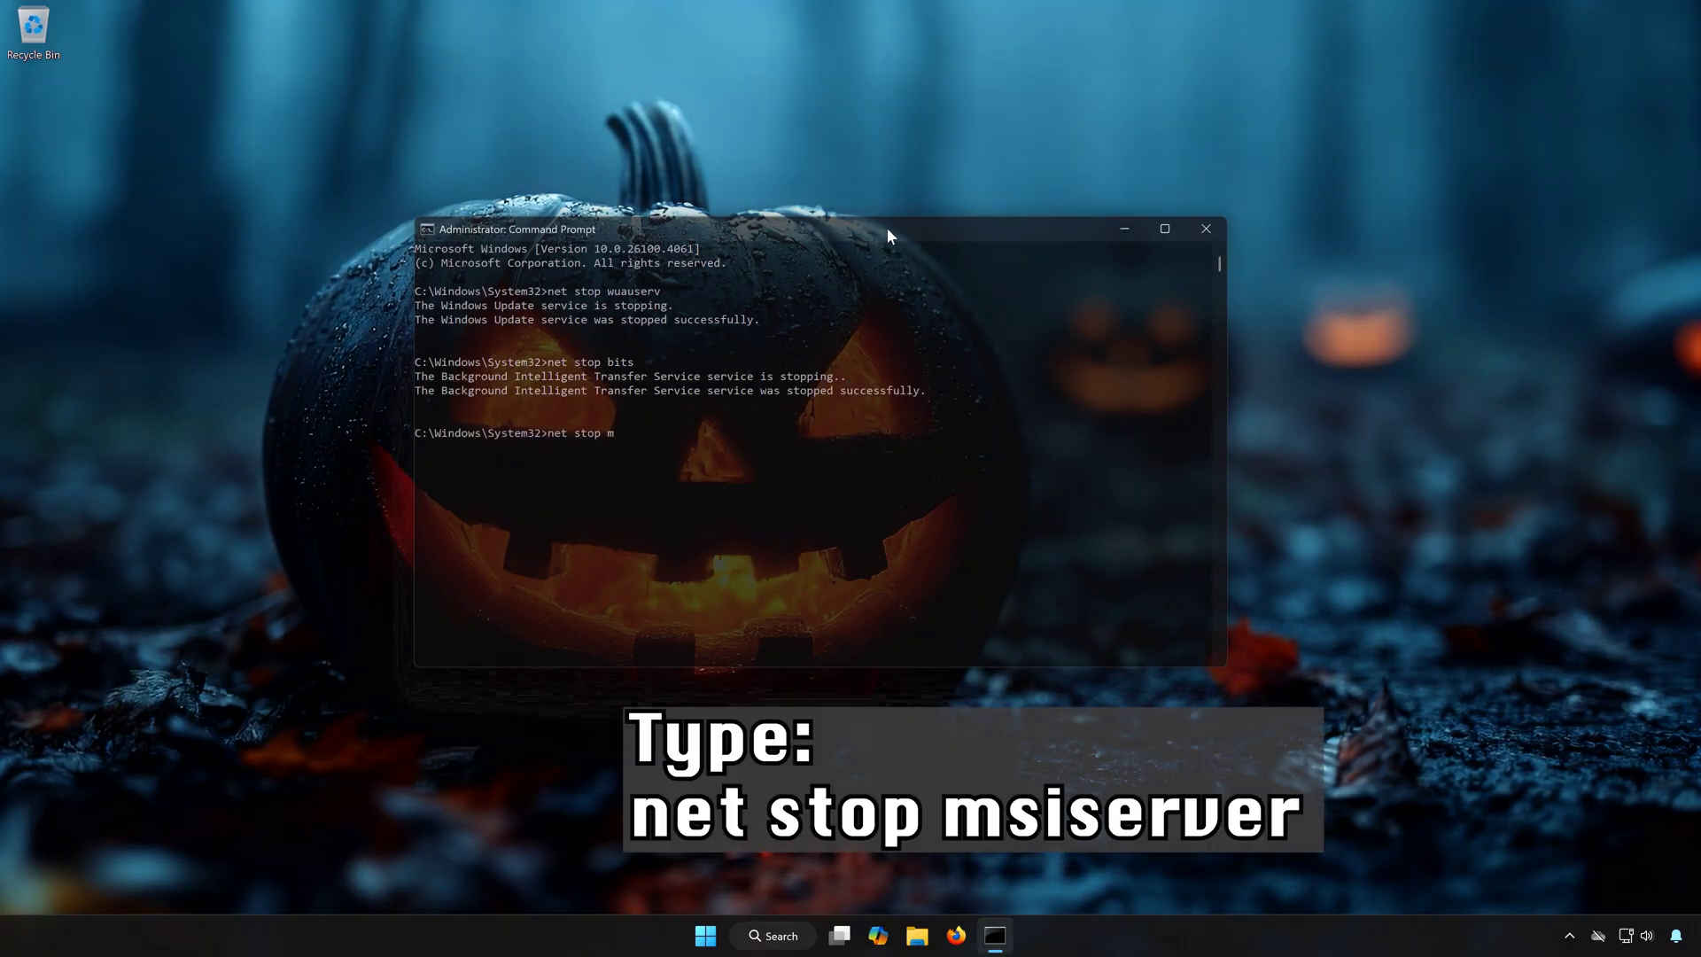
pyautogui.write('siserver')
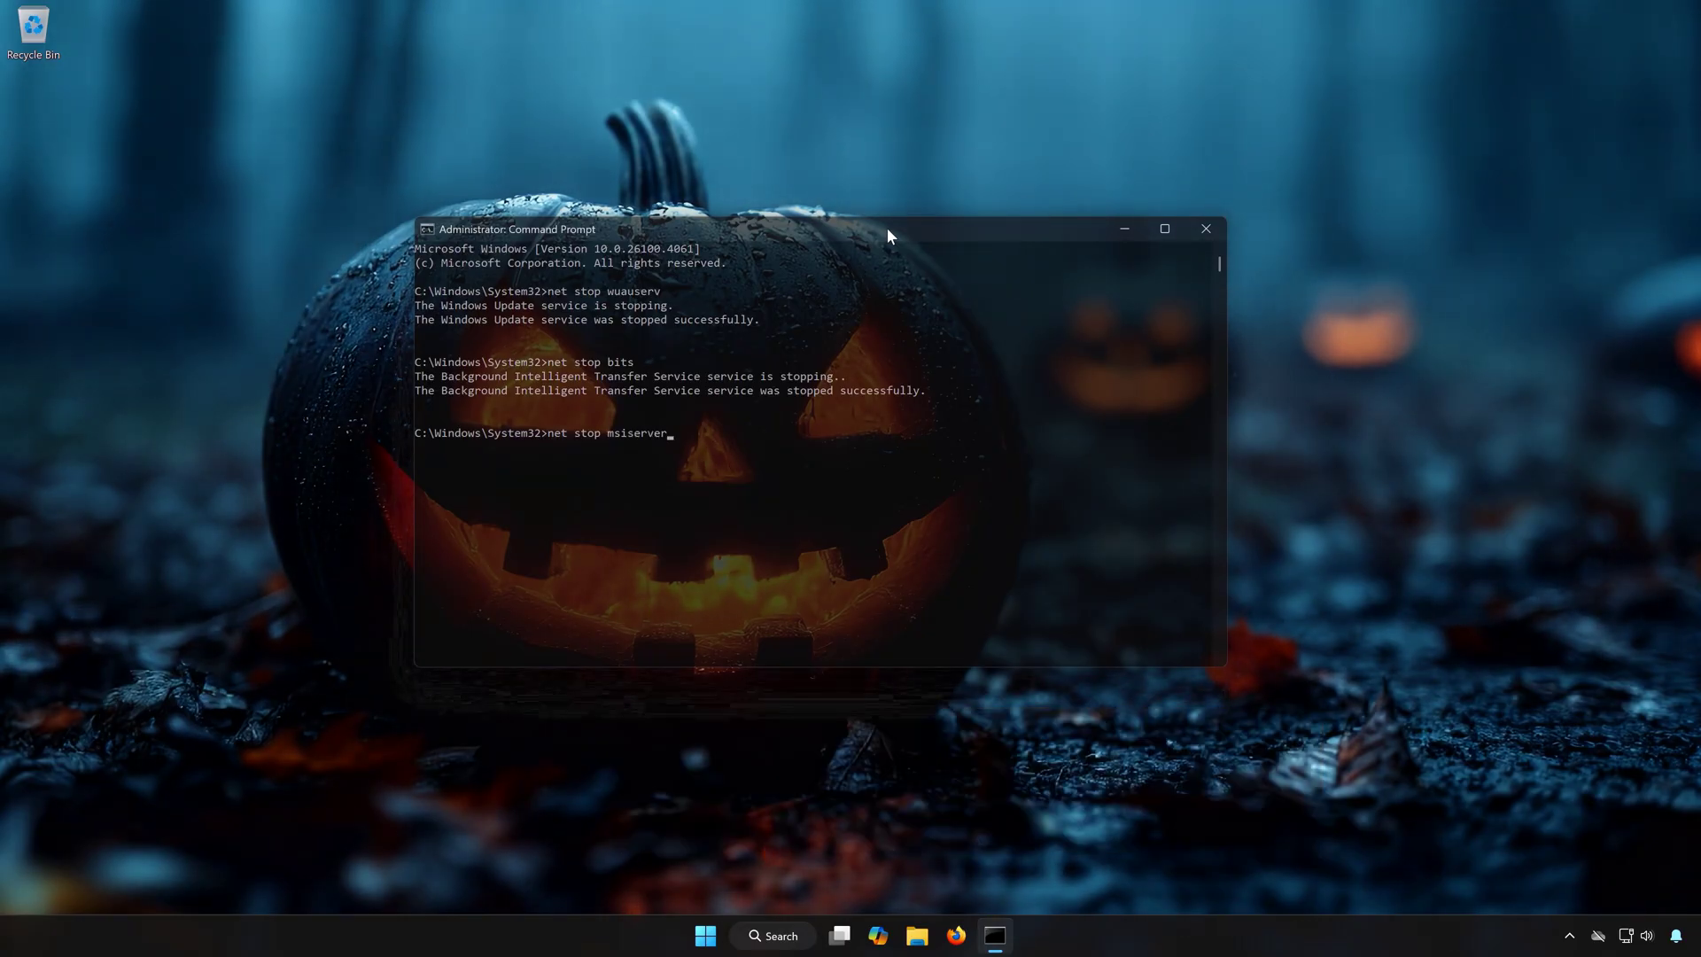
pyautogui.press('Return')
# Step: Rename the C:\Windows\SoftwareDistribution folder as SoftwareDistribution.old with the ren command
pyautogui.write('ren C:\\Windows\\')
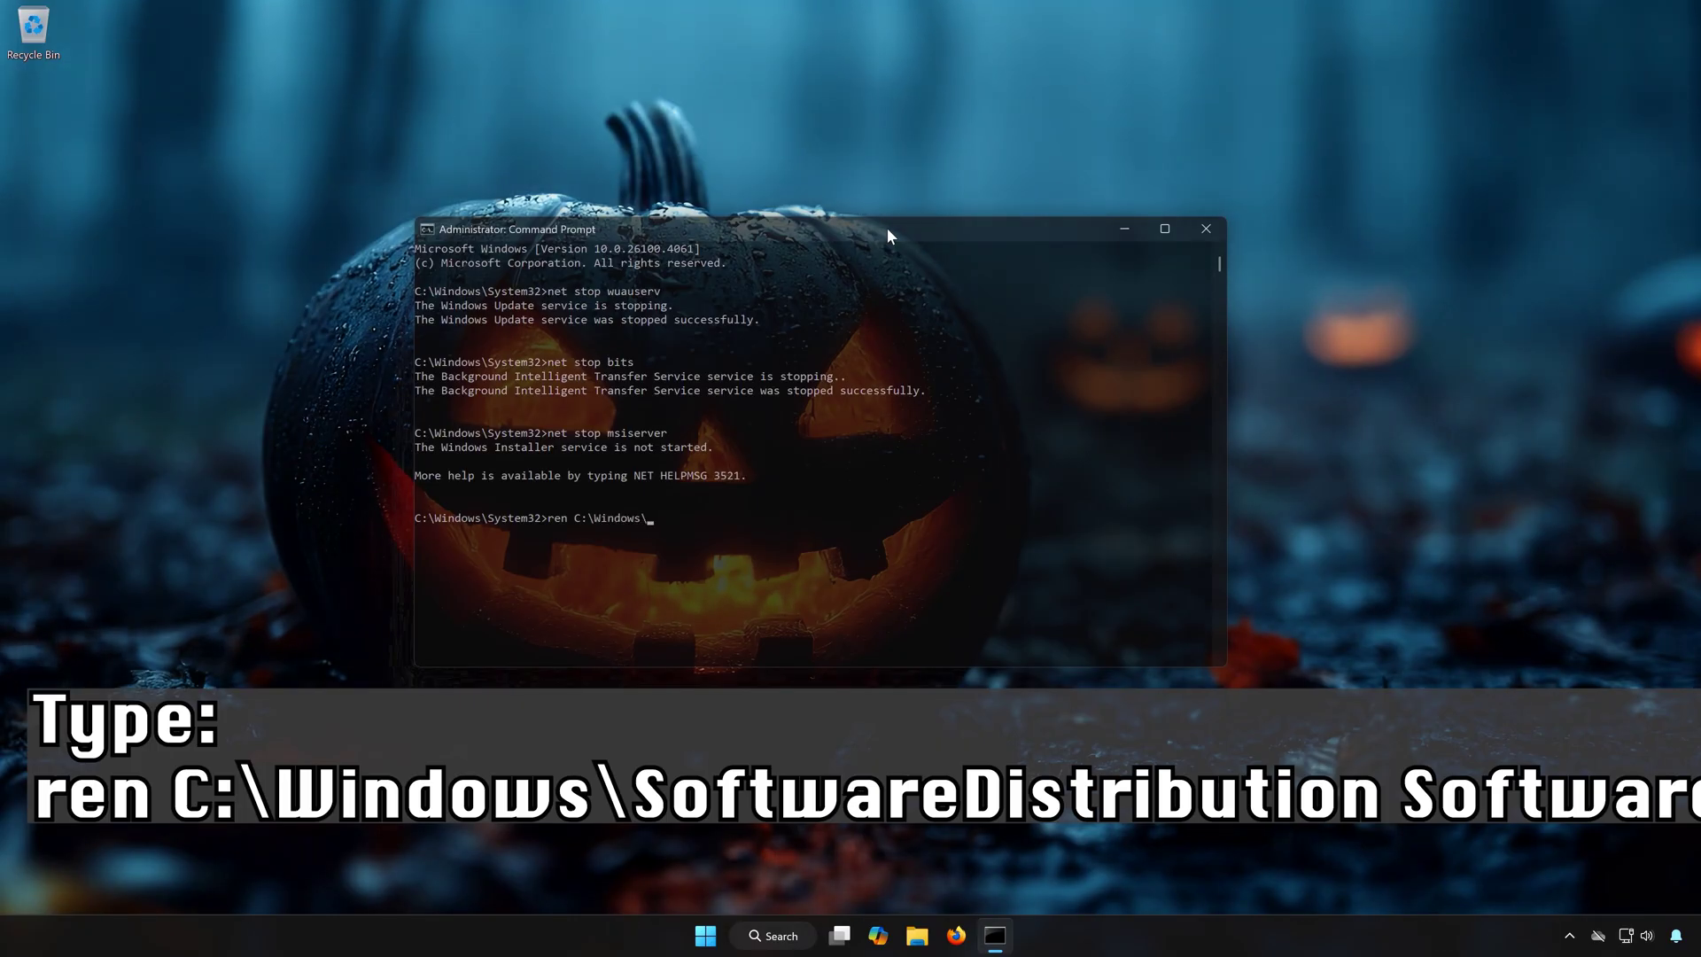
pyautogui.write('SoftwareDistributio')
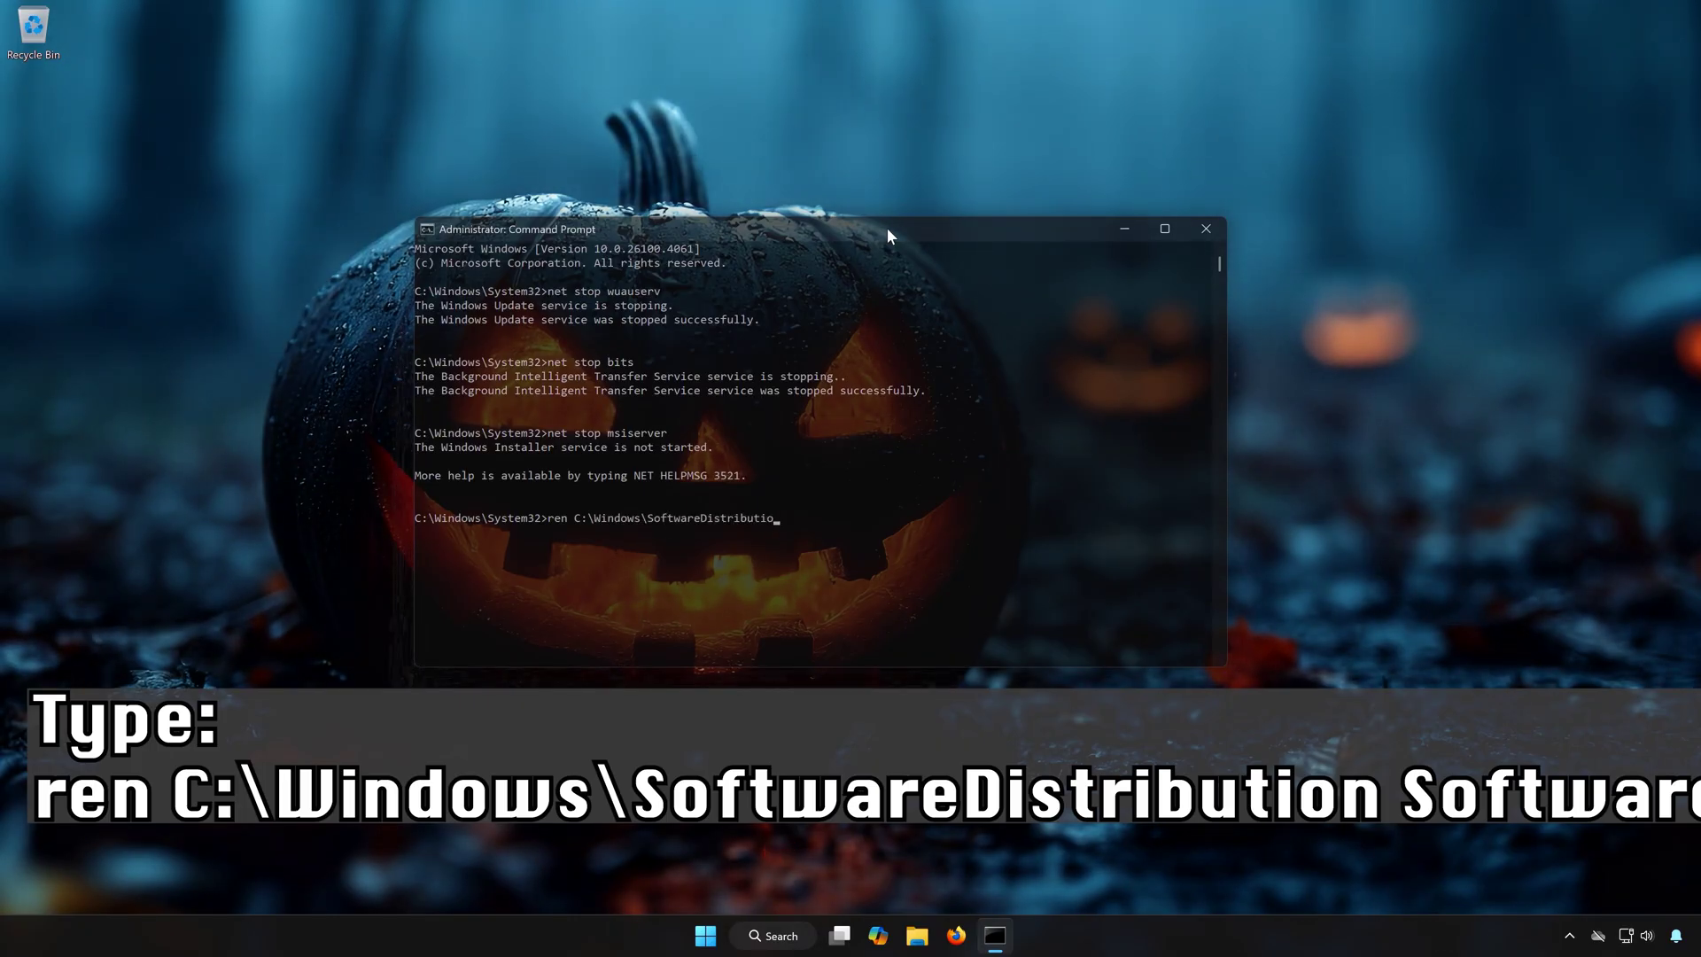
pyautogui.write('n Softw')
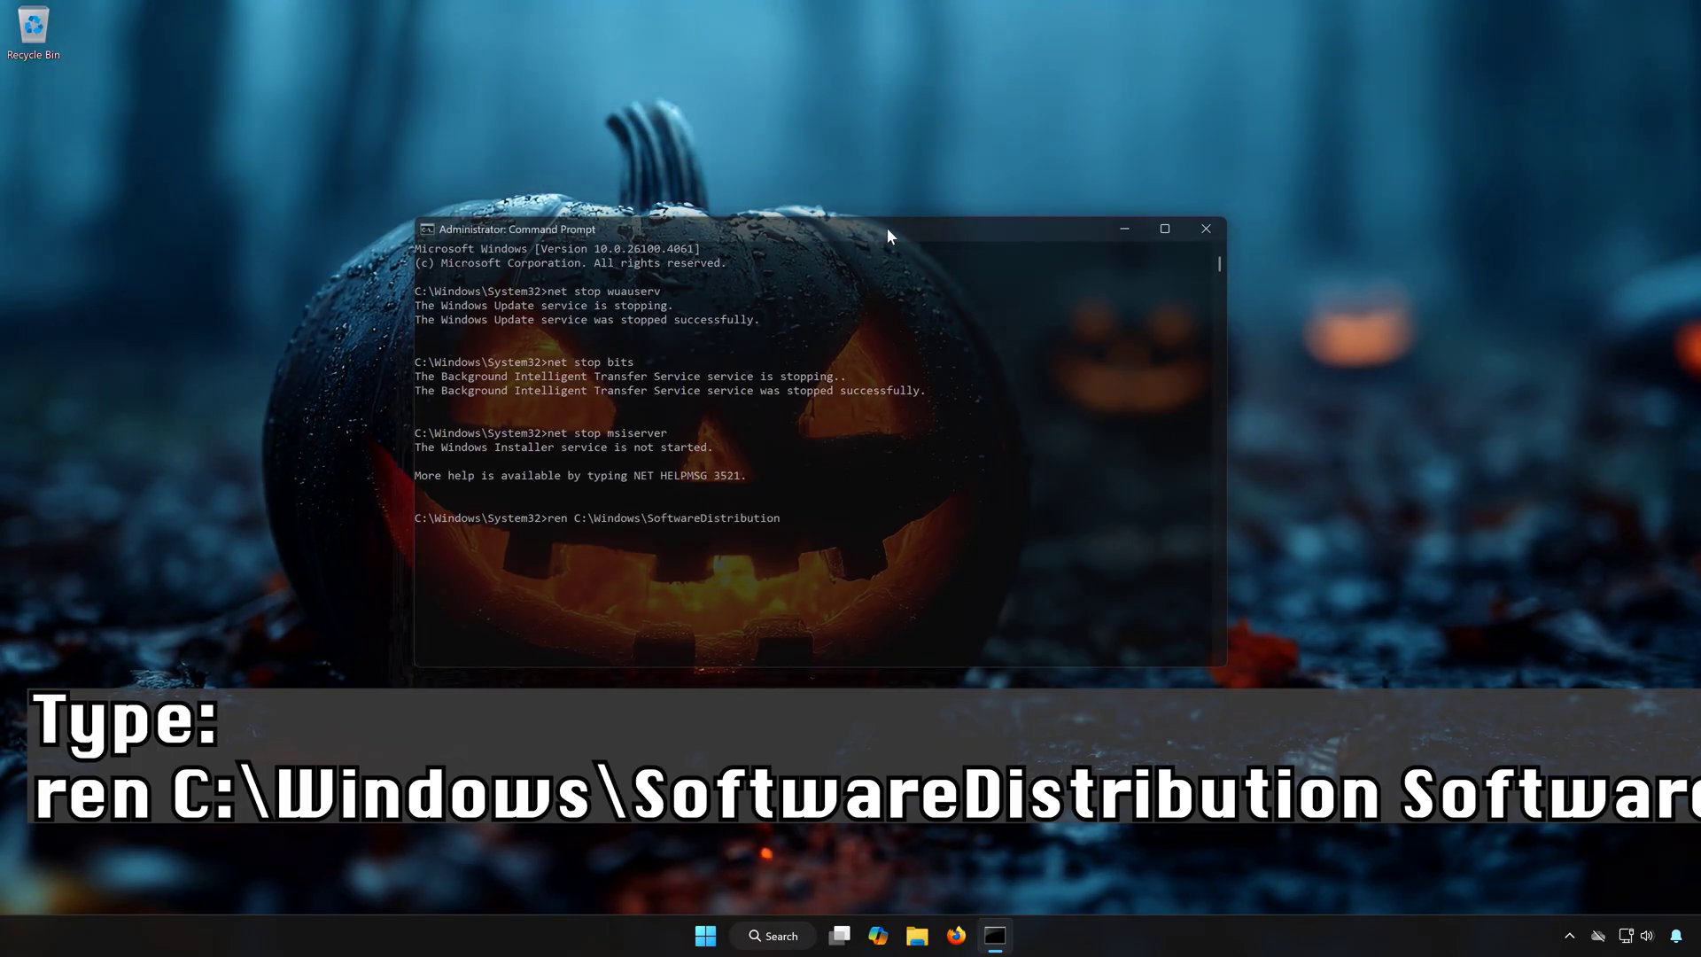
pyautogui.write('areDistributio')
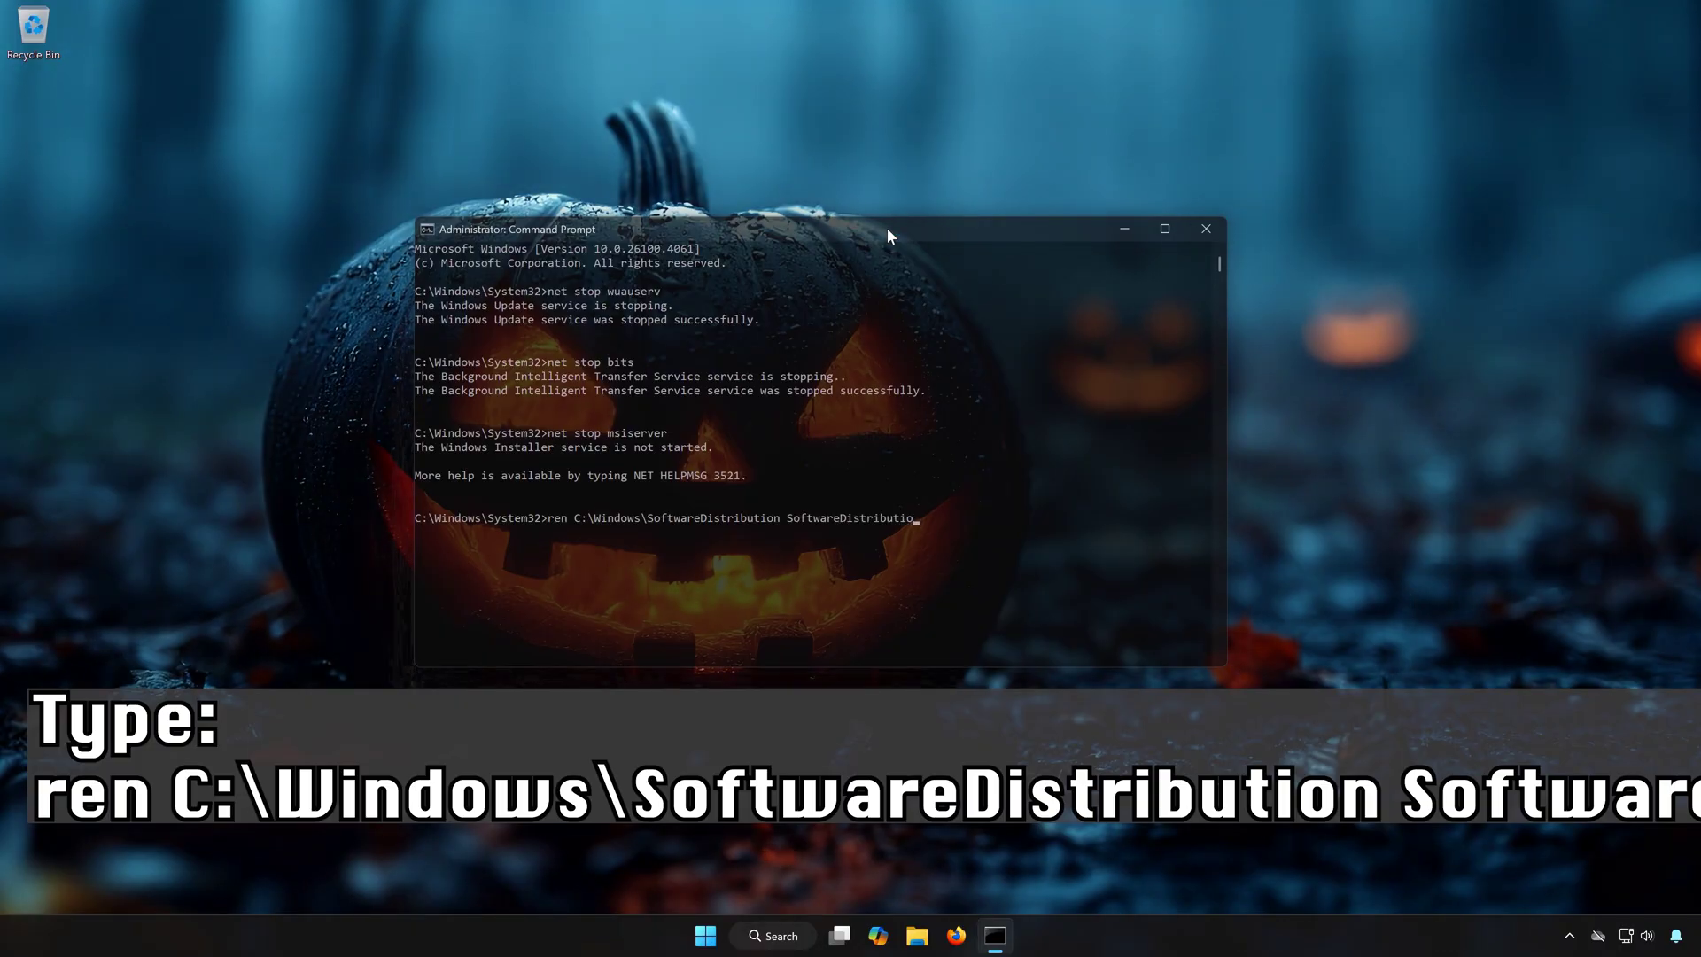
pyautogui.write('n.old')
pyautogui.press('Return')
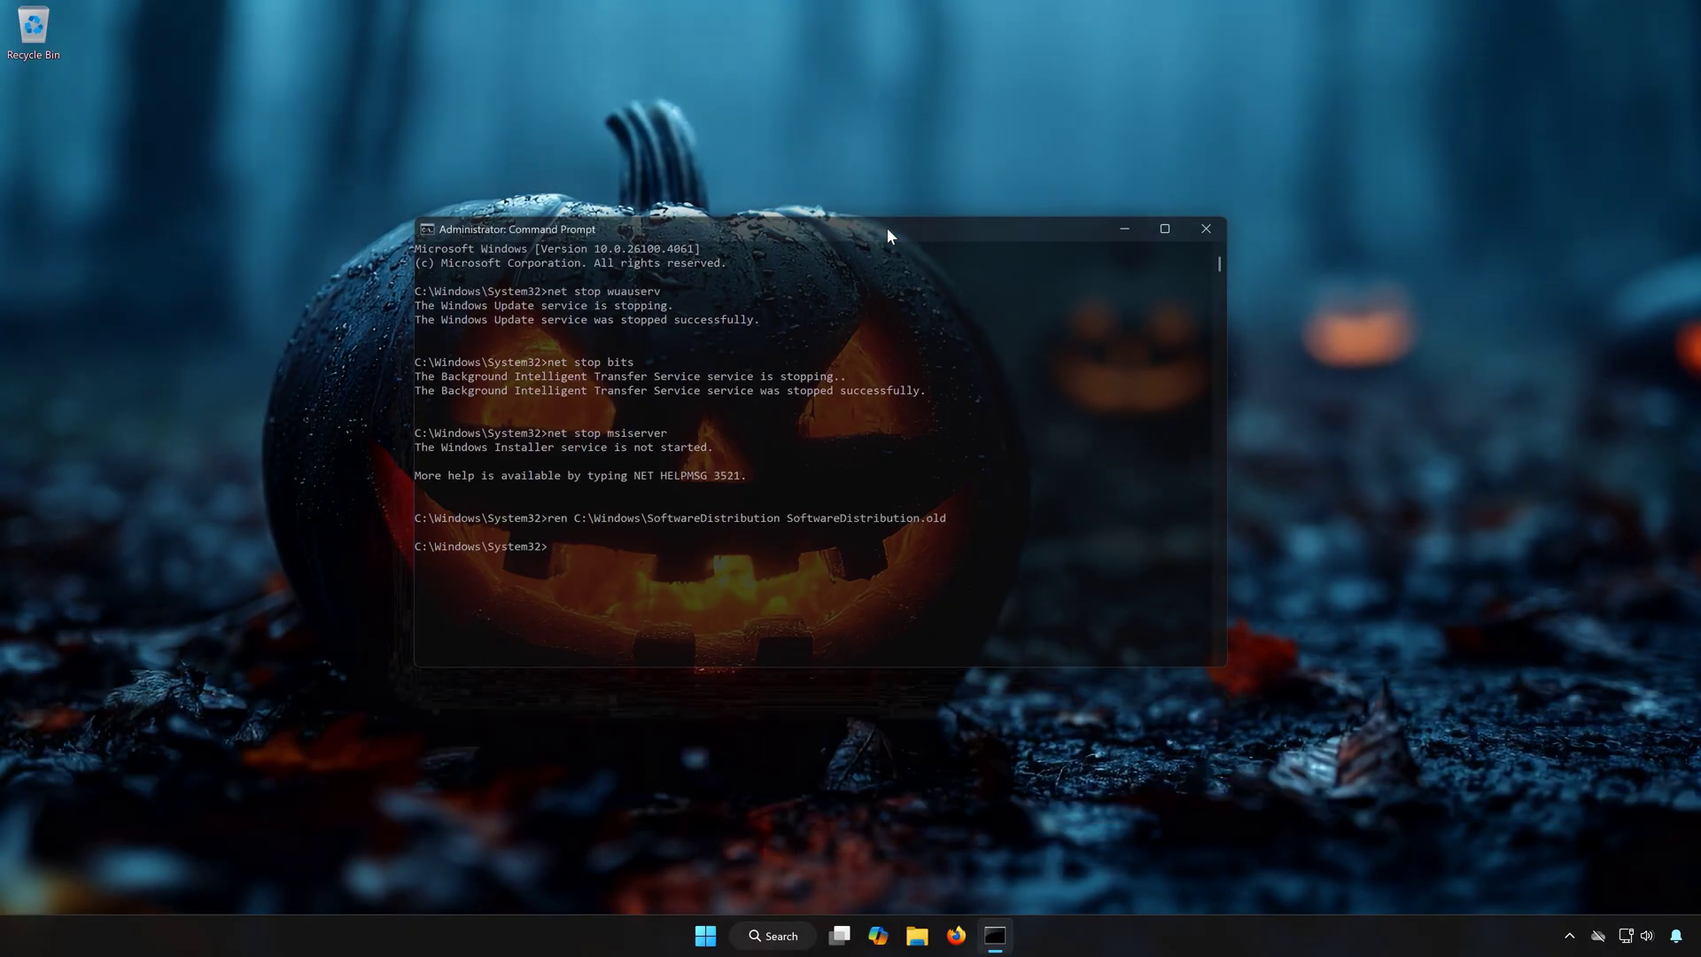
# Step: Try to rename the C:\Windows\System32\catroot2 folder as catroot.old with the ren command
pyautogui.write('ren C:\\Windows\\')
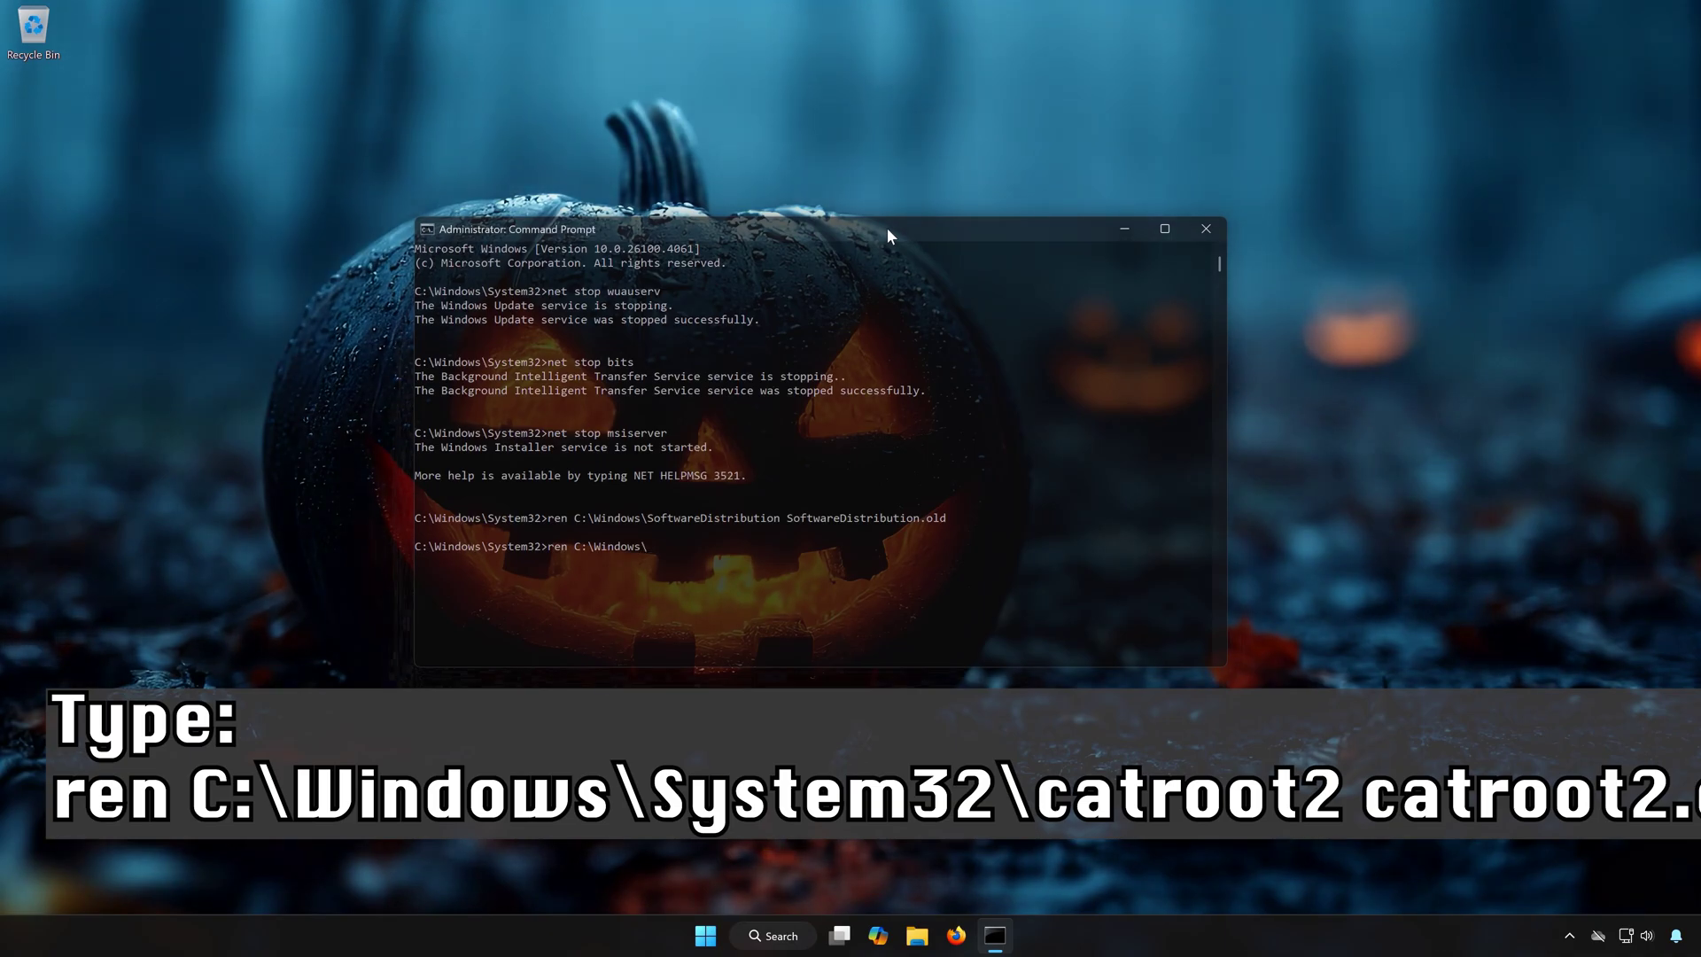
pyautogui.write('System32')
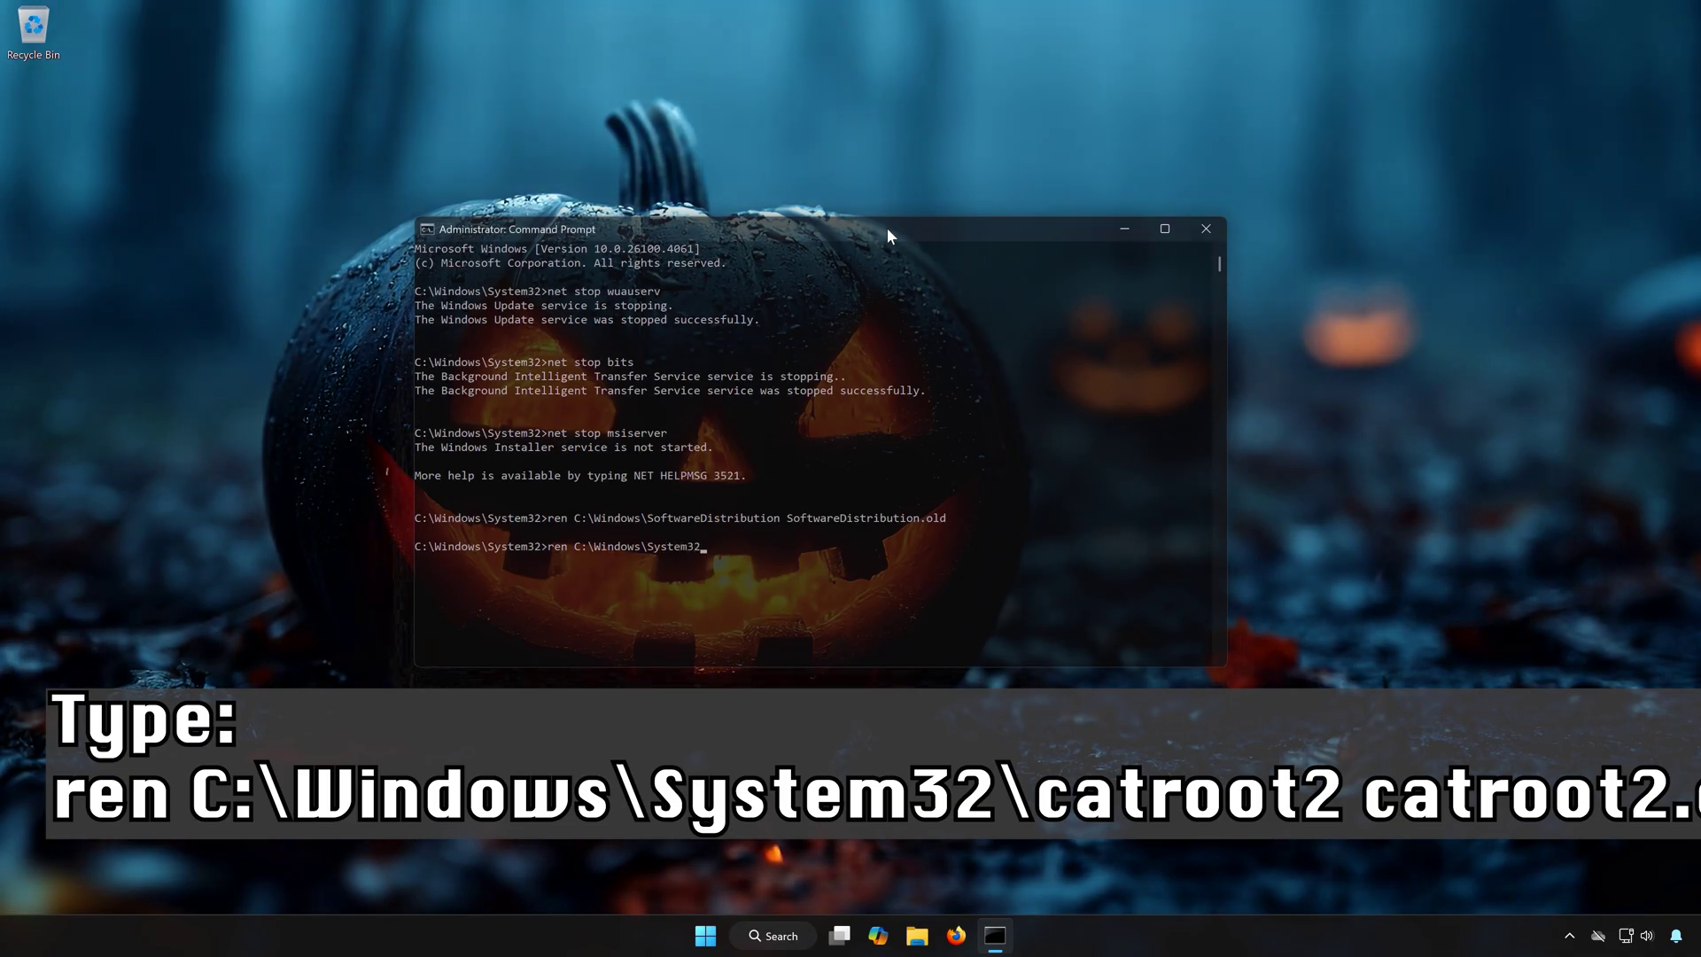
pyautogui.write('\\catroot')
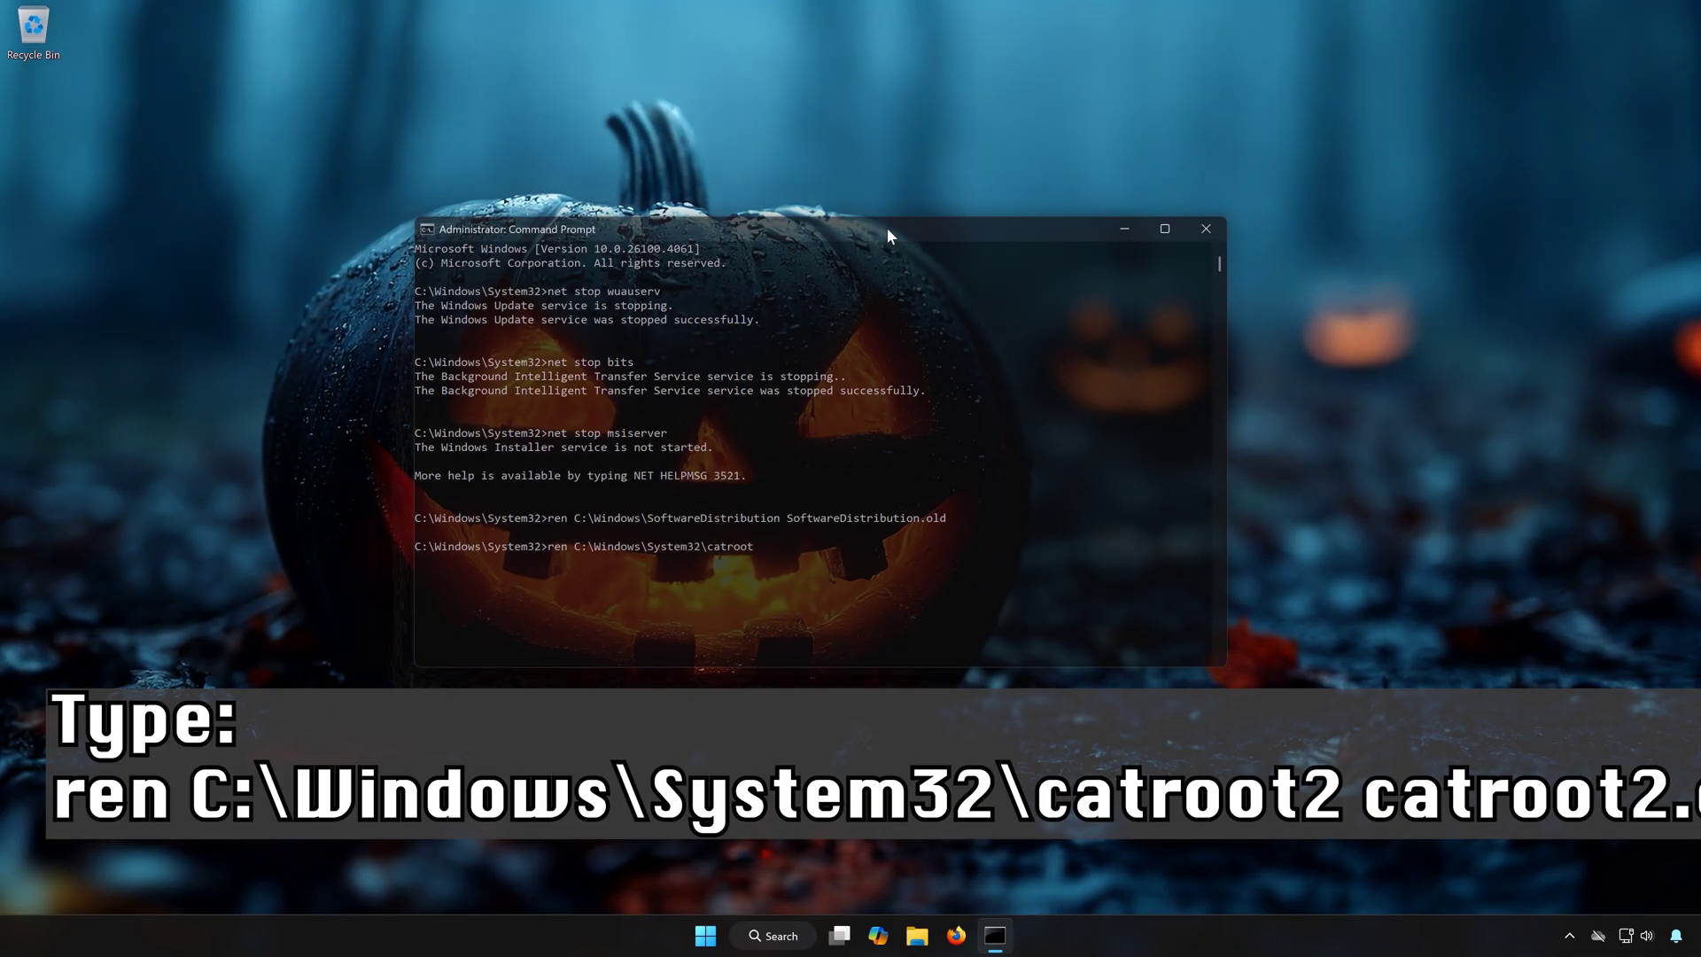
pyautogui.write('2 cat')
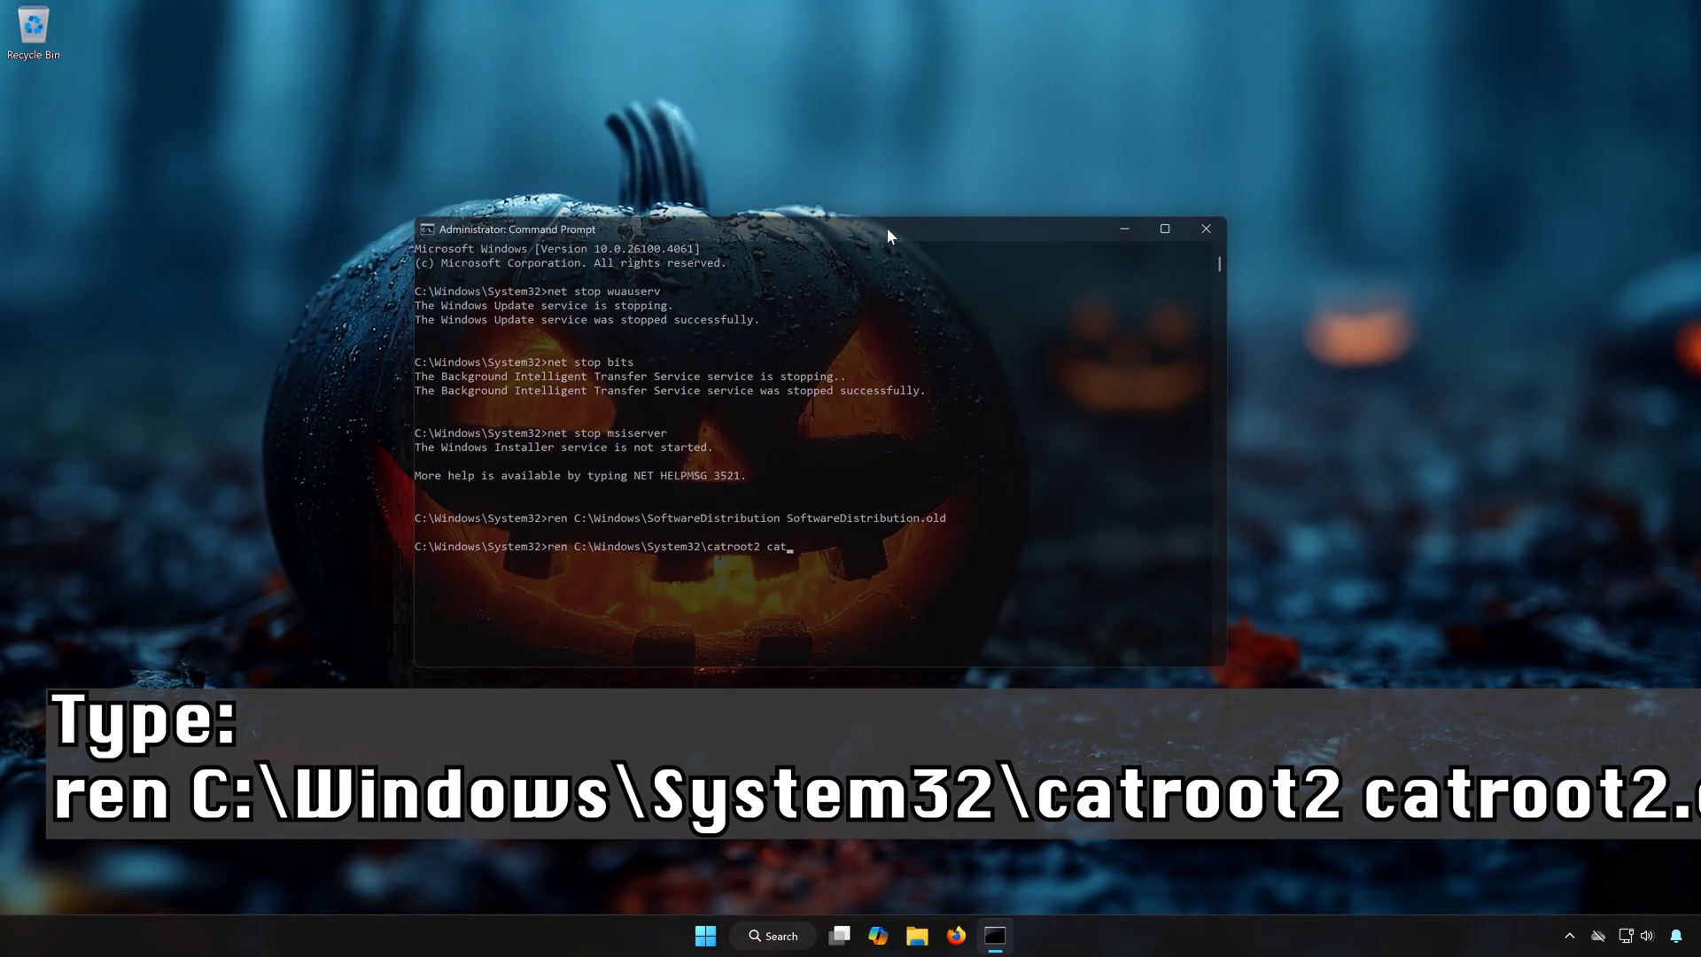
pyautogui.write('root.old')
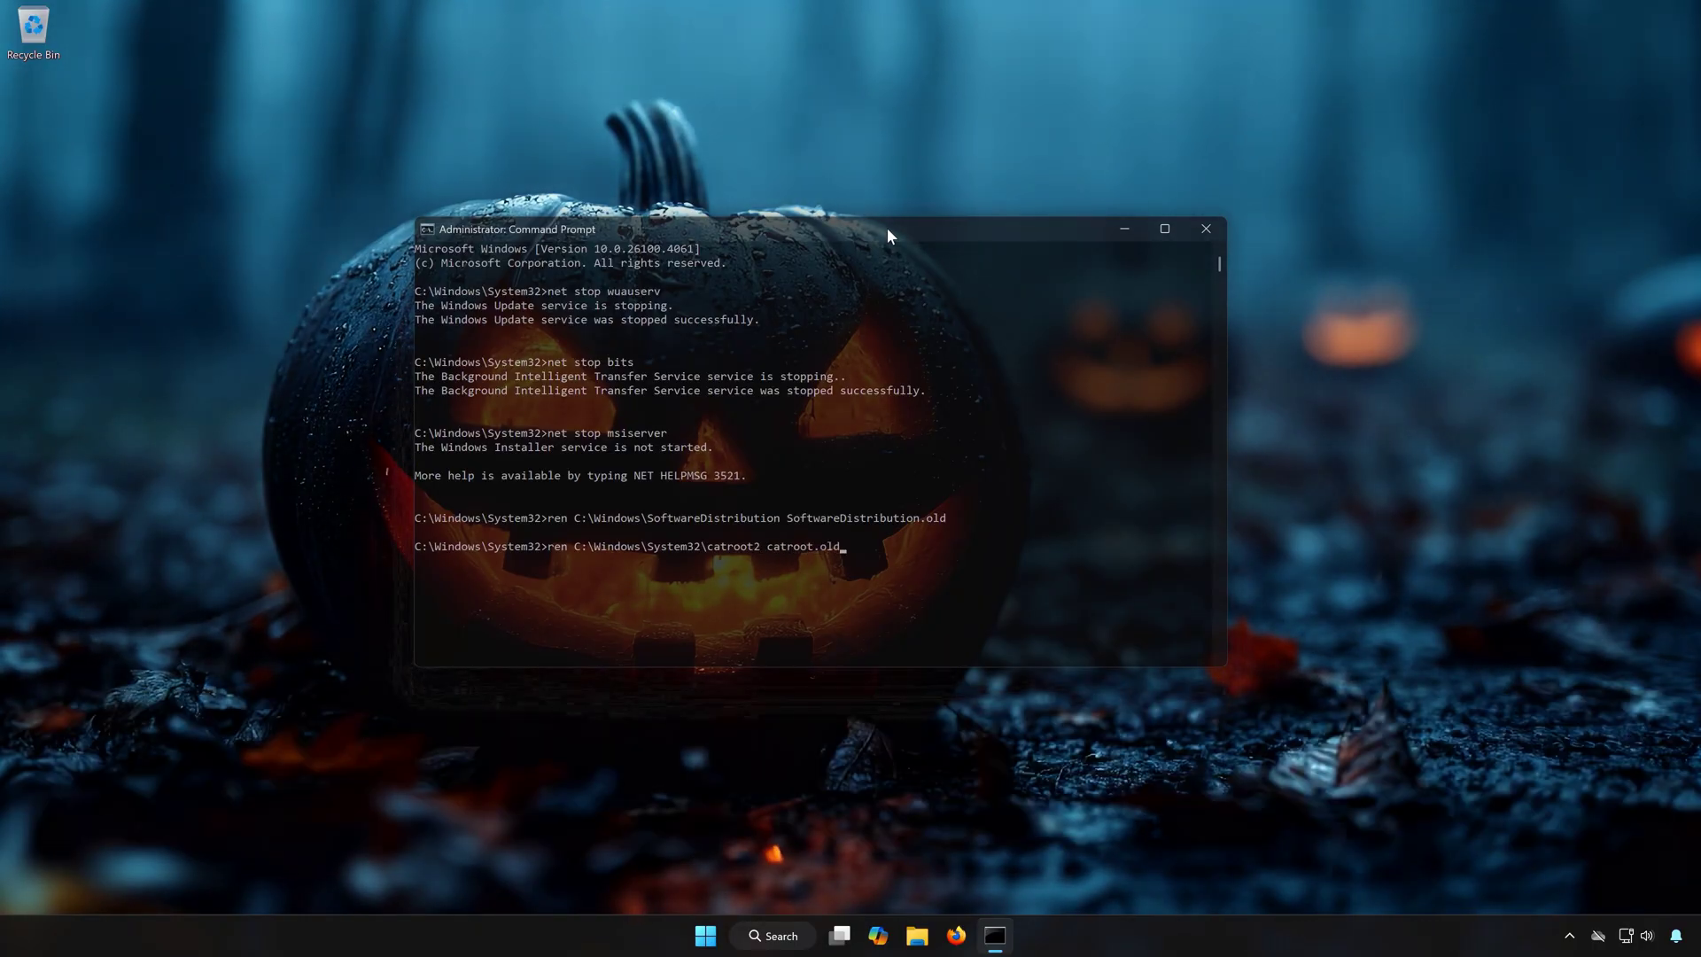
pyautogui.press('Return')
# Step: Start the Windows Update service with net start wuauserv
pyautogui.write('n')
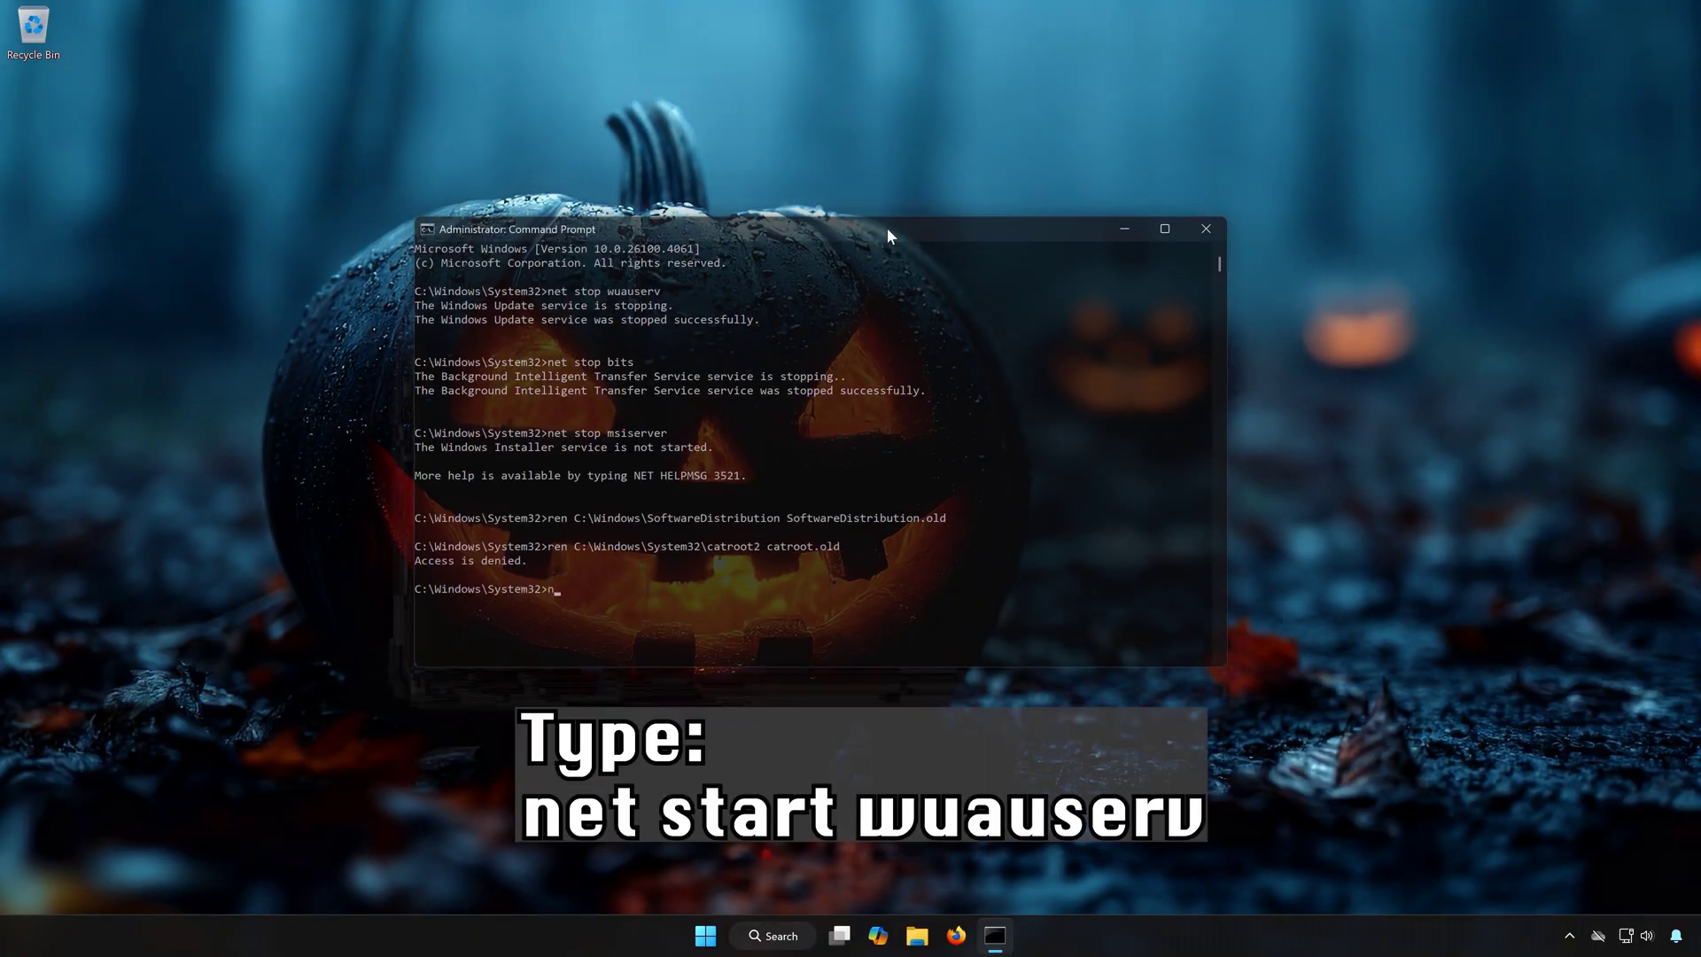
pyautogui.write('et start')
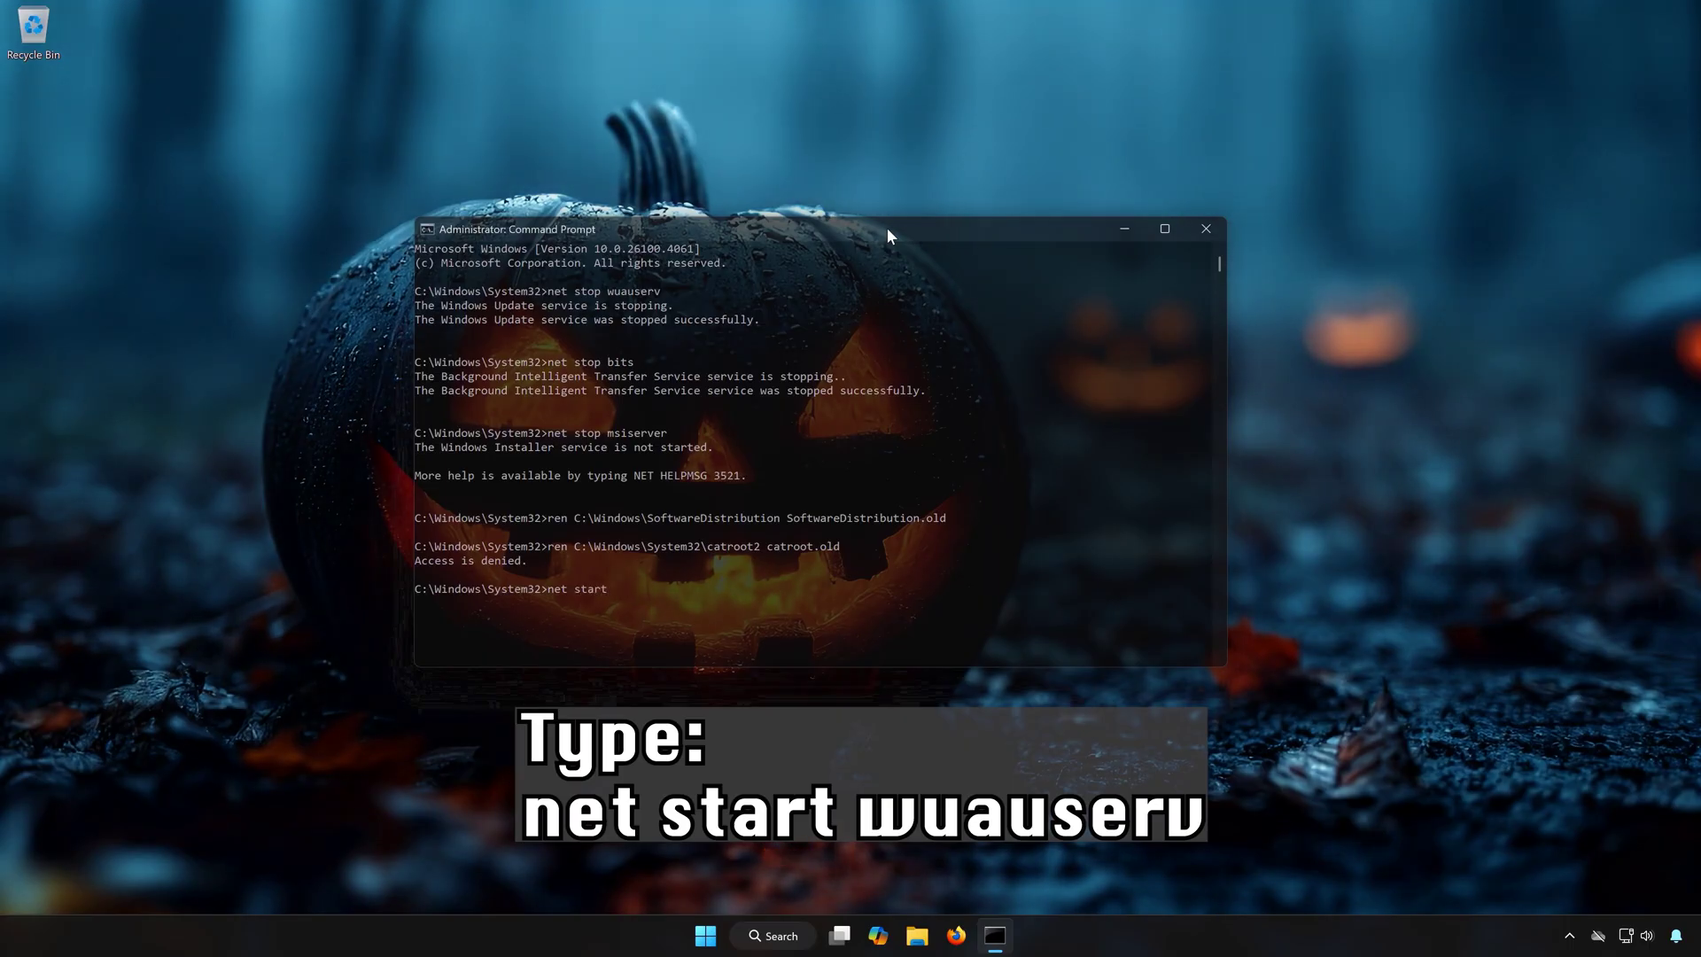
pyautogui.write(' wuau')
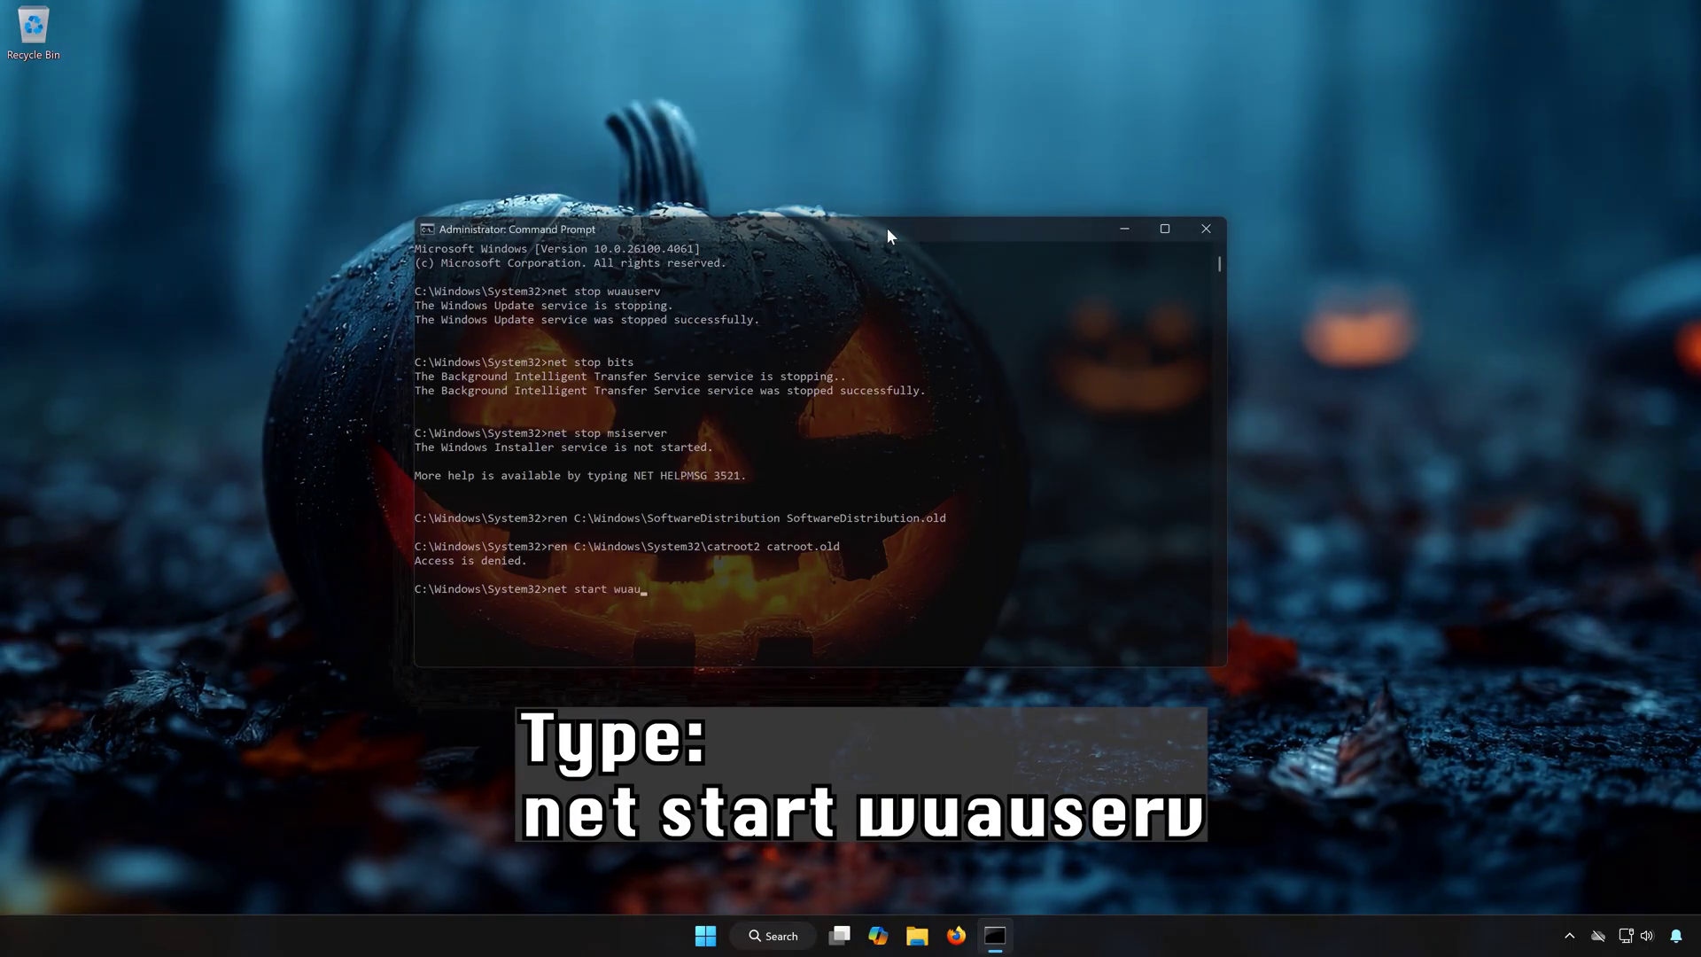
pyautogui.write('serv')
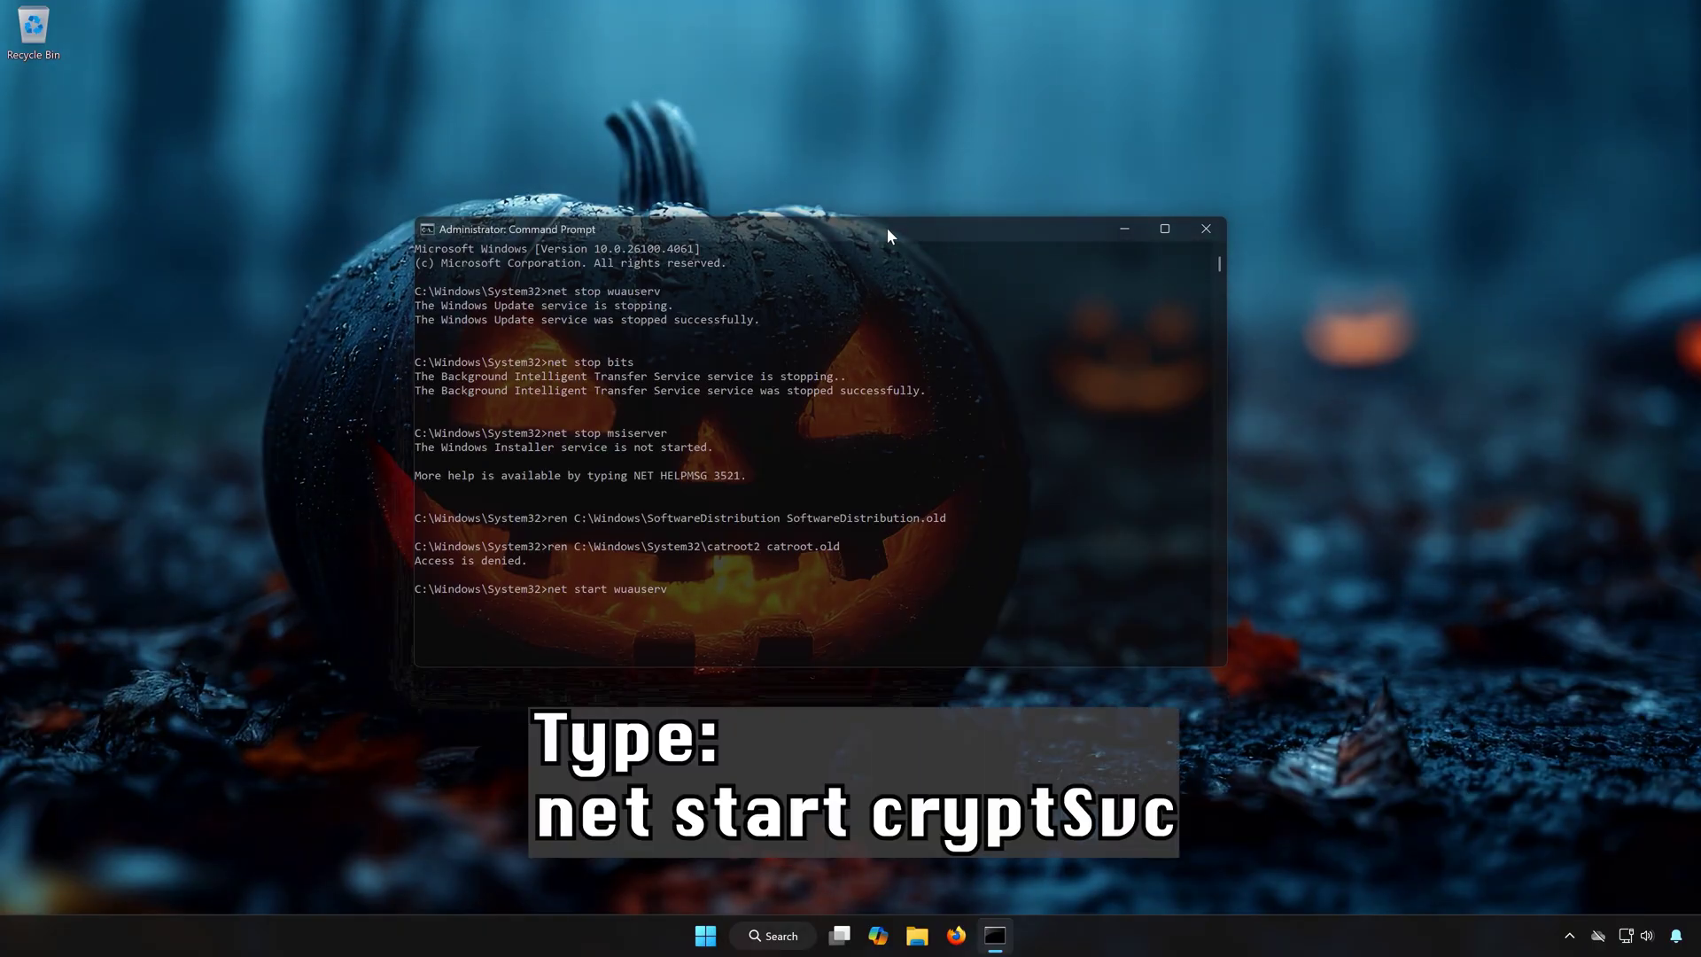
pyautogui.press('Return')
# Step: Run net start cryptSvc to start the Cryptographic Services
pyautogui.write('net')
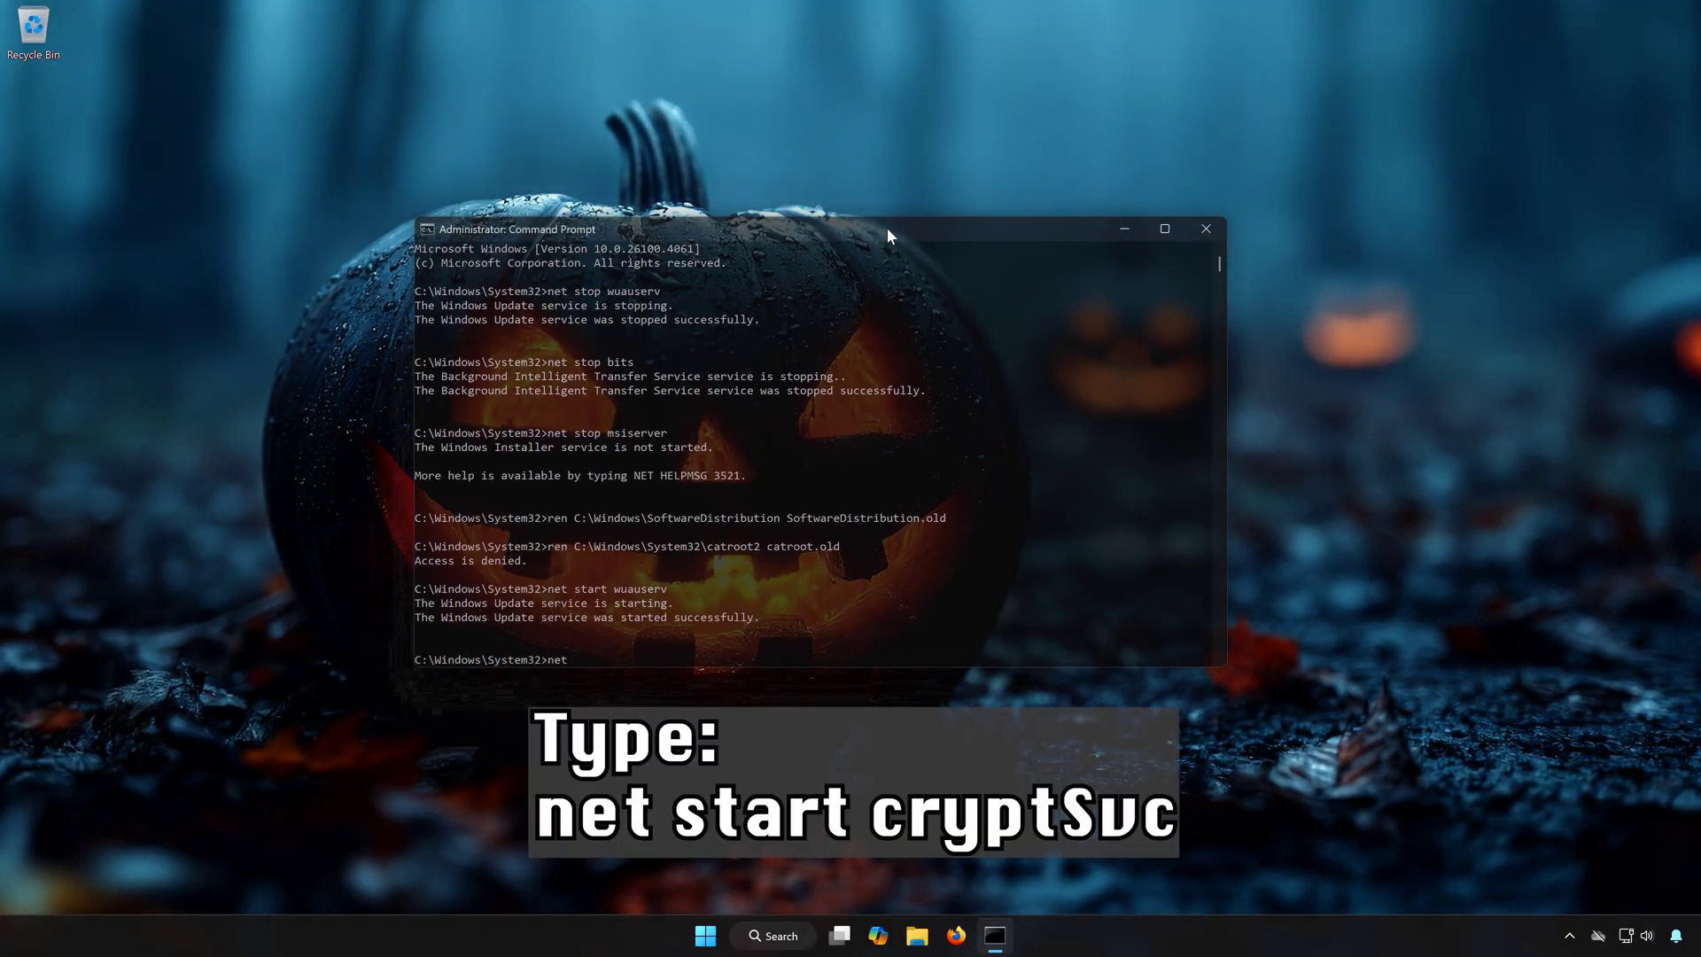
pyautogui.write(' start crypt')
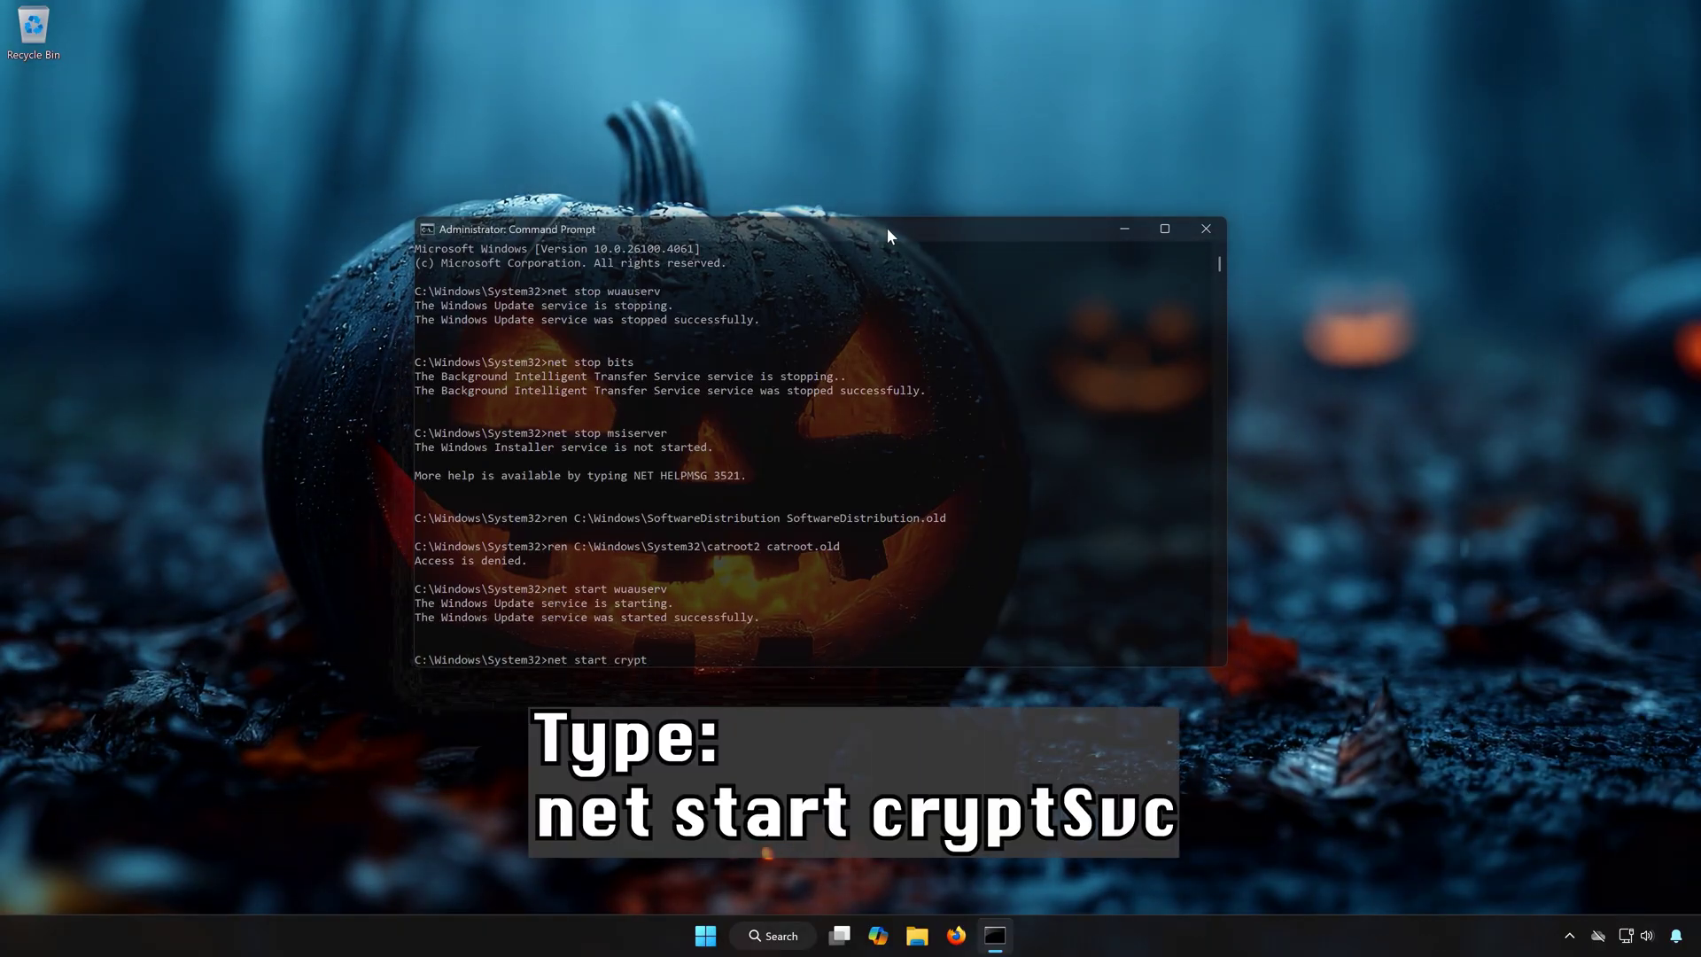
pyautogui.write('S')
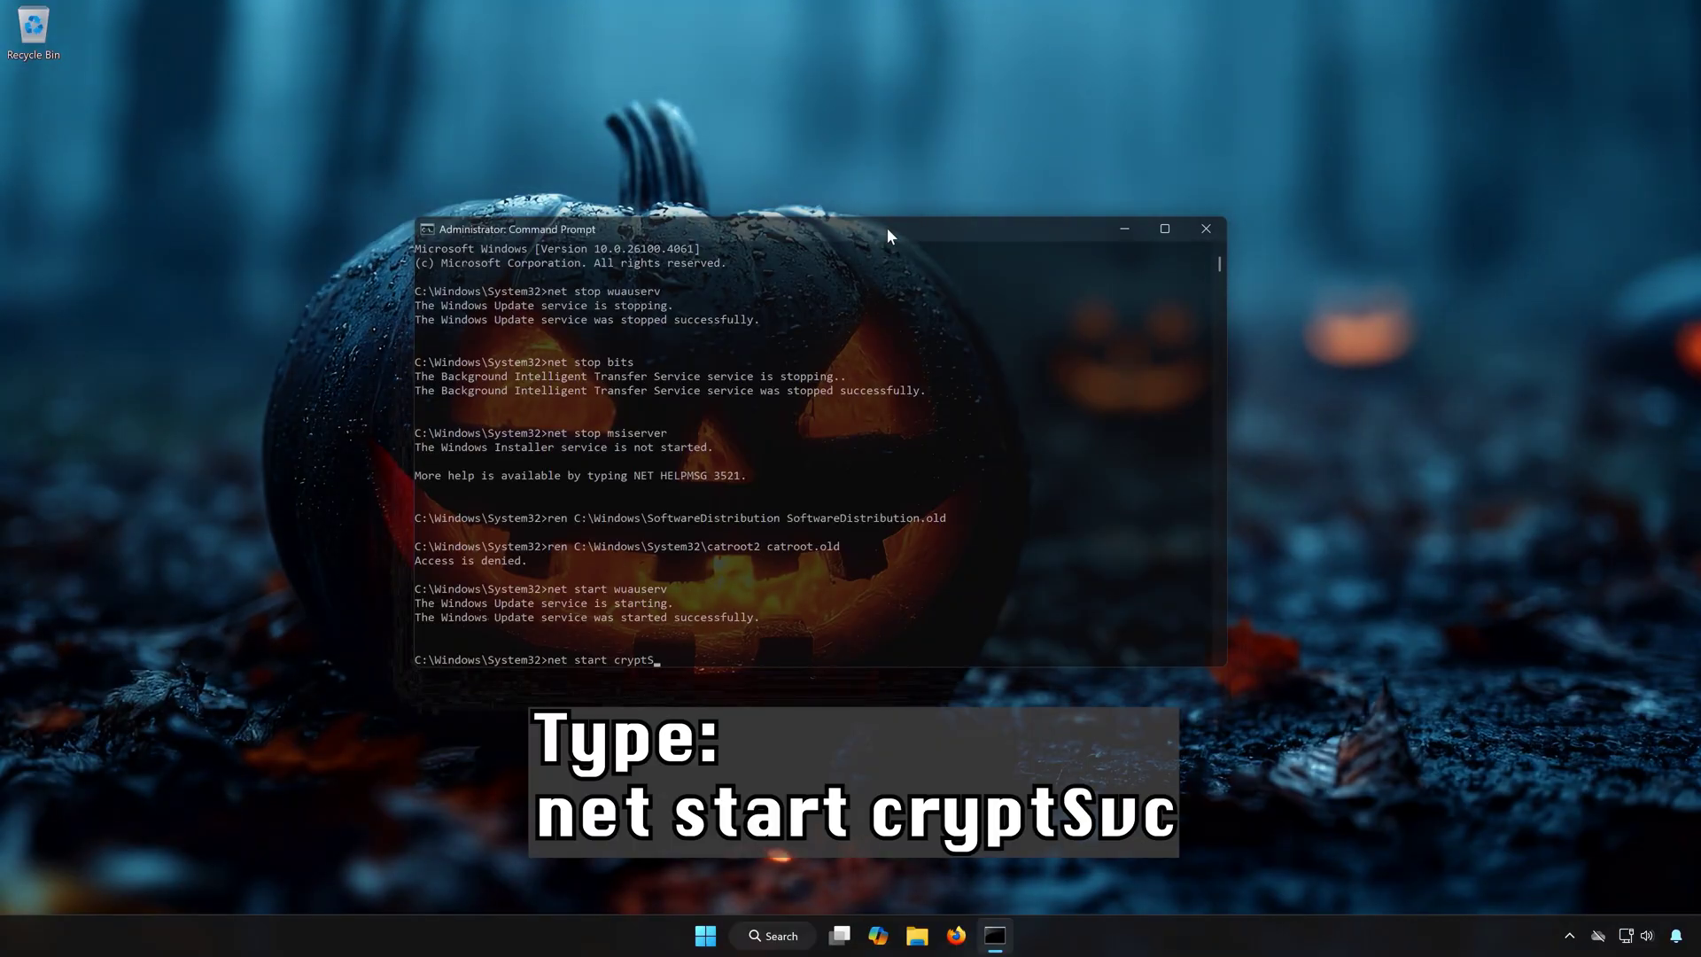
pyautogui.write('vc')
pyautogui.press('Return')
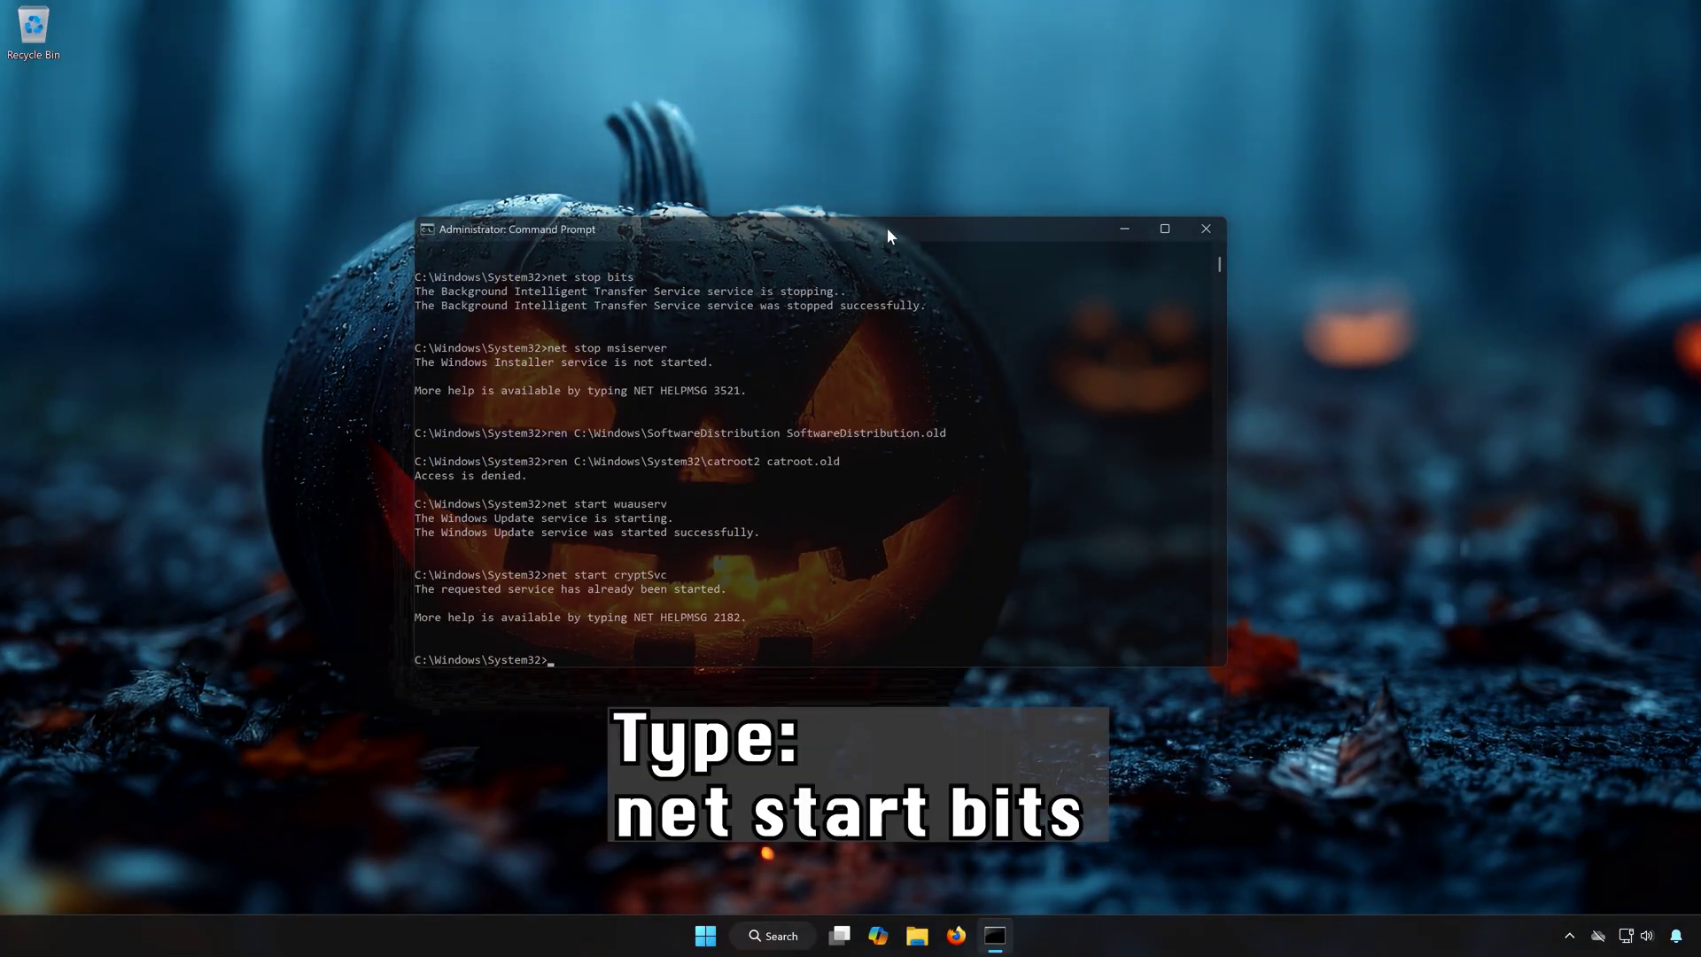
# Step: Start the Background Intelligent Transfer and Windows Installer services with net start bits and net start msiserver
pyautogui.write('net start')
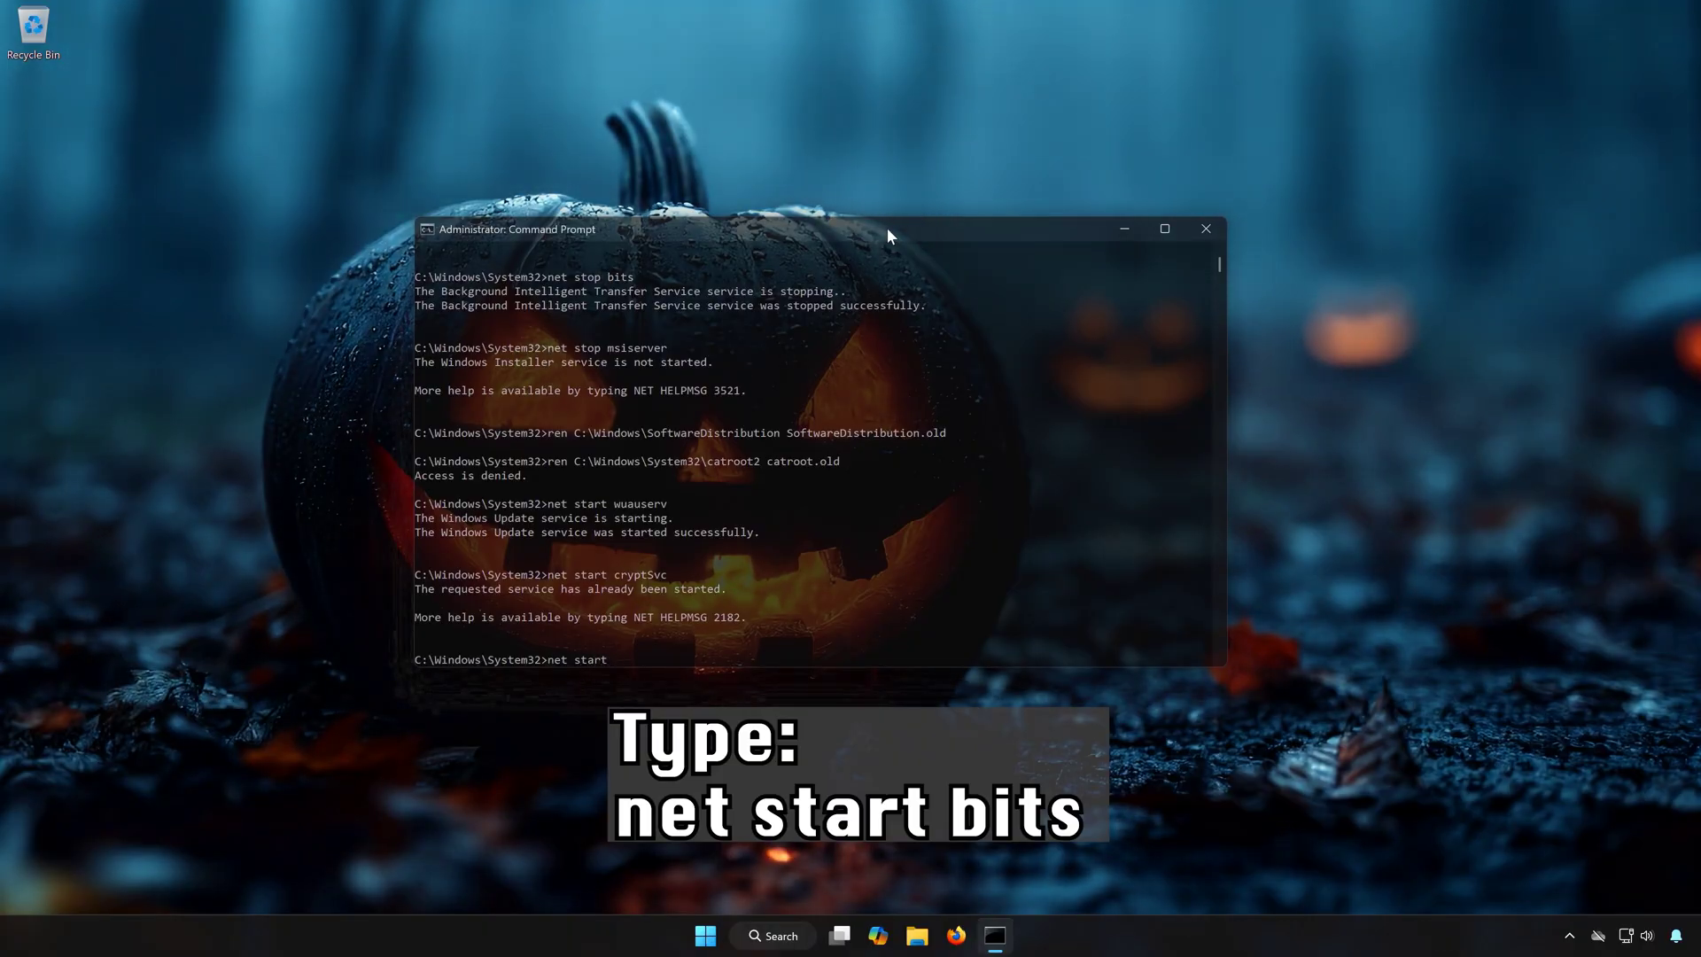
pyautogui.write(' bits')
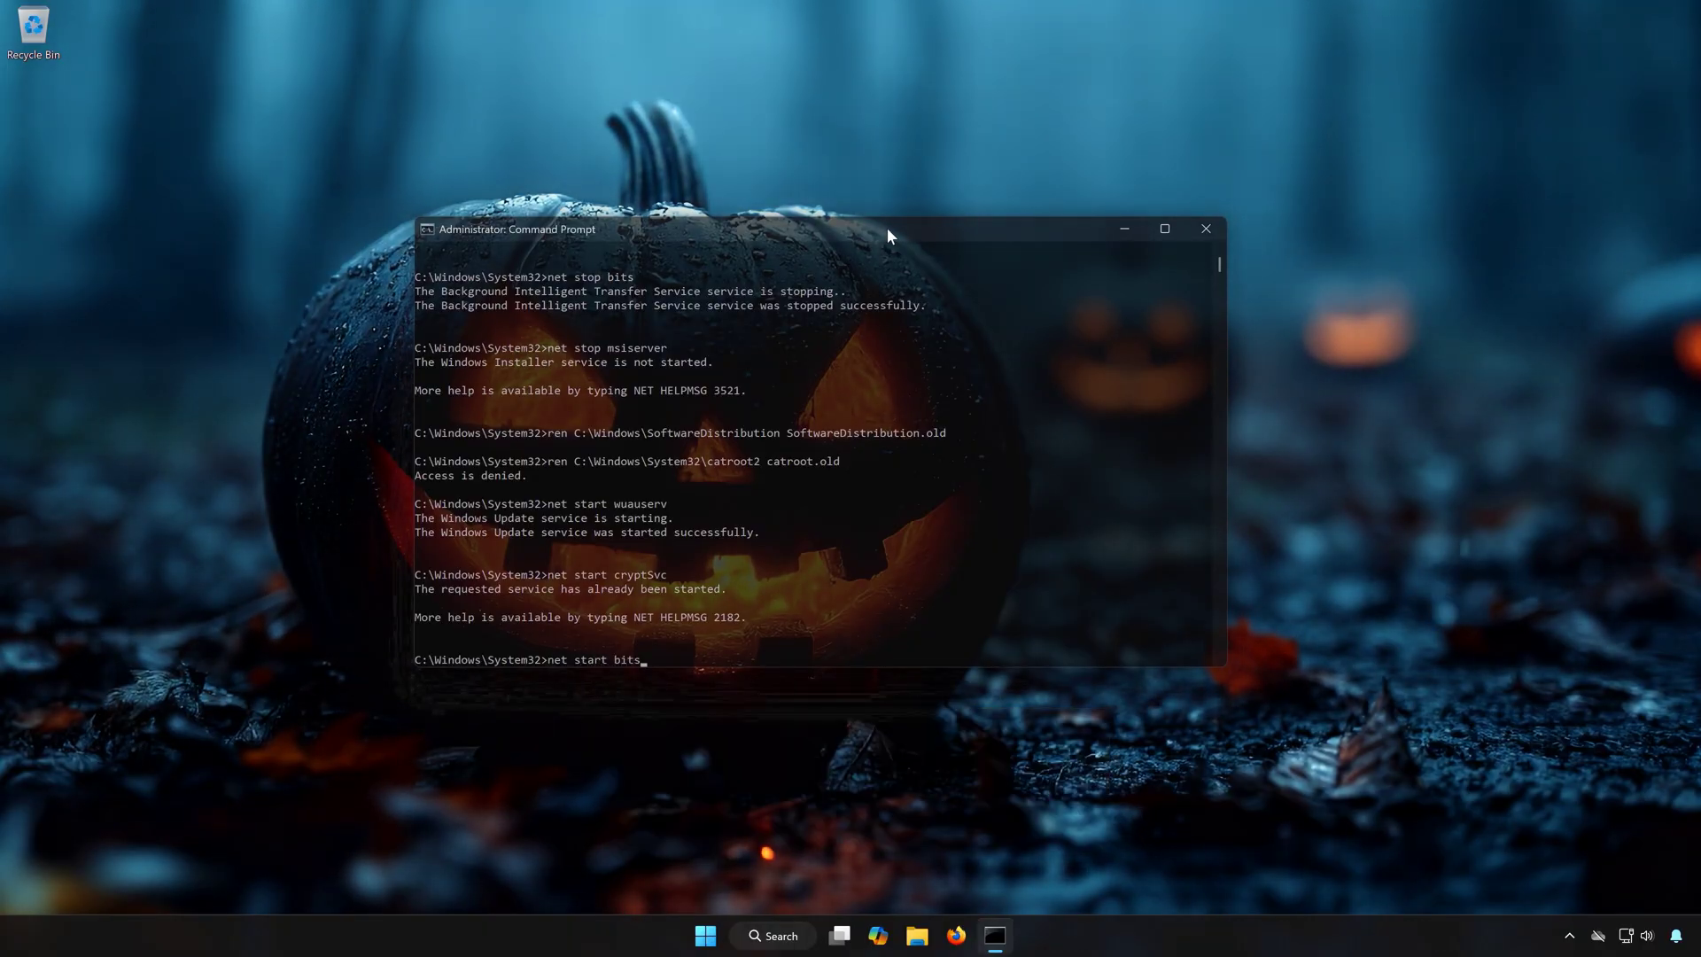
pyautogui.press('Return')
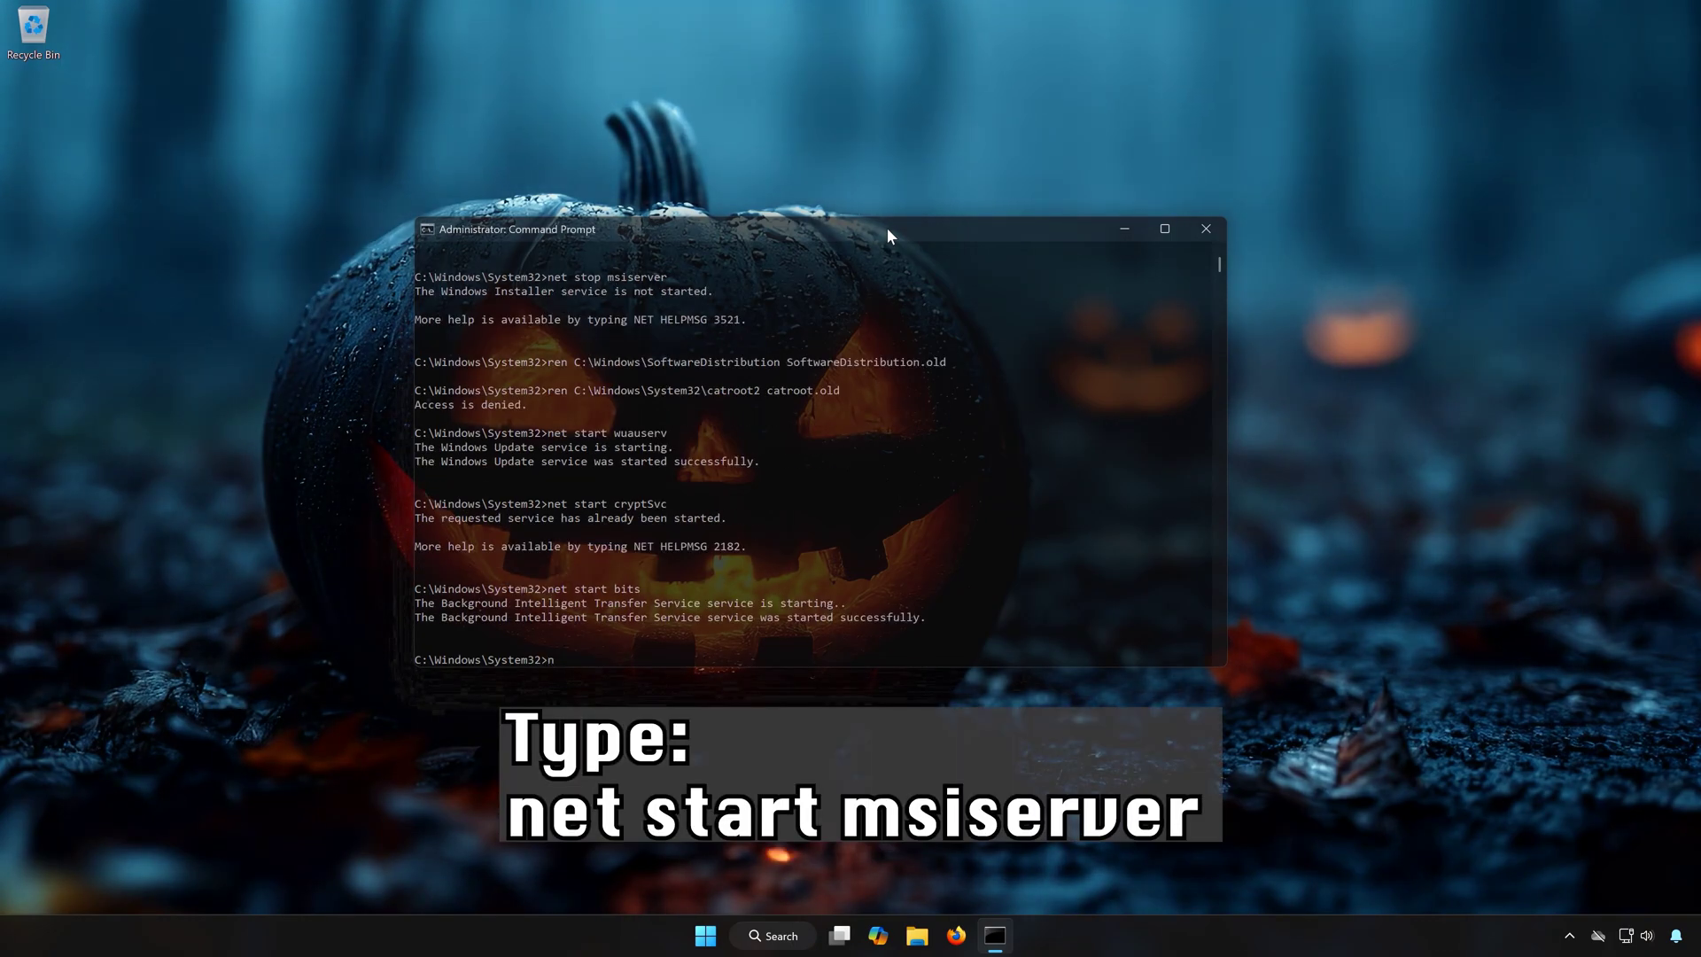
pyautogui.write('net start ')
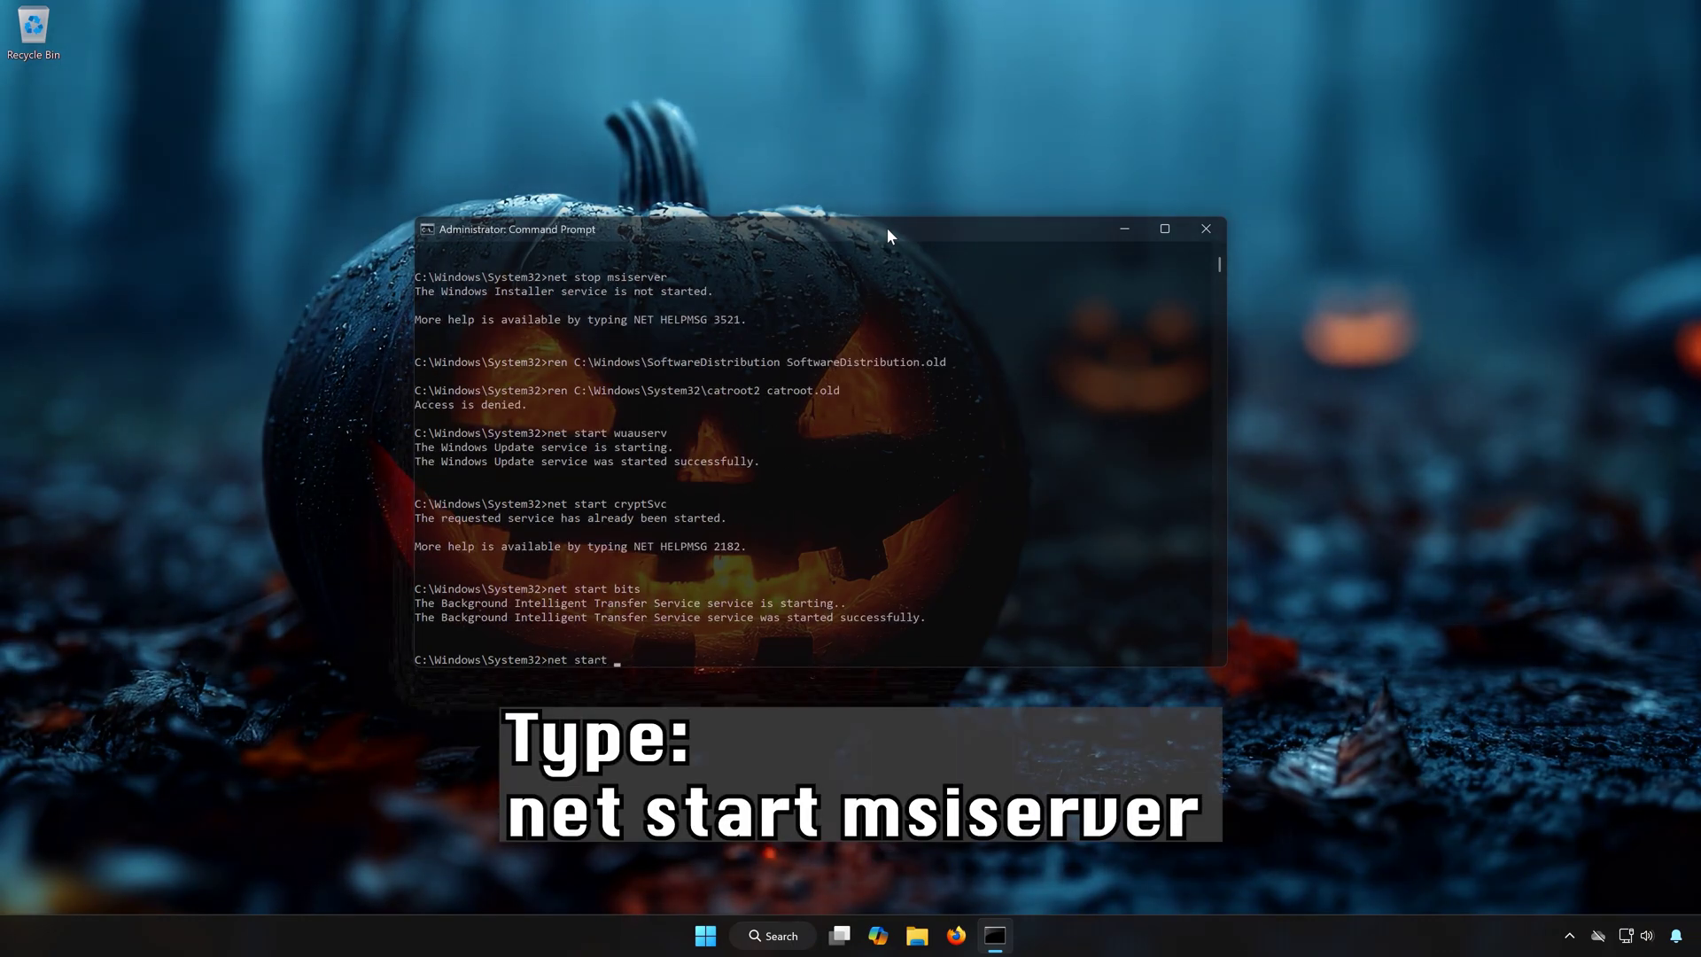
pyautogui.write('msi')
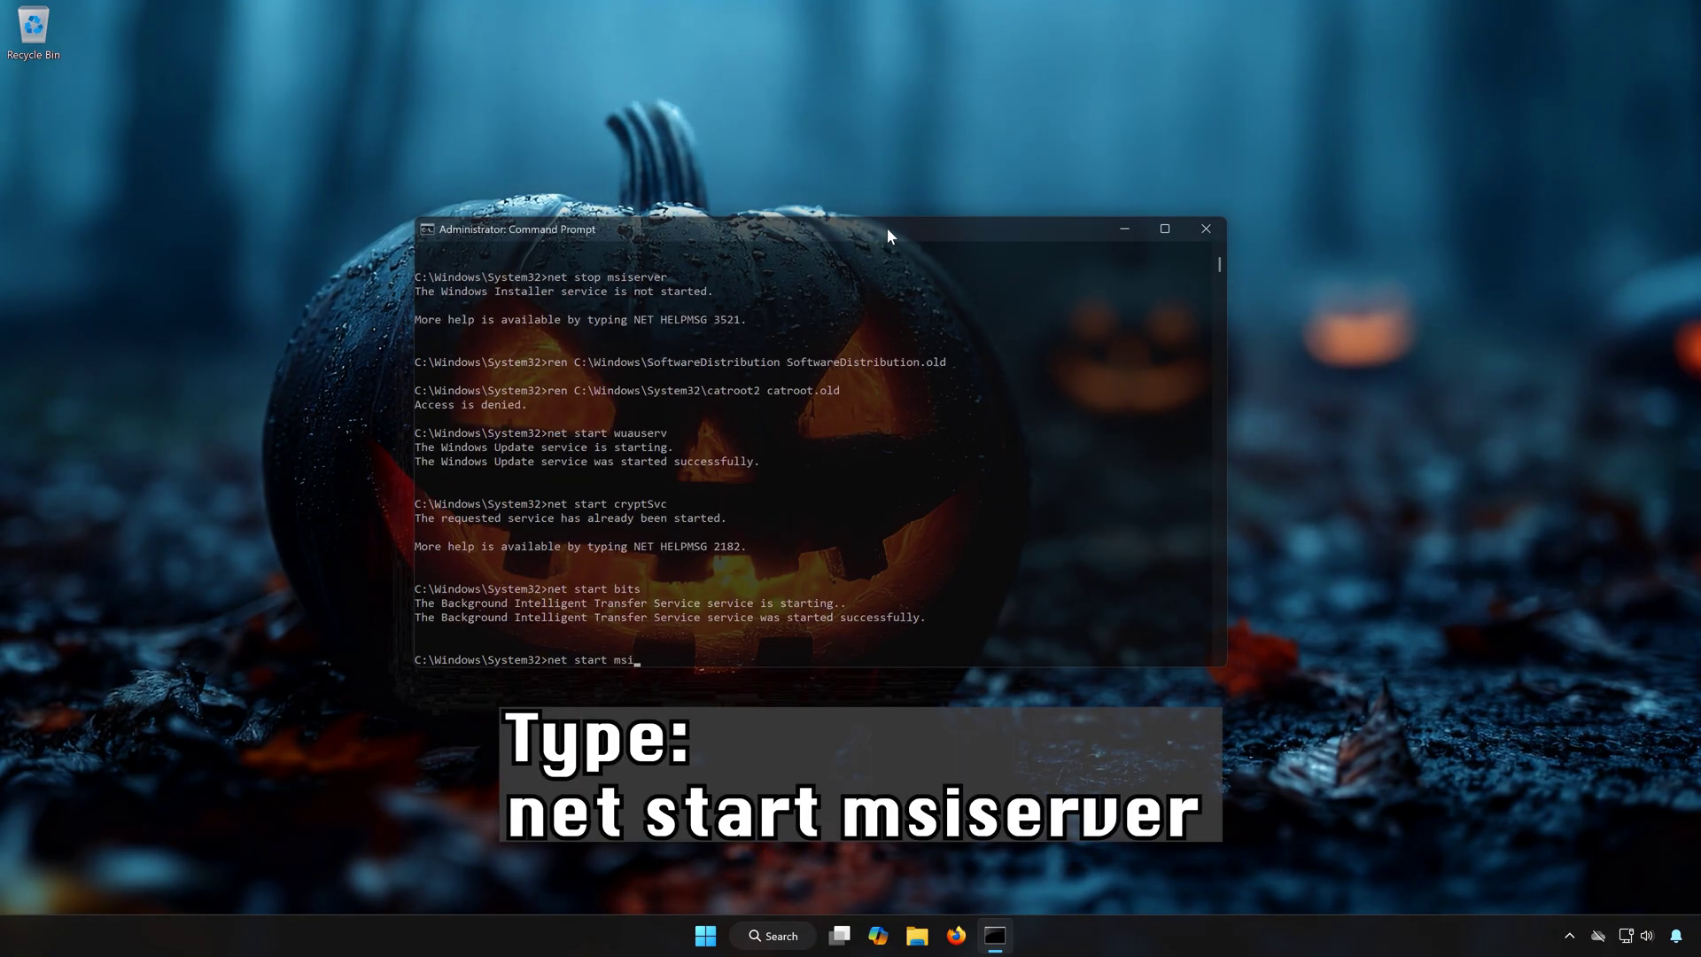
pyautogui.write('serv')
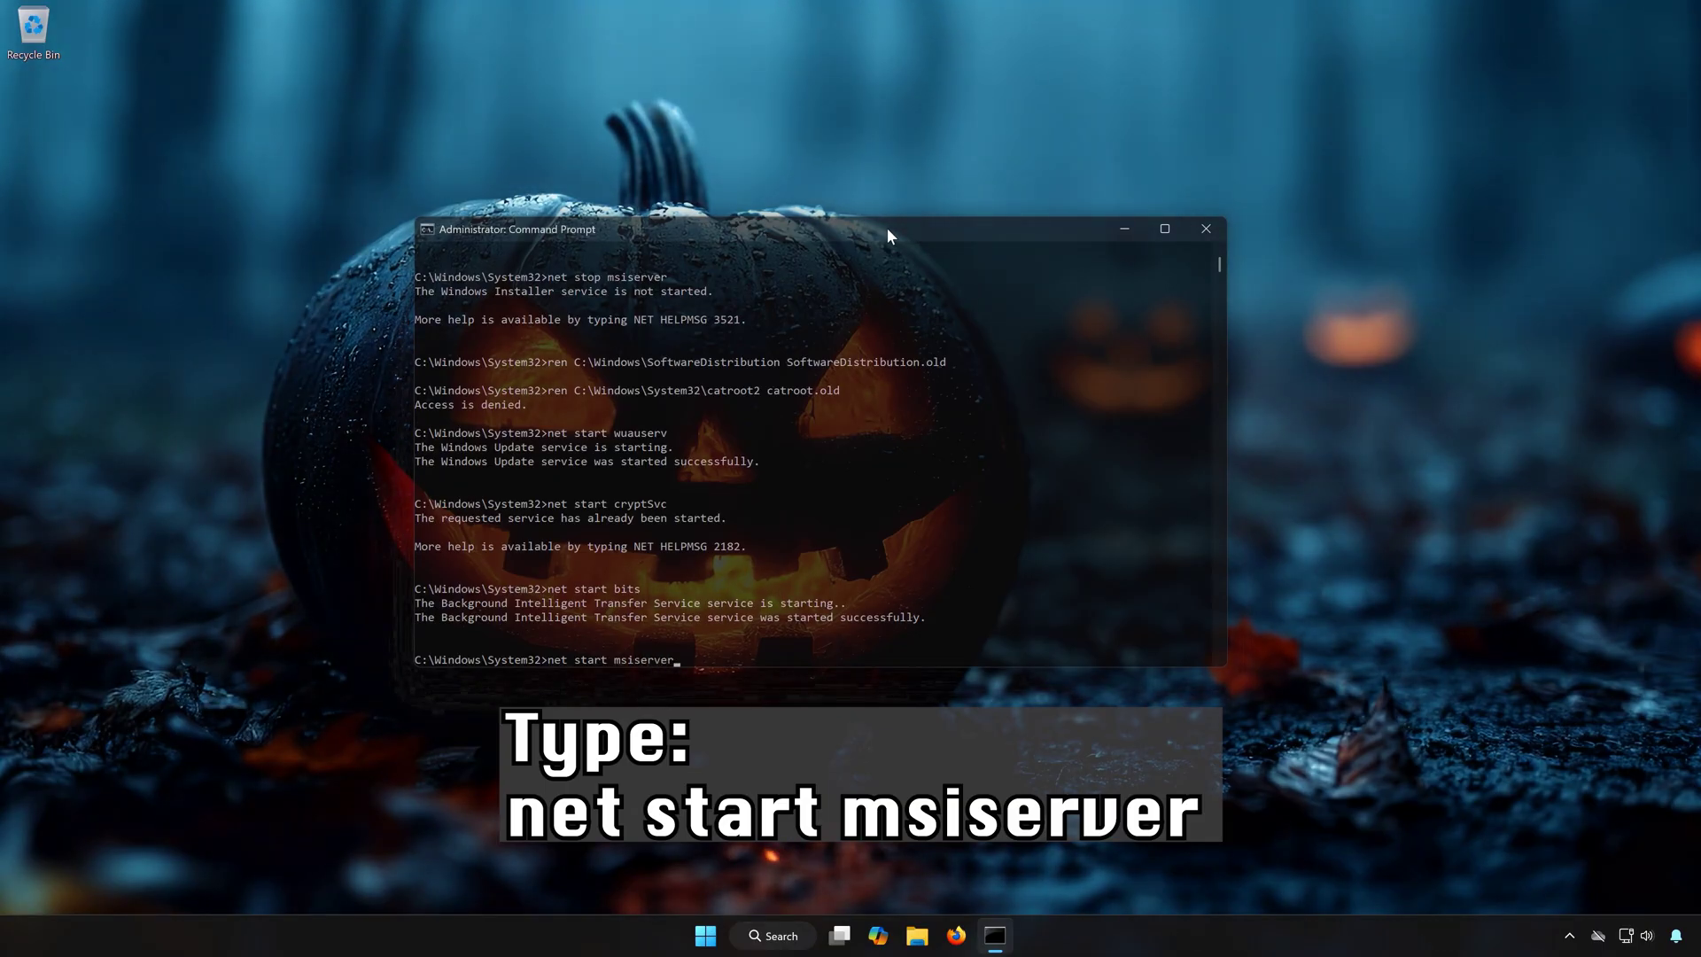
pyautogui.write('er')
pyautogui.press('Return')
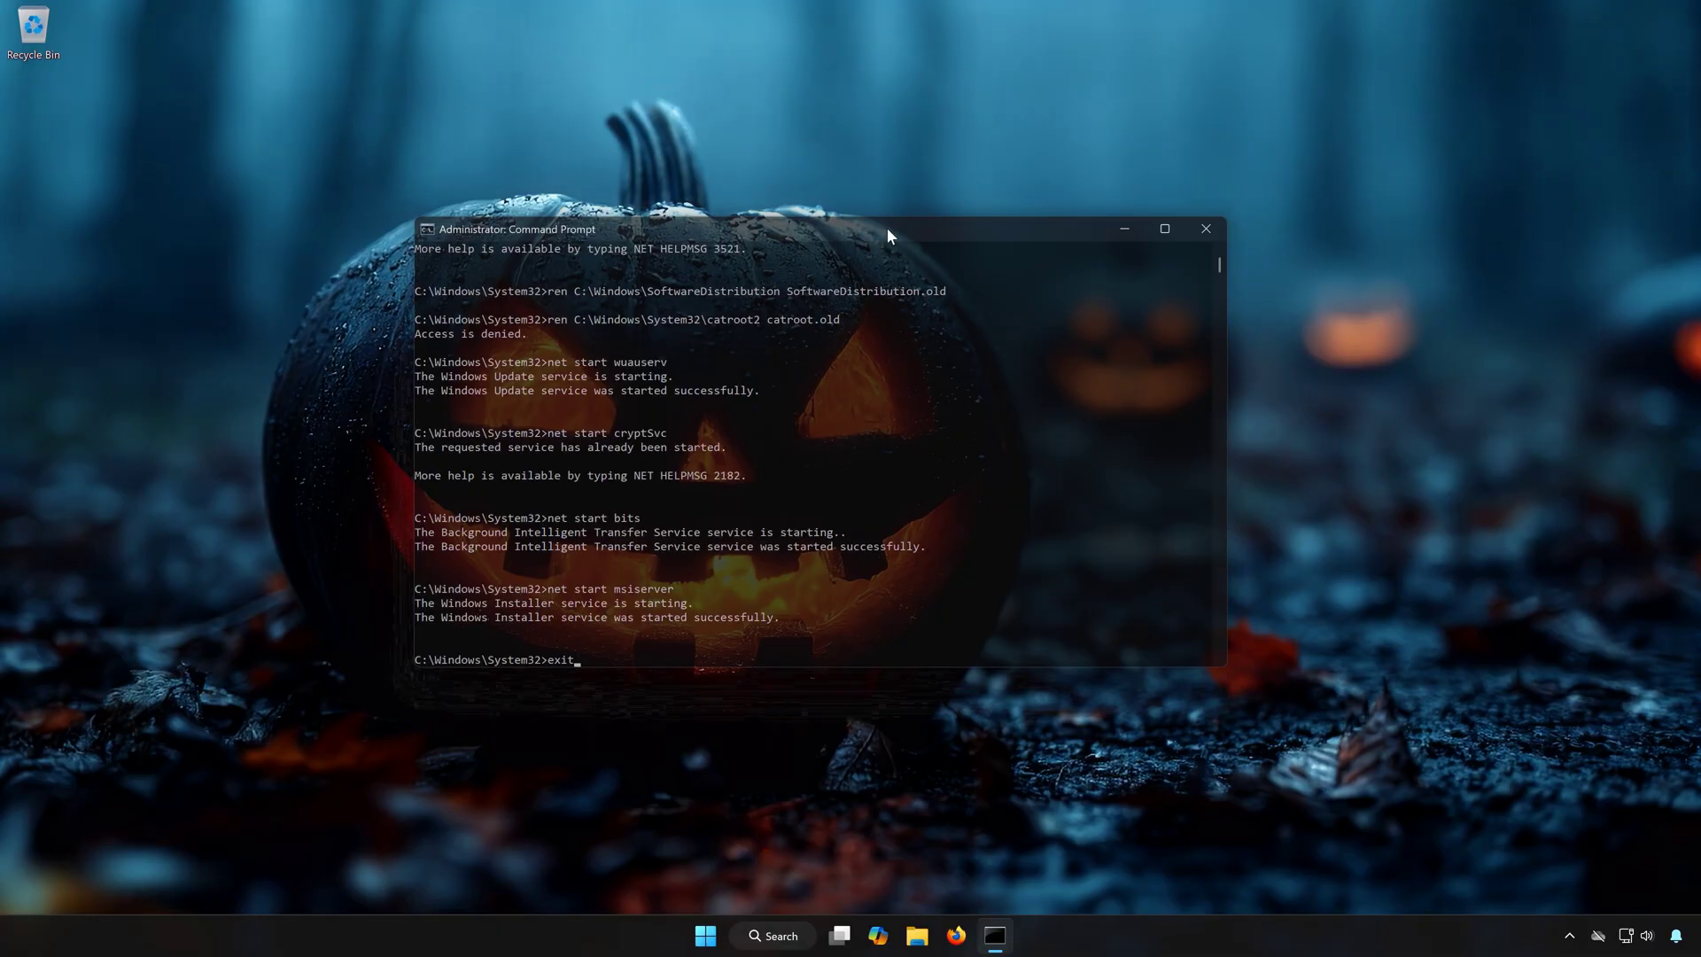
# Step: Close the Command Prompt with the exit command and restart the computer
pyautogui.press('super+d')
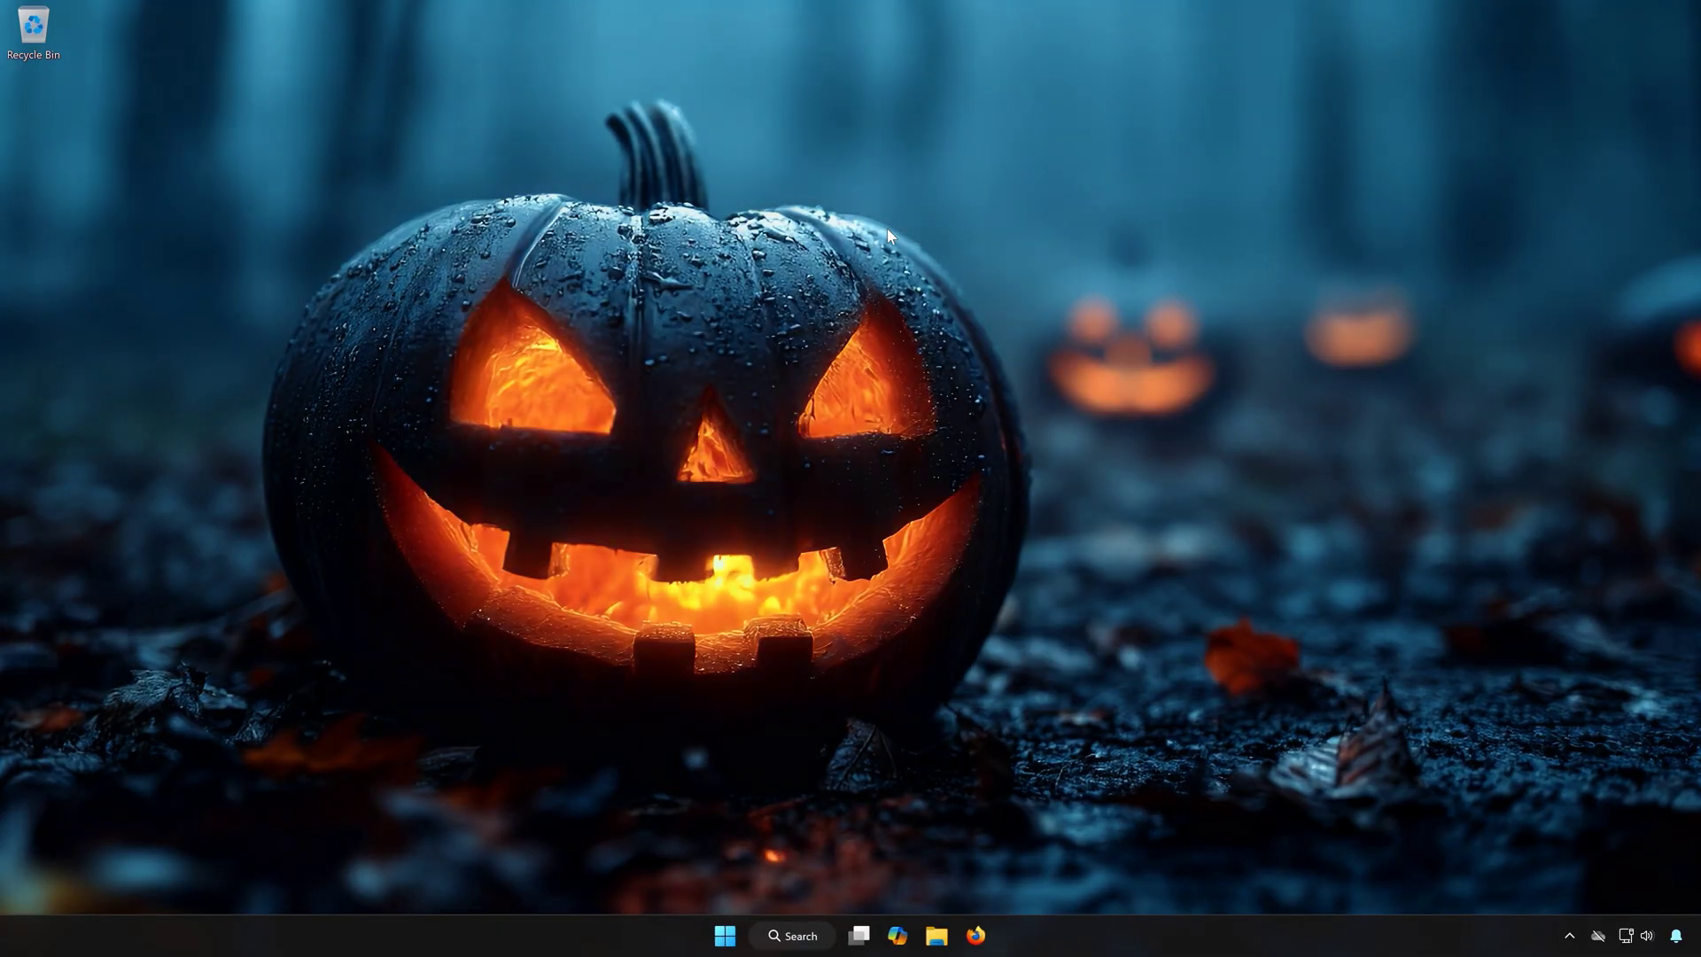
pyautogui.click(725, 936)
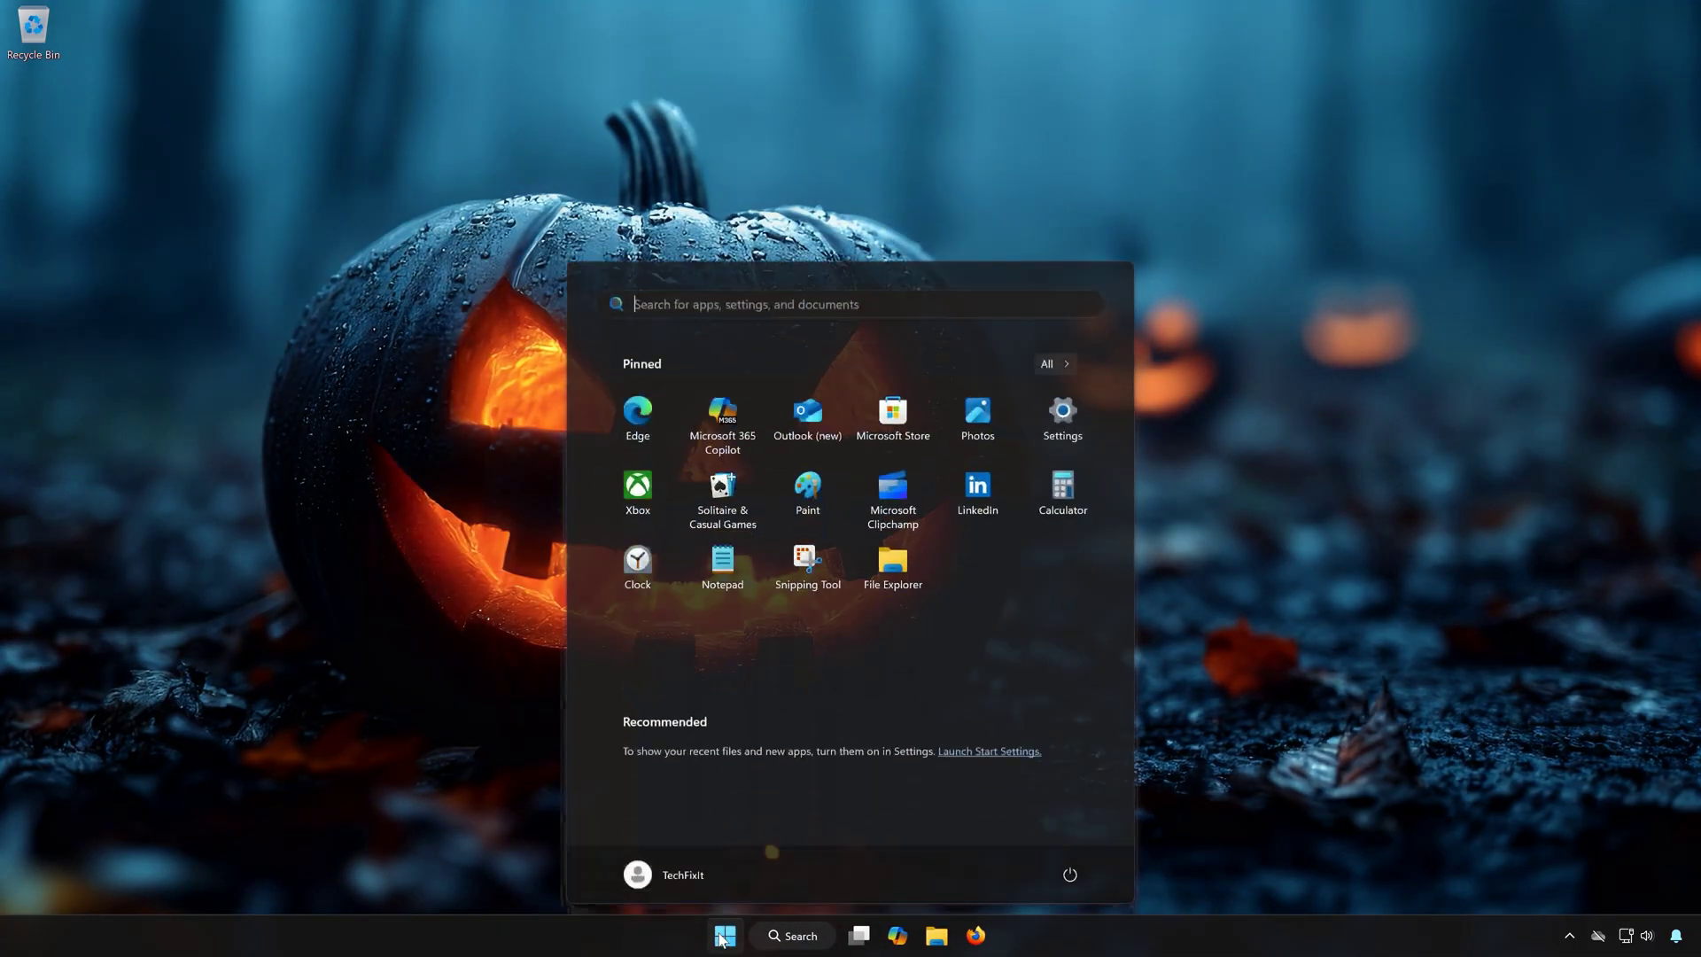
pyautogui.click(1070, 876)
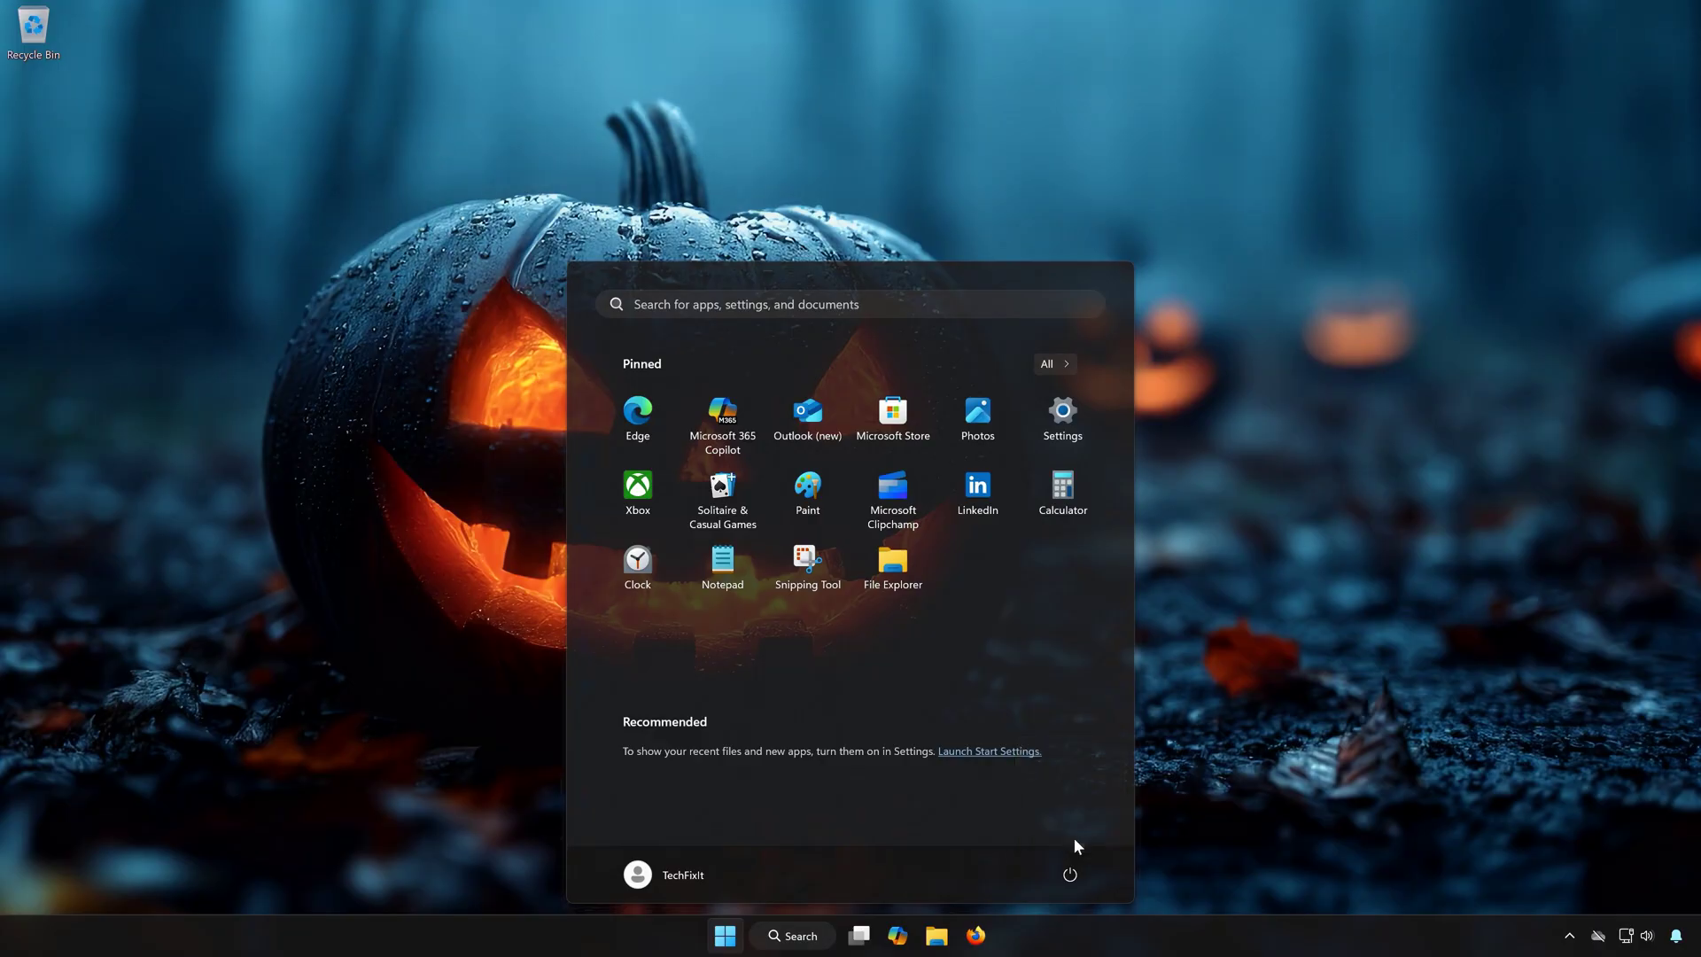
pyautogui.click(1075, 837)
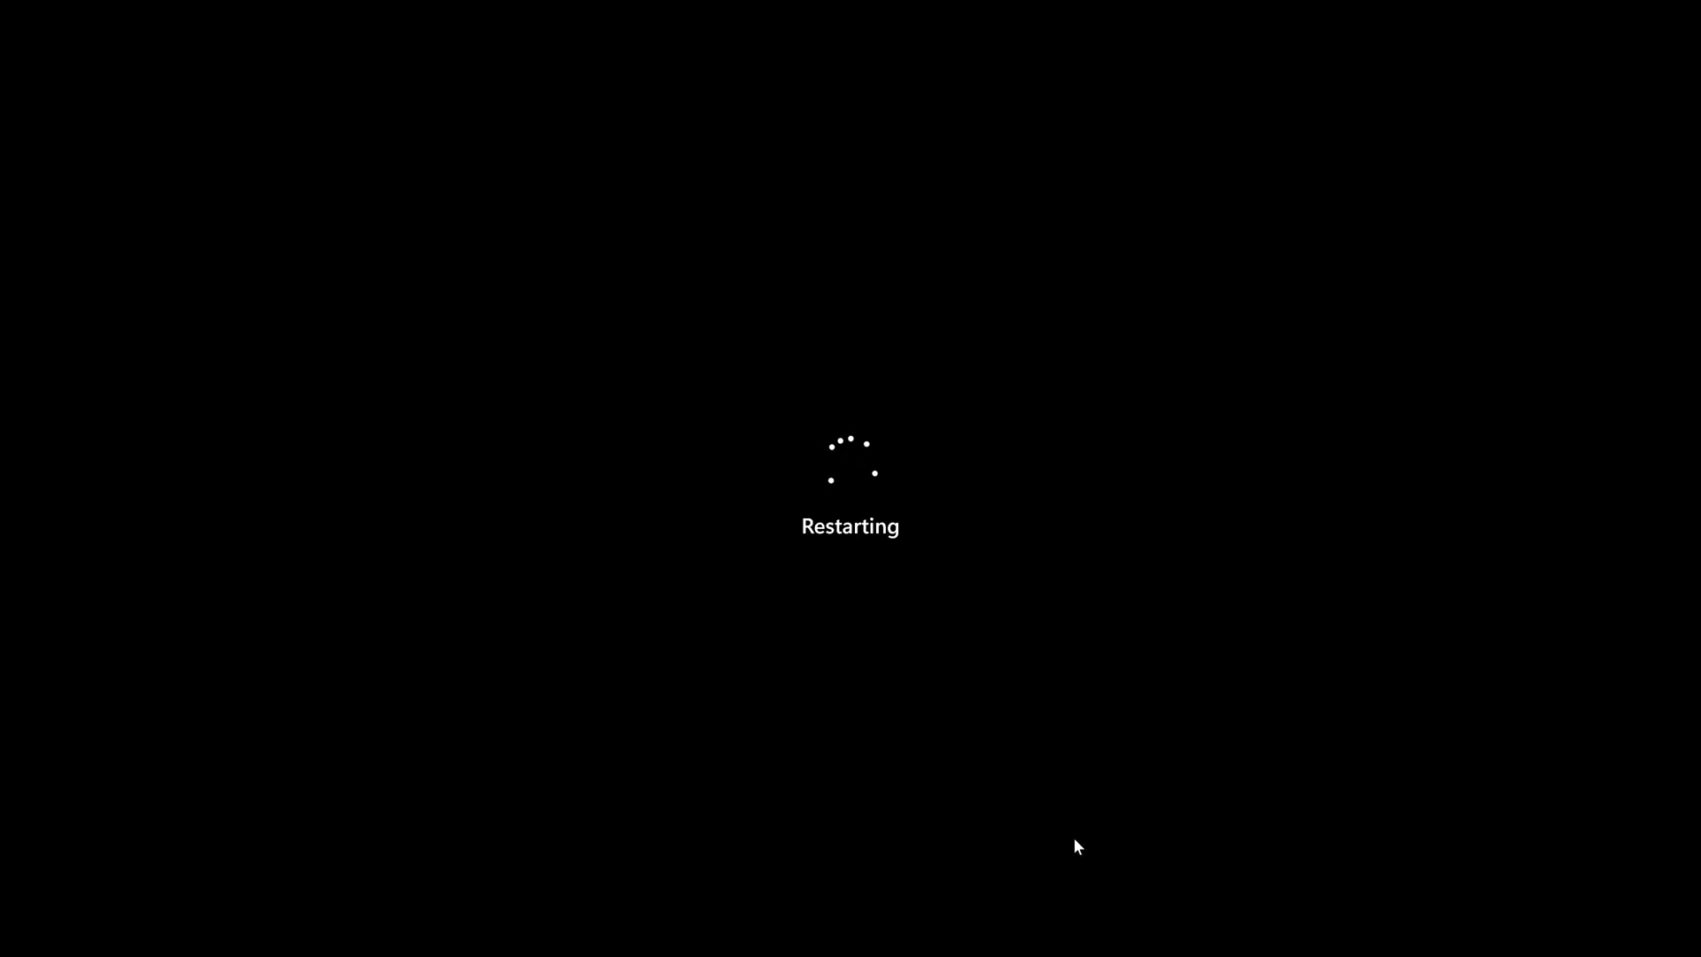